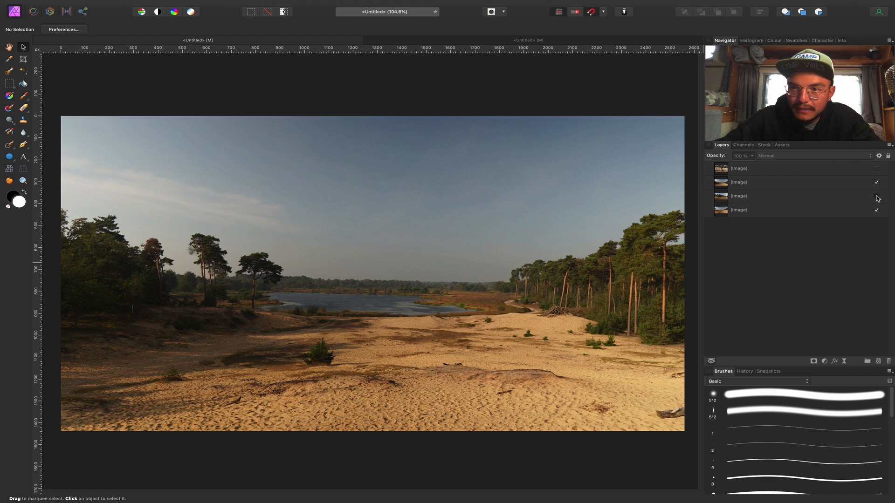
Show and hide the image layers one at a time to compare the landscape photos and the dog photo.
click(877, 182)
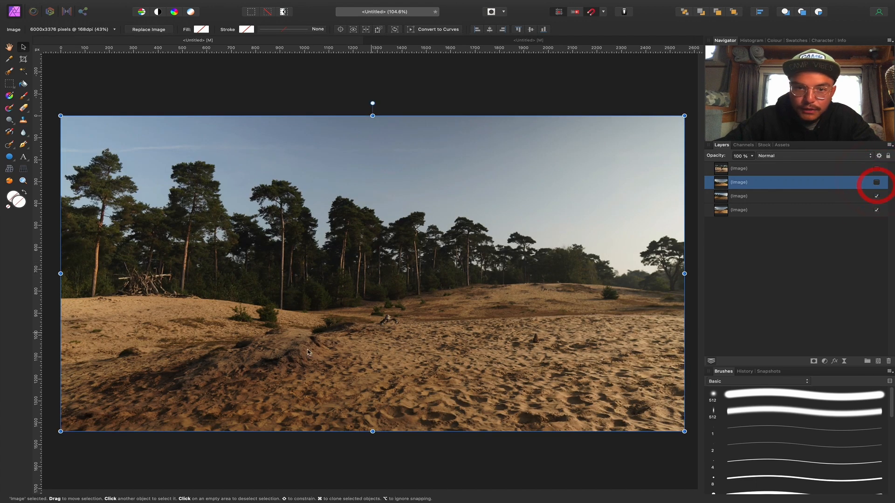
click(876, 197)
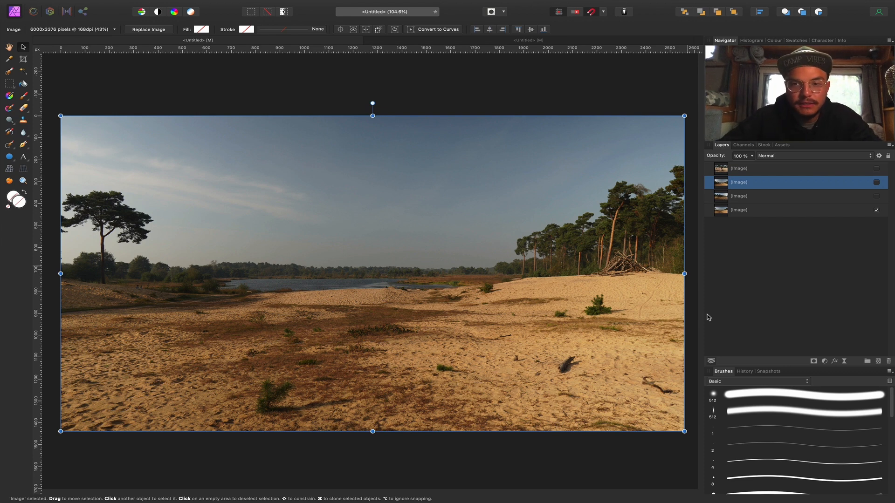
click(876, 168)
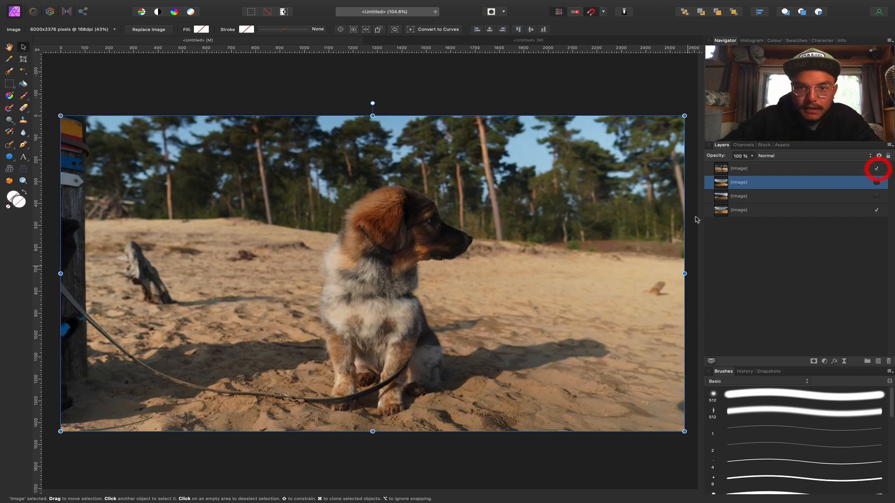
click(877, 186)
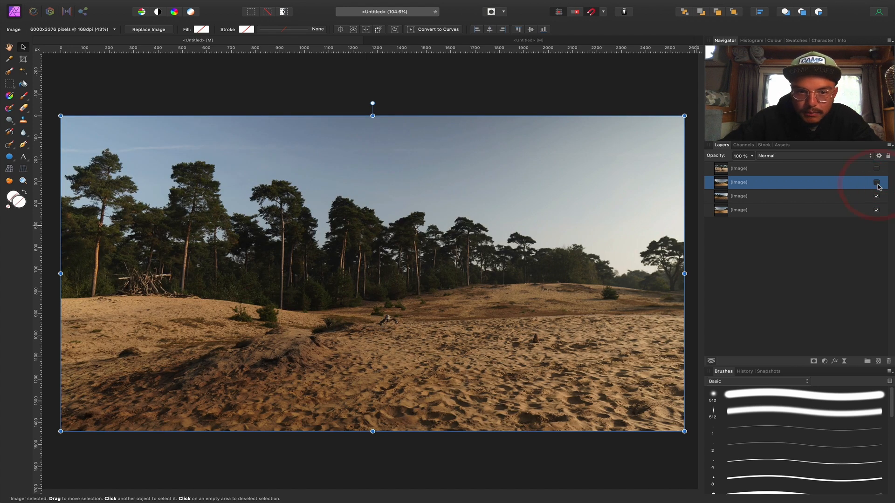
click(877, 197)
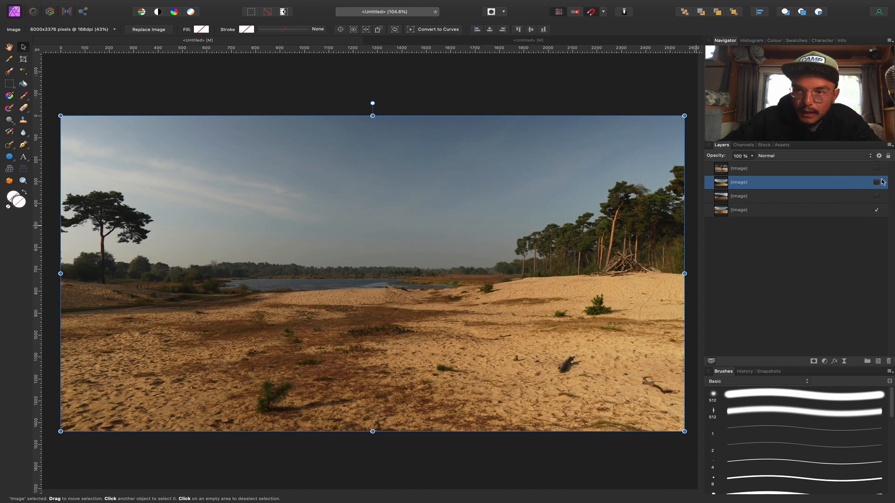
click(877, 183)
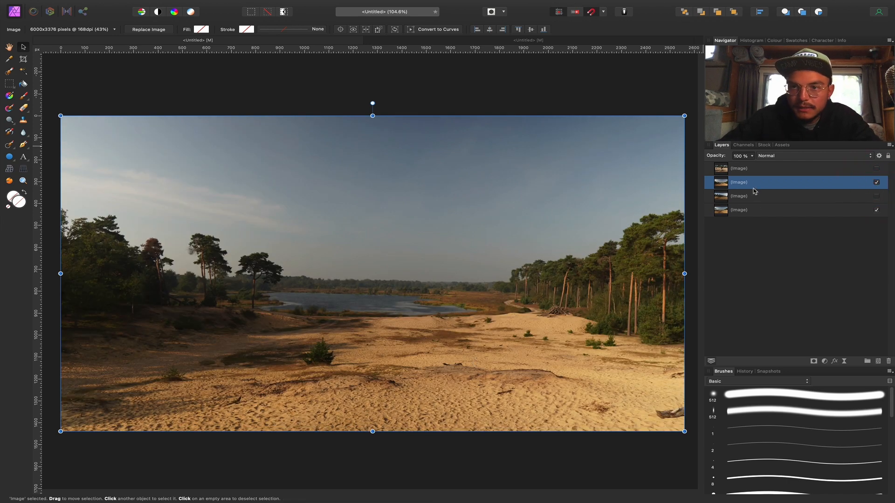
Copy the lake landscape photo into the blank portrait document, align it to the canvas bottom, enlarge it slightly and centre it horizontally.
key(super+c)
click(508, 39)
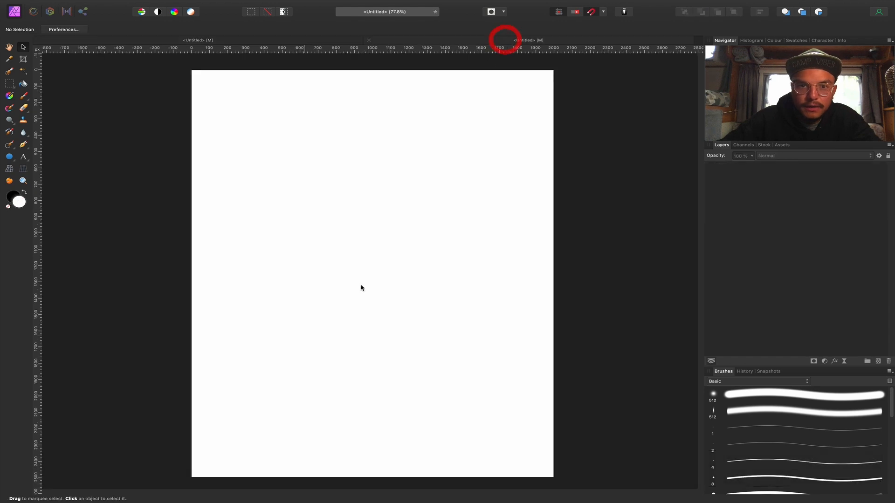
key(super+v)
drag(484, 192, 486, 353)
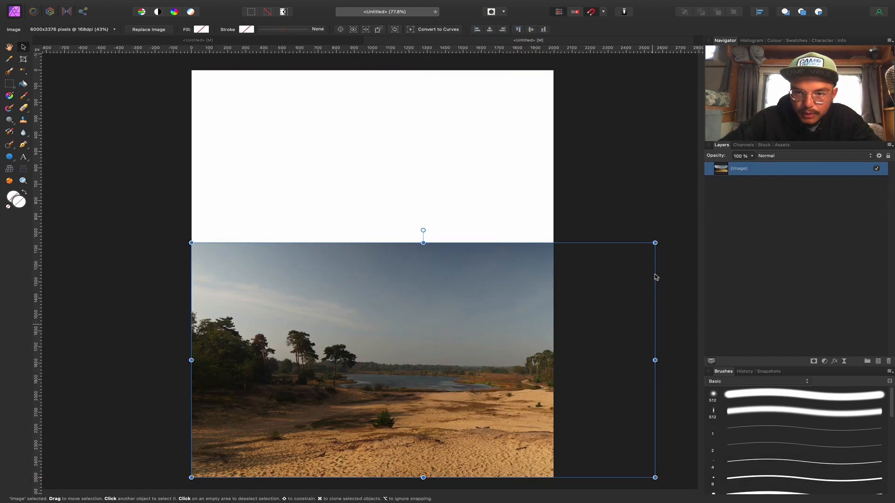
drag(655, 243, 685, 238)
drag(469, 306, 426, 302)
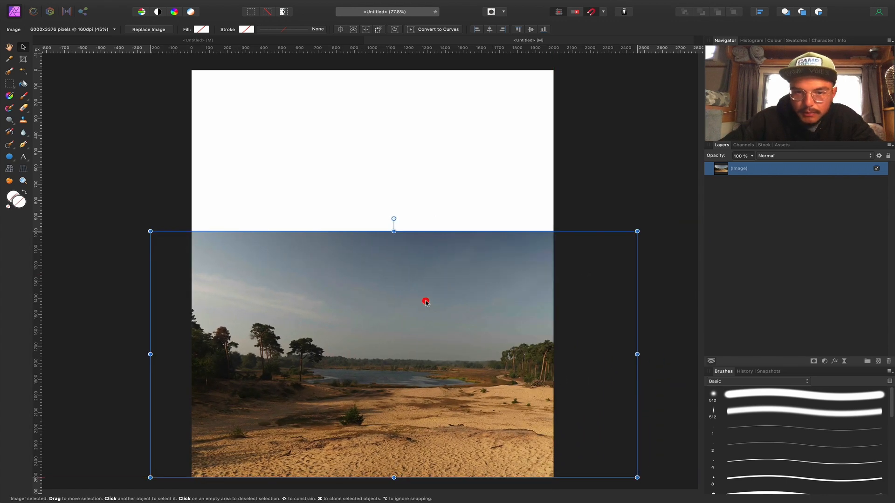
Make the dog photo visible in the source document and copy it into the portrait document above the landscape.
click(747, 201)
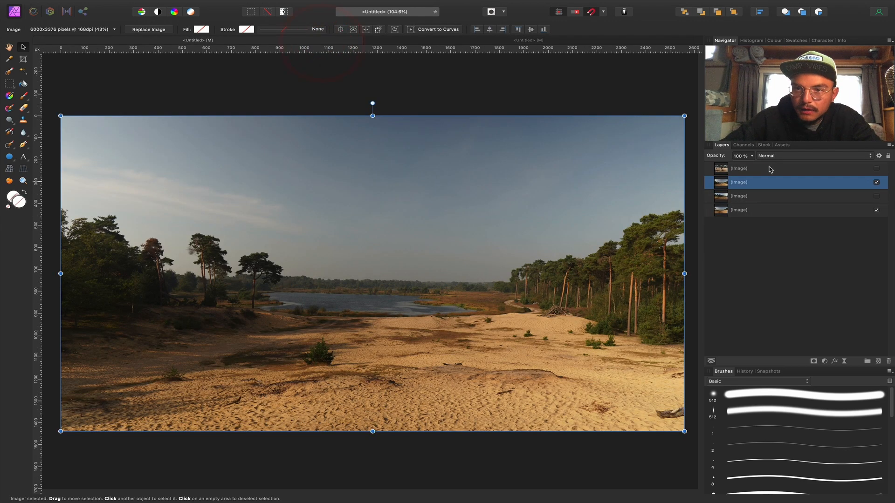
click(770, 169)
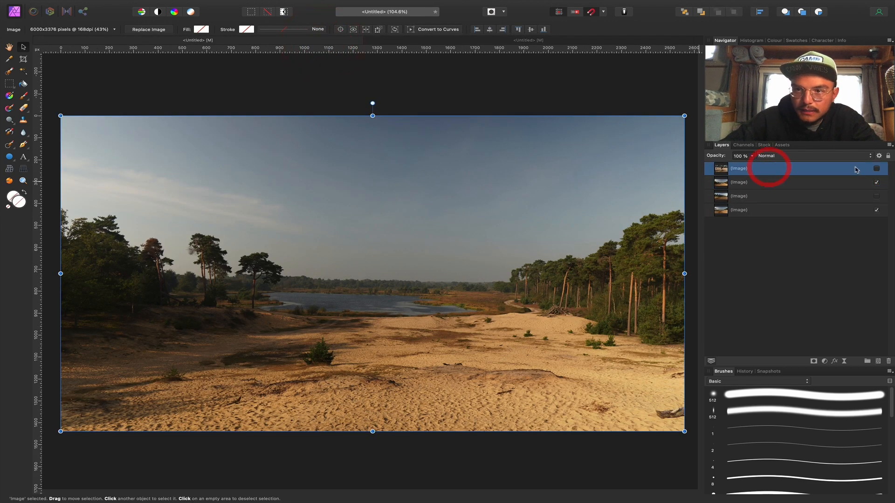
click(876, 169)
key(super+c)
click(485, 41)
key(super+v)
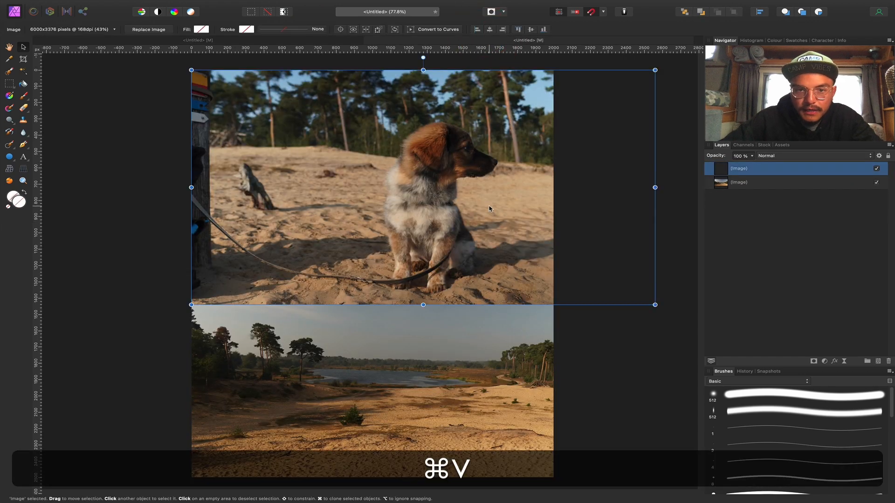
Enlarge the dog photo to about 60% and position it so the dog sits near the middle of the canvas.
drag(489, 208, 371, 377)
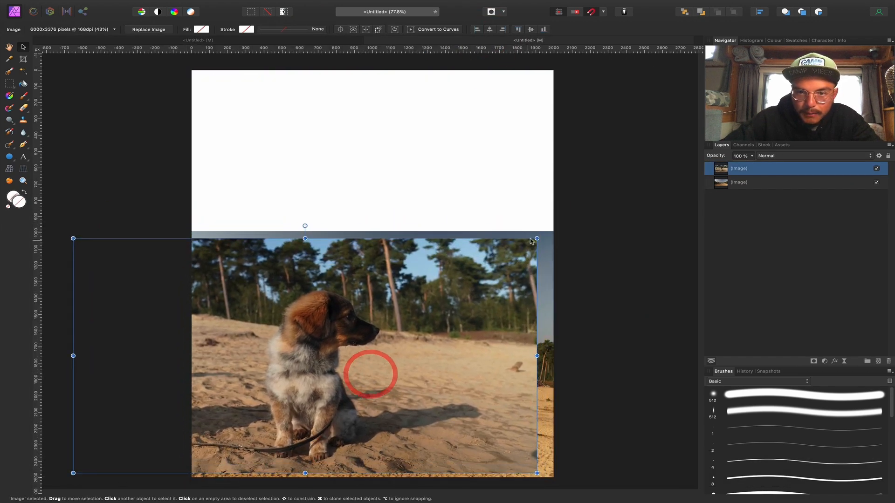
drag(537, 238, 686, 96)
drag(473, 286, 431, 265)
Preview the dog photo over the landscape at 44% opacity, restore it to 100% and move the photo up slightly.
drag(720, 156, 697, 159)
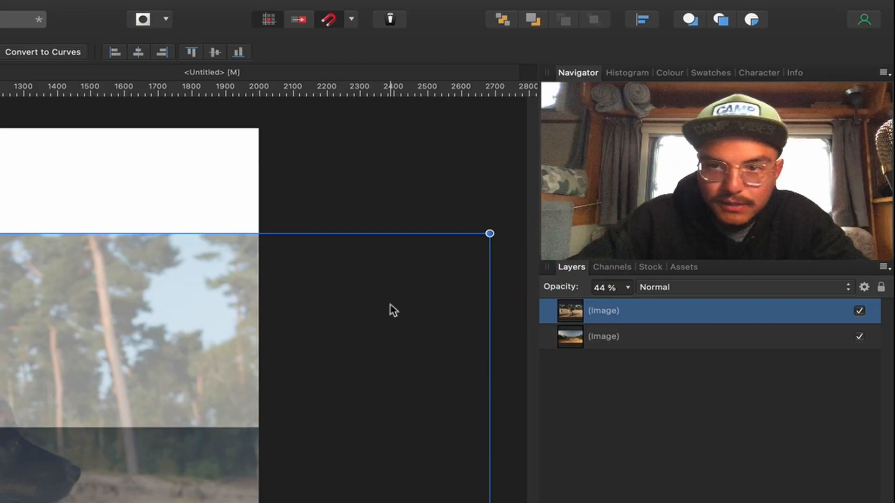
drag(565, 287, 690, 309)
drag(457, 275, 459, 233)
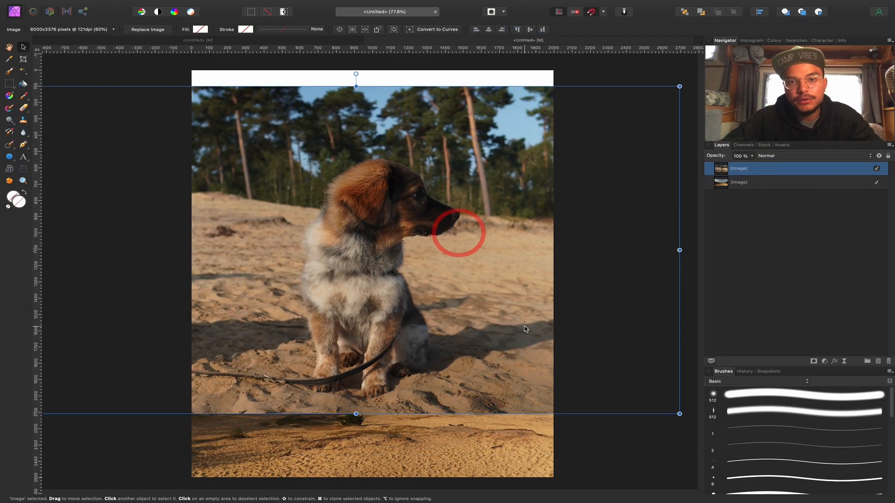
Add an empty pixel layer above the dog photo and set up the Inpainting Brush to sample Current Layer & Below.
key(super+equal)
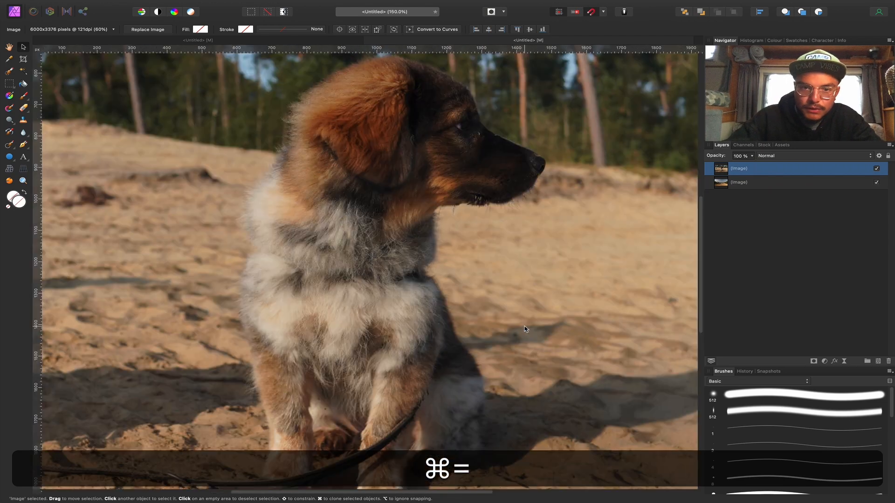
scroll(418, 332, down, 3)
click(878, 361)
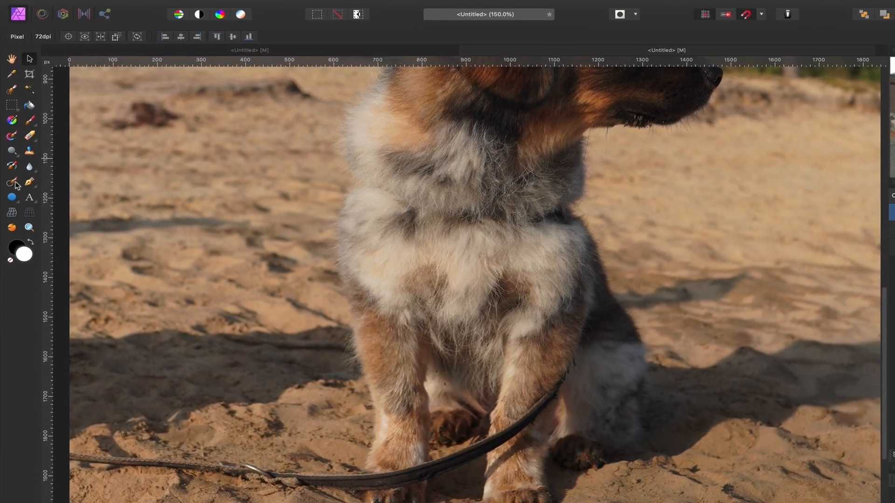
click(11, 169)
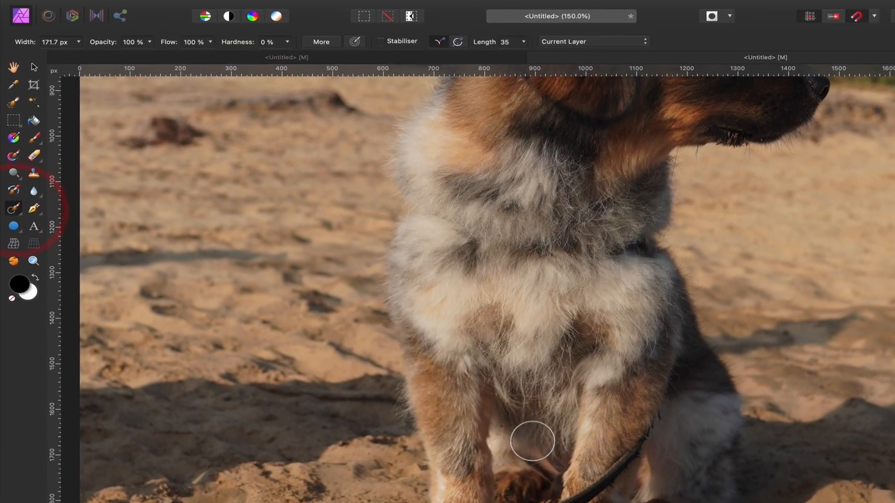
scroll(579, 433, up, 5)
key(bracketleft)
key(bracketleft)
key(bracketleft)
key(bracketleft)
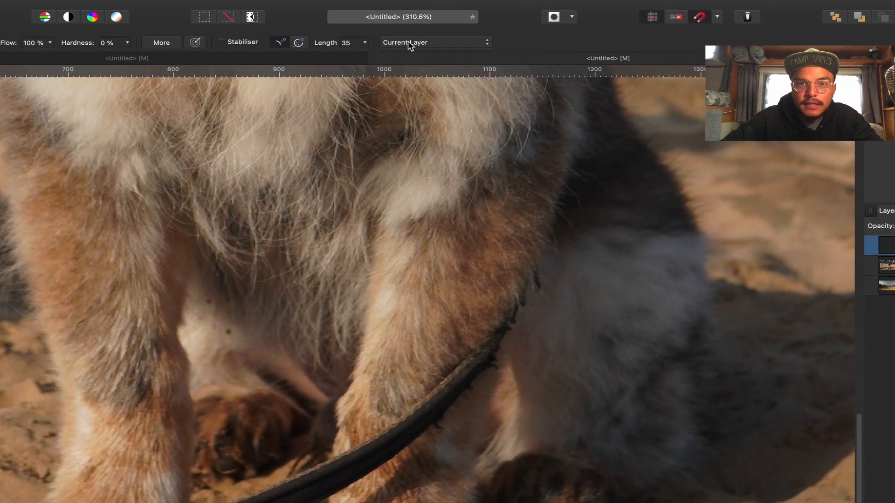
click(409, 44)
click(414, 57)
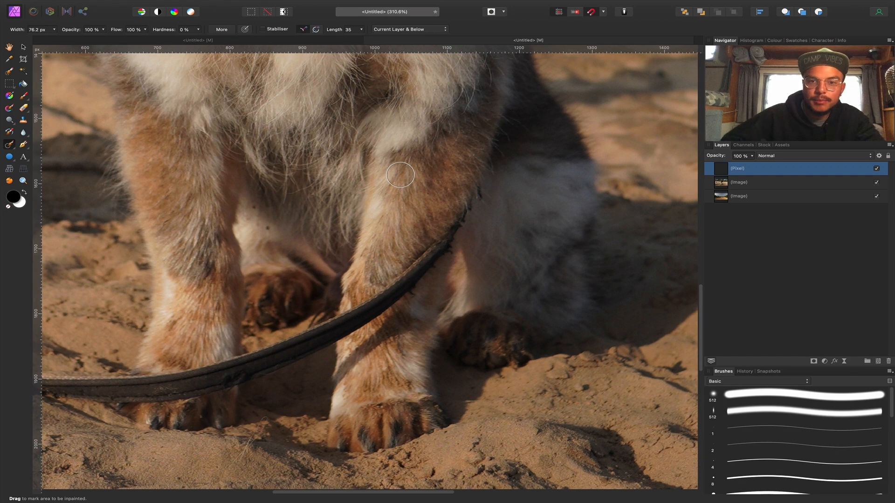
Inpaint the leash where it crosses the dog's front leg nearest the hind paw, using a 21.3 px brush.
key(bracketleft)
key(bracketleft)
key(bracketleft)
key(bracketleft)
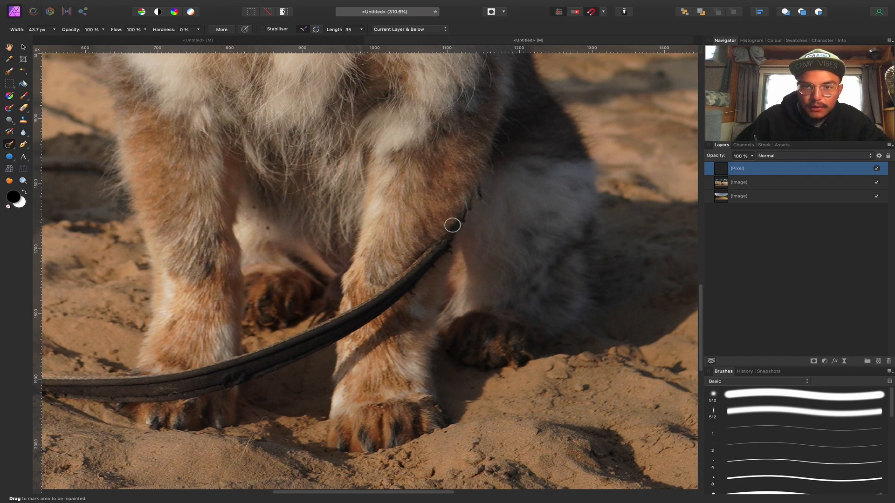
key(bracketleft)
key(bracketleft)
key(bracketleft)
key(bracketleft)
drag(478, 199, 488, 189)
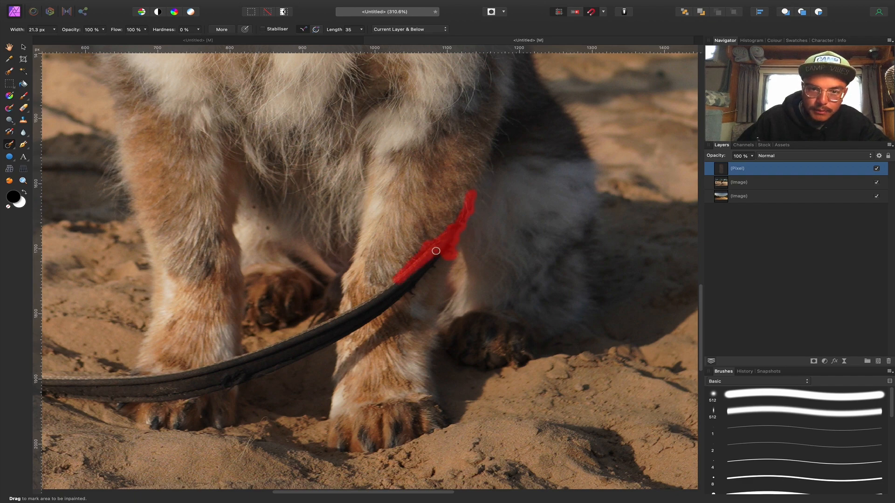
drag(434, 262, 332, 337)
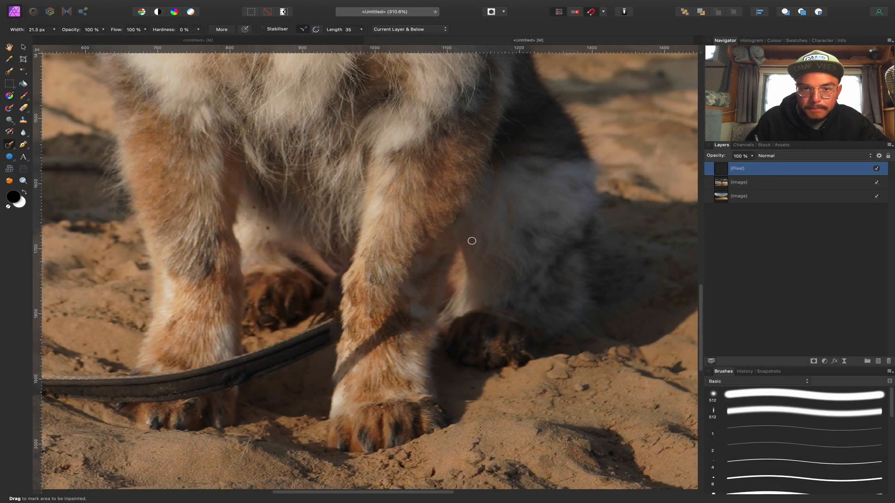
Inpaint the leash's dark shadow on the lower part of the same front leg and clean up the leg's edge.
key(space)
drag(376, 320, 412, 264)
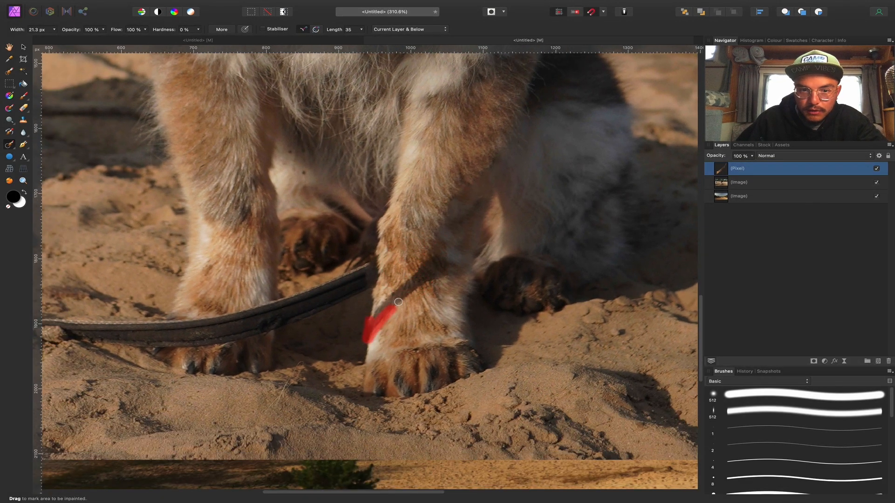
mouse_move(441, 273)
mouse_down()
mouse_move(448, 264)
mouse_move(448, 272)
mouse_up()
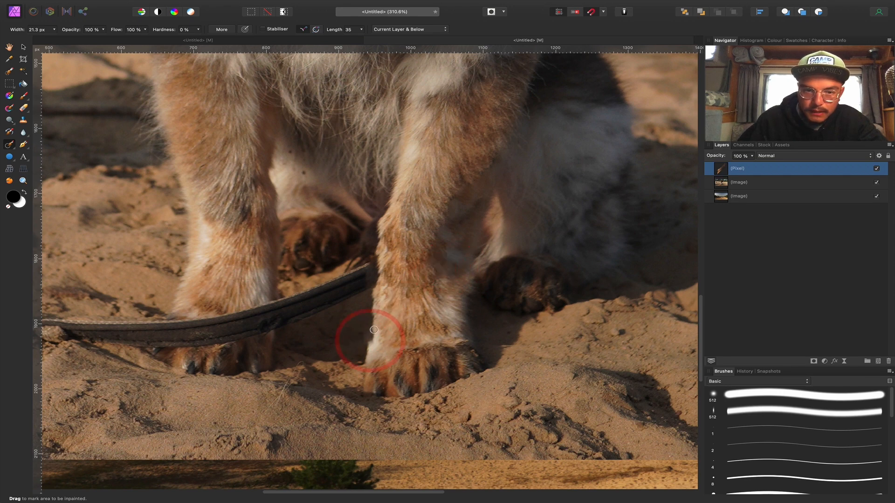
drag(369, 344, 371, 343)
Try to inpaint the leash where it crosses the dog's other front paw.
key(space)
drag(436, 297, 484, 290)
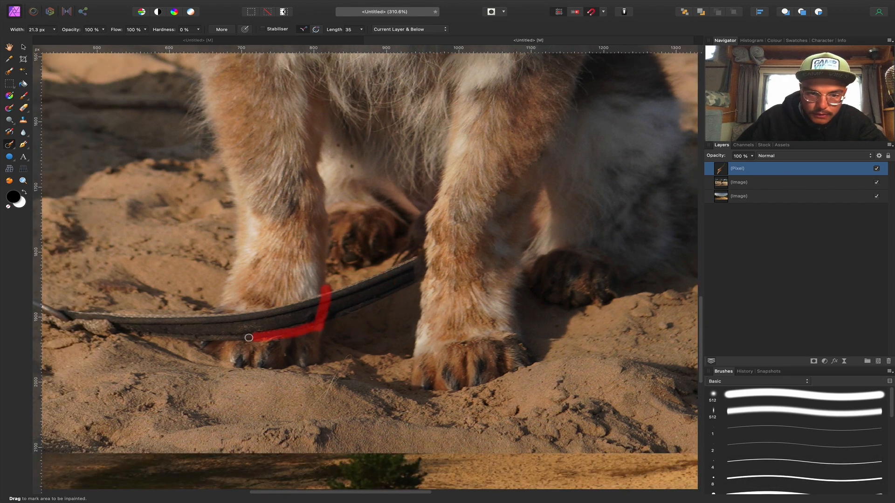
mouse_move(208, 340)
mouse_down()
mouse_move(266, 313)
mouse_move(260, 320)
mouse_up()
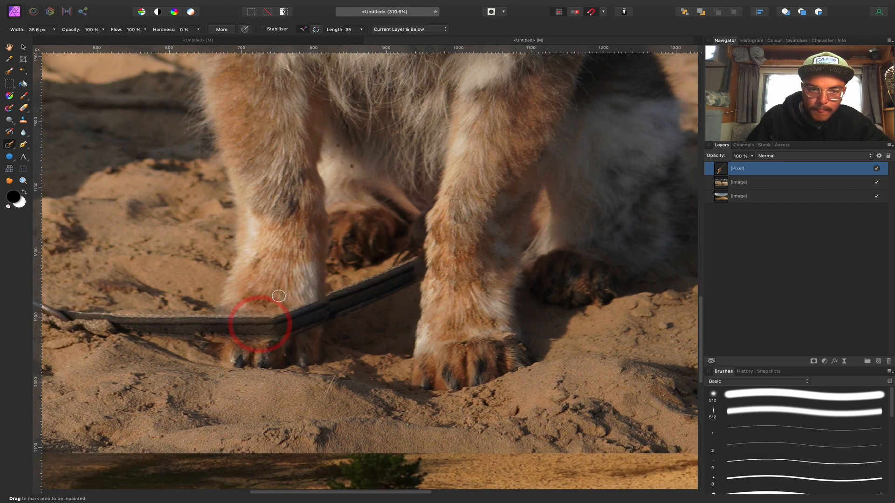
Clone nearby leg fur over the leash on that front paw using a 54.2 px Clone Brush sampling Current Layer & Below.
key(s)
key(alt)
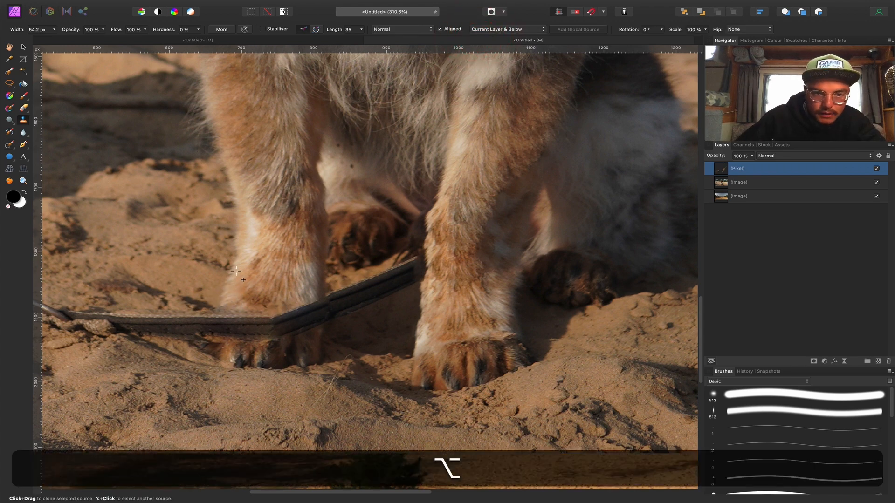
alt+click(230, 280)
drag(221, 310, 217, 322)
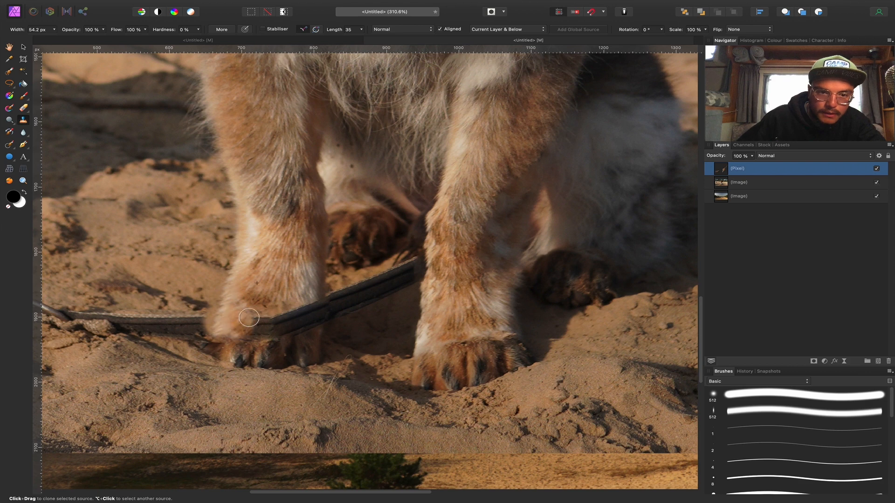
alt+click(264, 300)
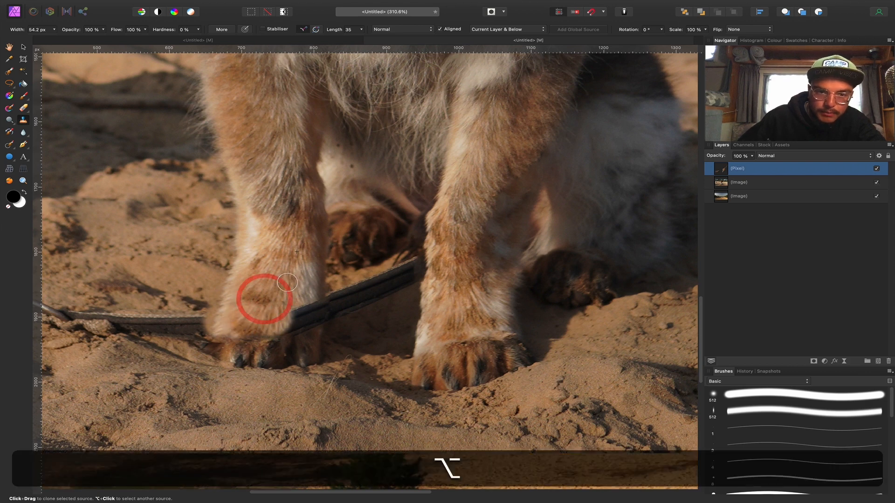
alt+click(286, 279)
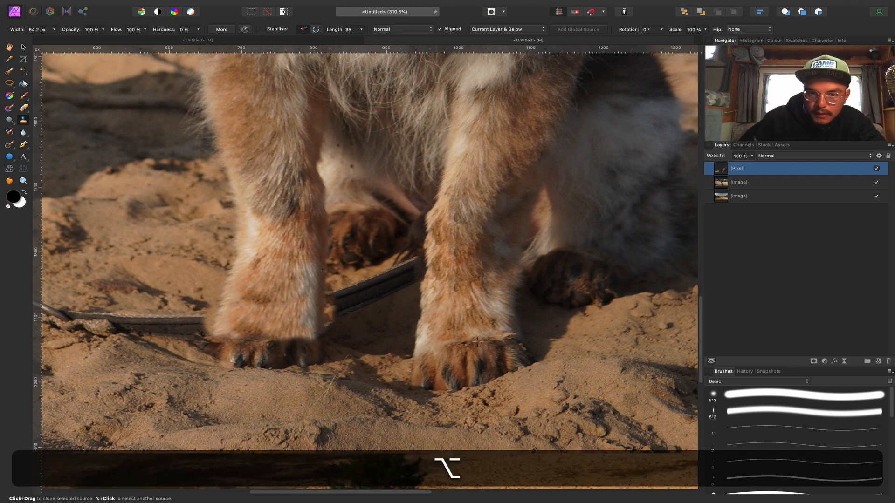
Clone fur from the opposite front paw over the hard edge above the toes, with the clone source rotated to 20°.
alt+click(480, 339)
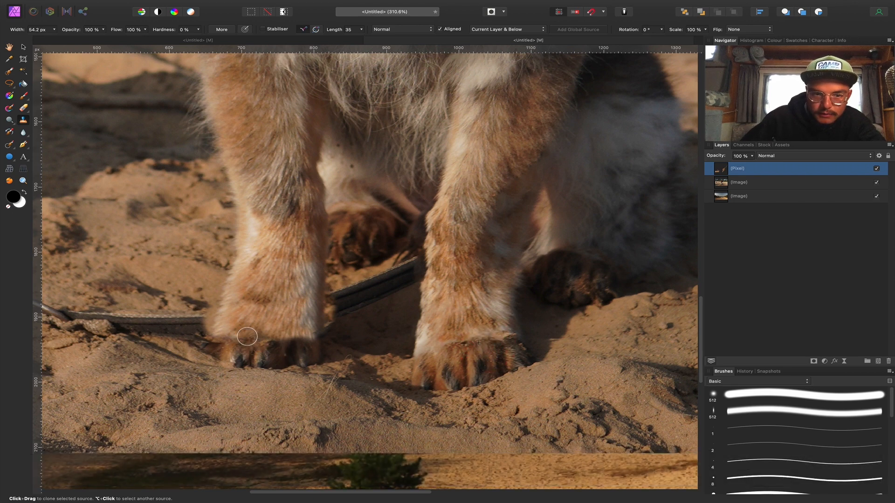
key(Right)
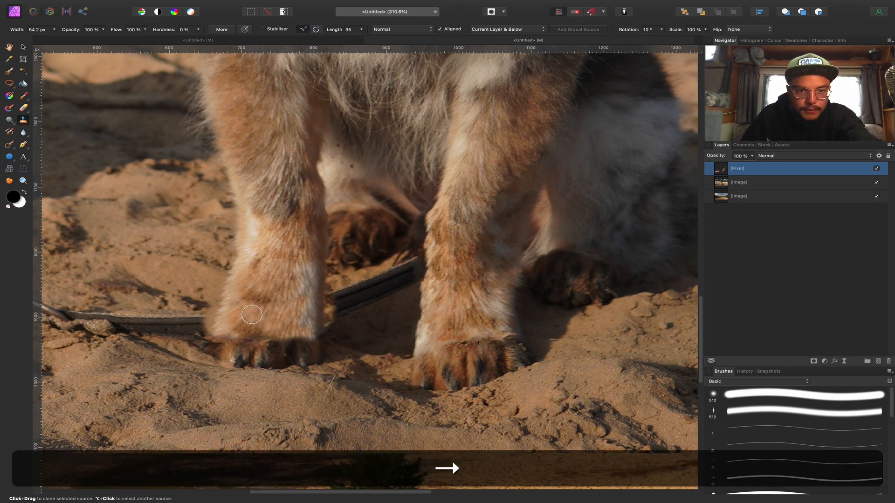
key(Left)
key(Left)
key(Left)
key(super+0)
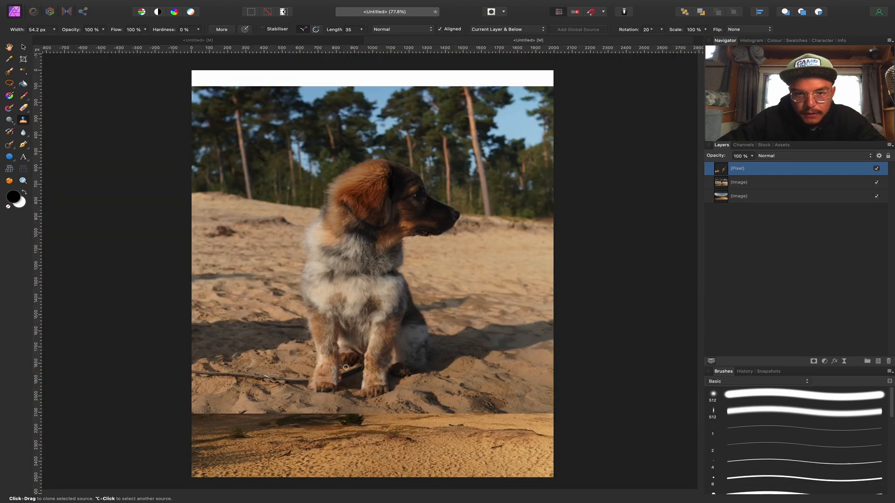
scroll(336, 390, up, 5)
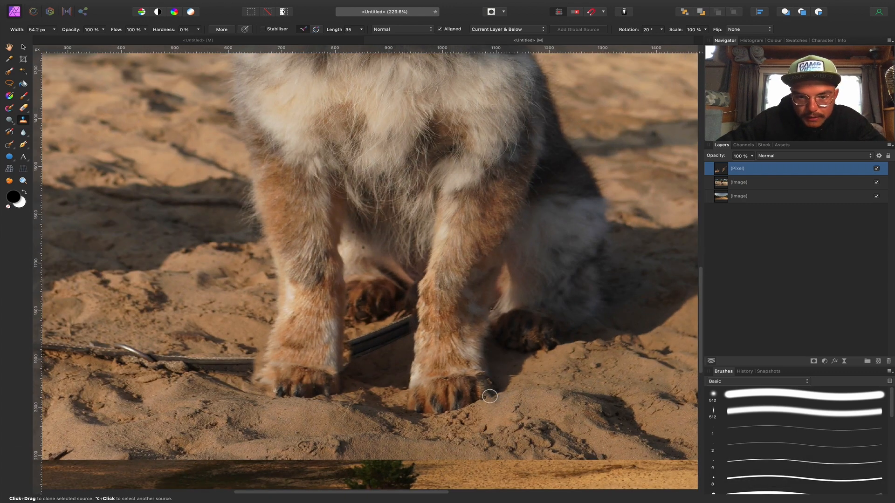
Clone fur over the outer toe edges of the front paws and clone away the leash between and beside the legs.
key(alt)
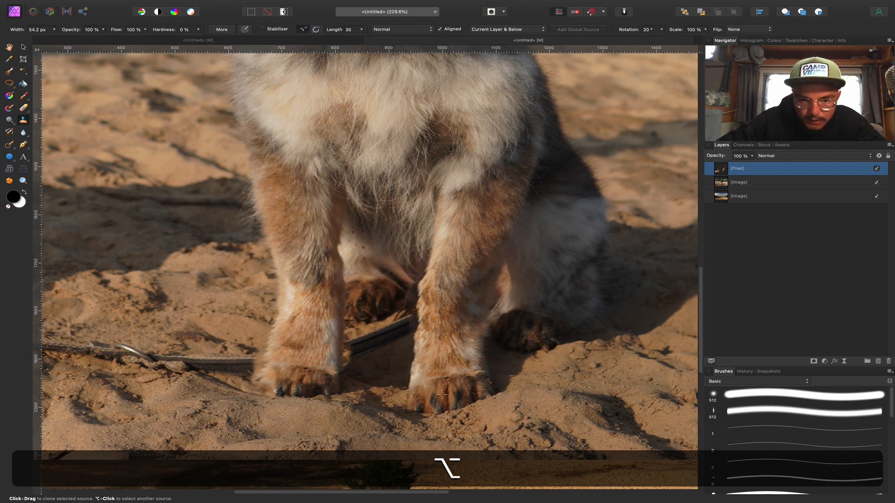
alt+click(418, 410)
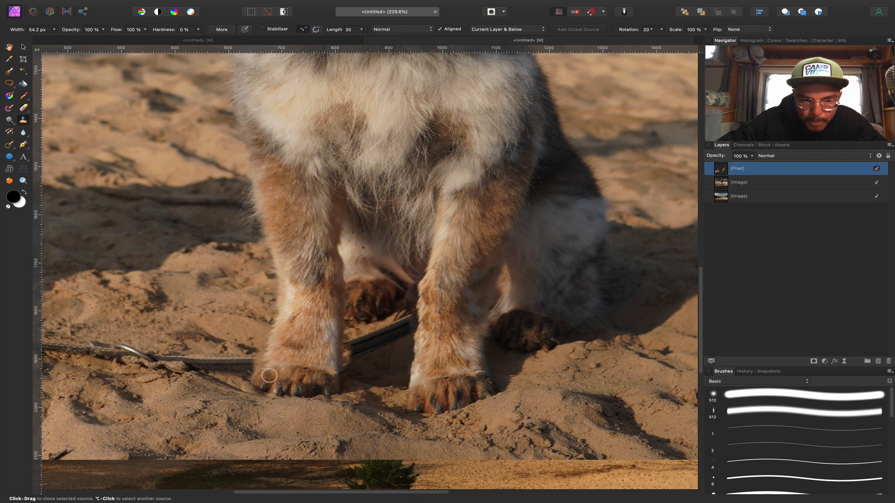
key(alt)
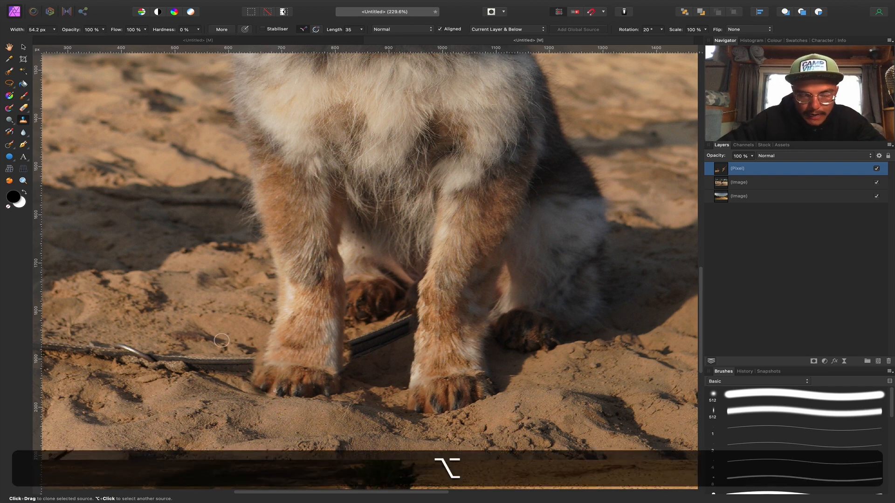
scroll(230, 342, down, 1)
scroll(231, 342, left, 1)
key(super+0)
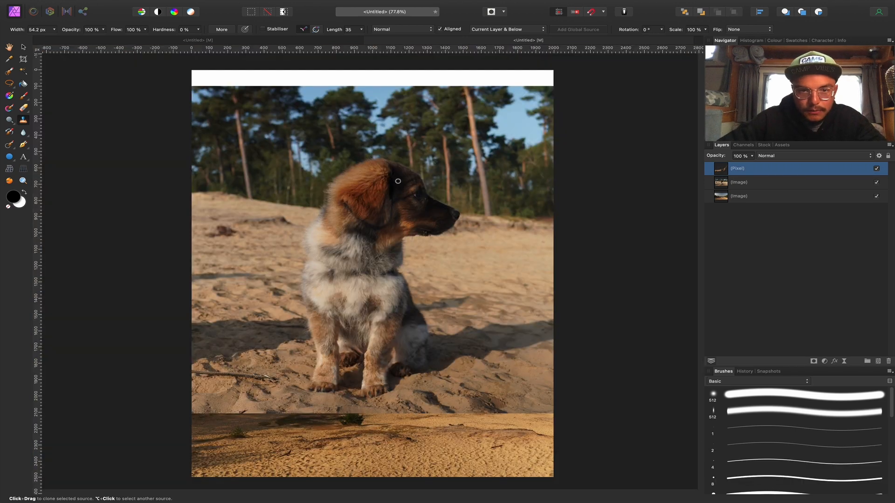
Toggle the retouch layer's visibility to compare the dog photo with and without the leash.
key(v)
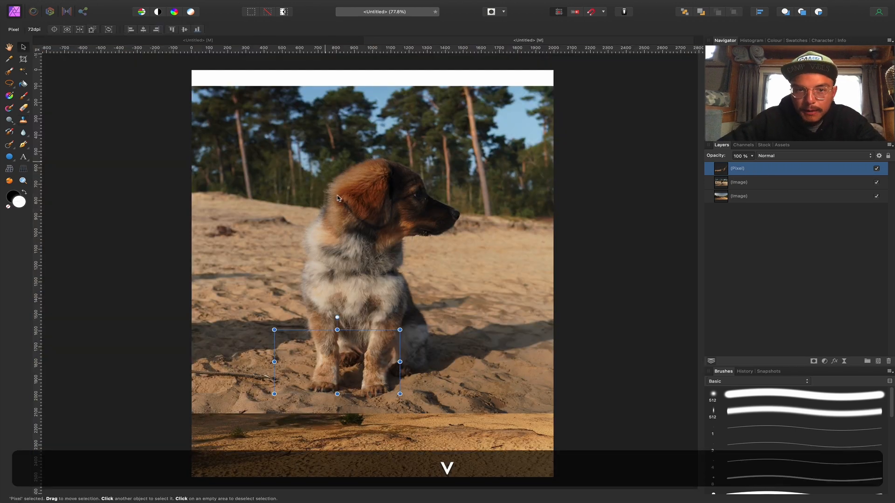
click(877, 169)
click(877, 169)
click(877, 169)
click(877, 169)
click(877, 169)
click(877, 169)
Rasterise the dog image, merge the retouch layer down into it, and check the merged layer by toggling its visibility.
right_click(759, 184)
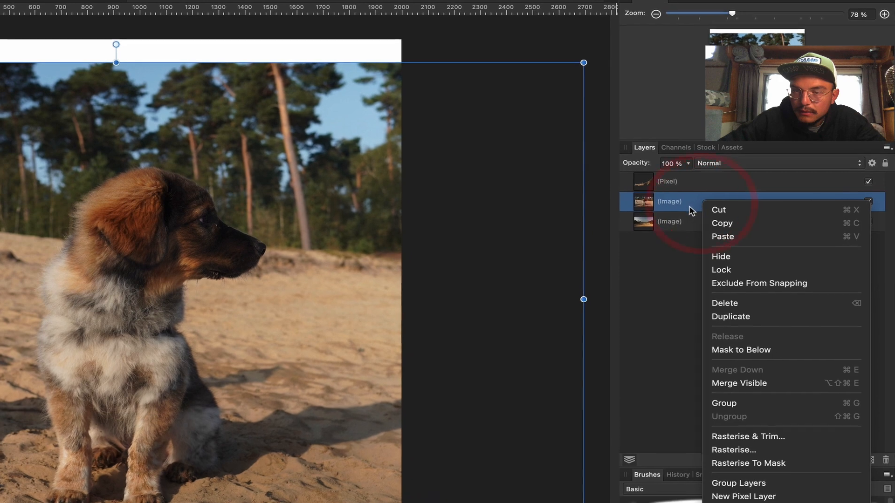
click(773, 454)
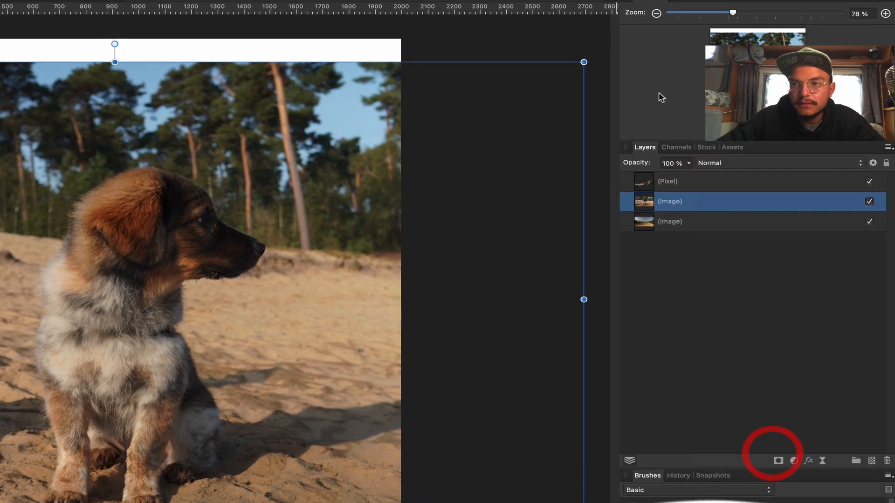
click(700, 182)
right_click(700, 182)
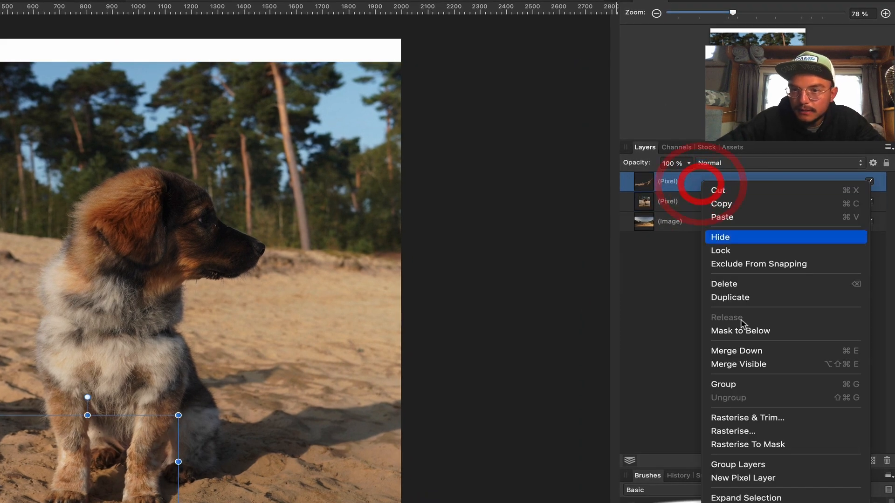
click(758, 353)
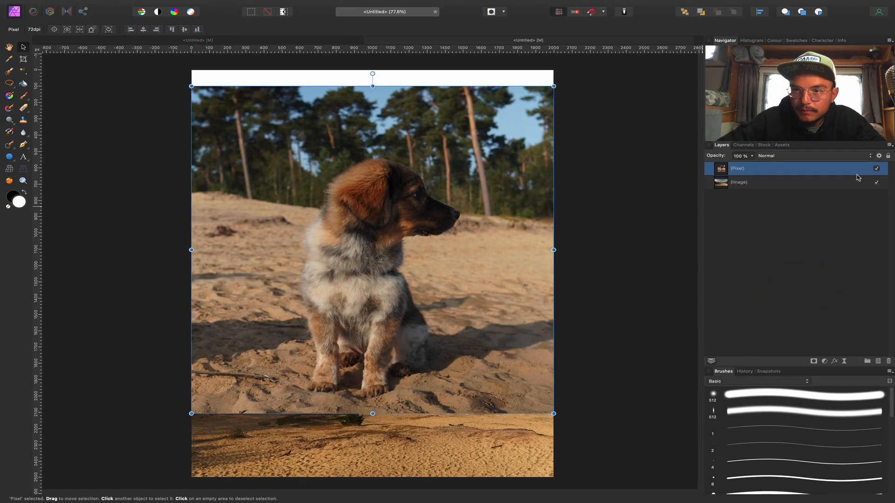
click(877, 169)
click(877, 169)
click(876, 169)
click(876, 169)
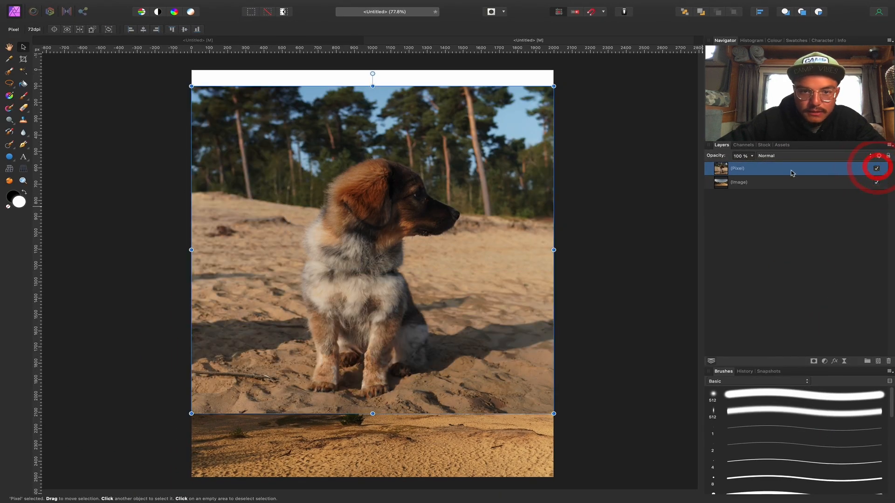
Select the dog on the merged layer using a 54 px Selection Brush with Snap to edges and Soft edges on.
scroll(366, 228, up, 5)
scroll(368, 226, down, 2)
key(w)
mouse_move(394, 106)
mouse_down()
mouse_move(323, 208)
mouse_move(285, 310)
mouse_move(299, 357)
mouse_move(296, 453)
mouse_move(396, 446)
mouse_move(426, 426)
mouse_move(500, 405)
mouse_up()
key([)
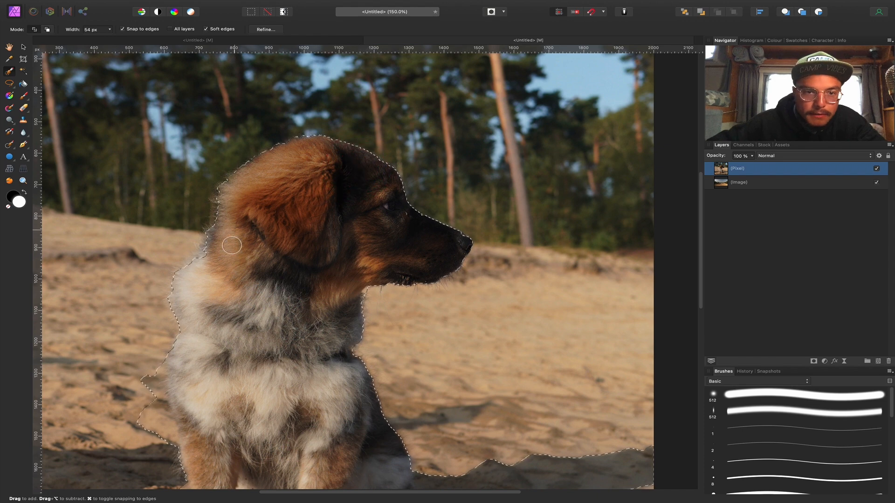
Subtract the stray sand beside the dog's chest and front leg and tidy the selection along its back and neck.
key(space)
drag(216, 306, 238, 222)
drag(179, 282, 185, 363)
drag(194, 414, 200, 430)
key(space)
drag(240, 359, 230, 257)
drag(231, 252, 243, 330)
drag(239, 275, 240, 314)
click(275, 249)
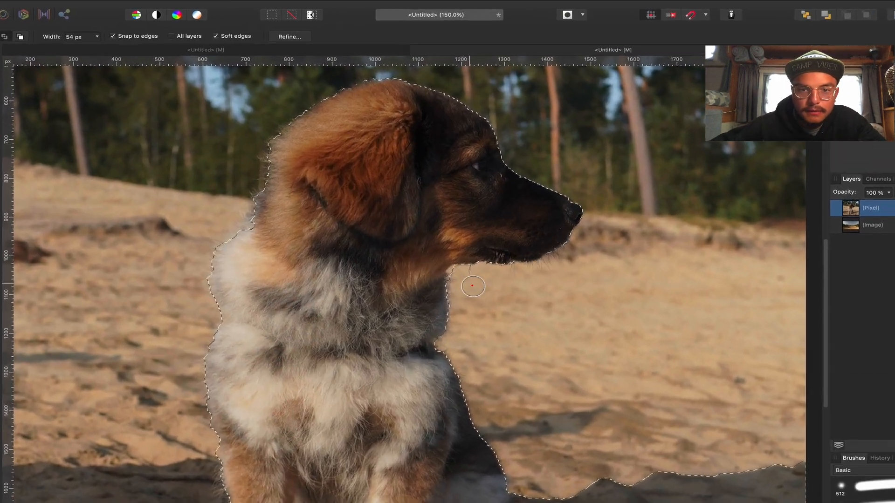
alt+click(412, 233)
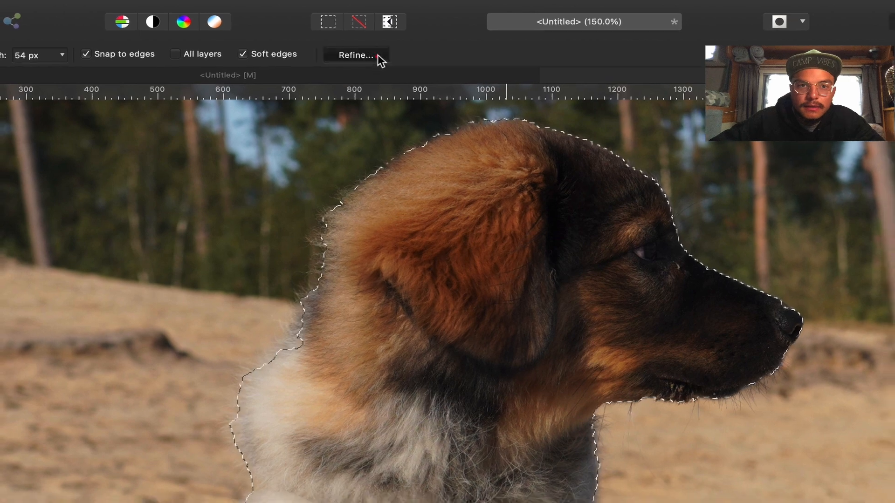
Refine the selection by painting the furry edges of the dog's head, back and front leg with the Matte adjustment brush at 34 px.
click(376, 56)
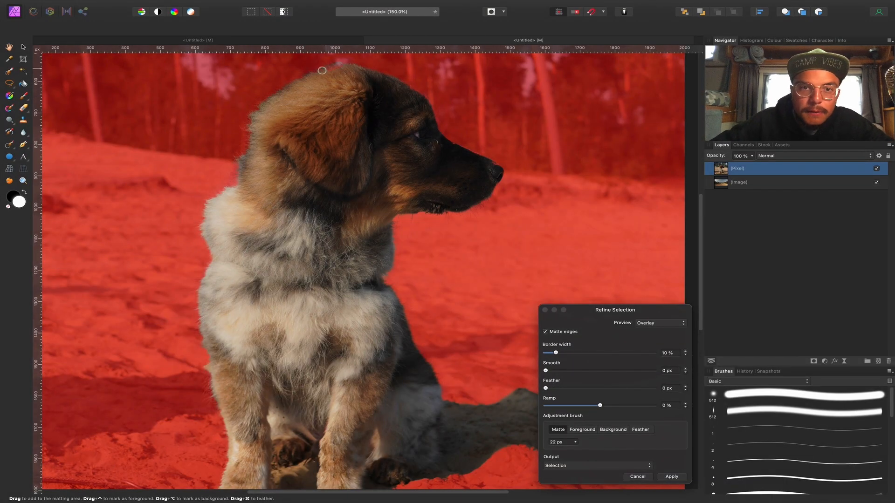
drag(263, 111, 232, 185)
key(super+z)
scroll(243, 149, down, 2)
key(bracketright)
key(bracketright)
key(bracketright)
mouse_move(251, 137)
mouse_down()
mouse_move(222, 168)
mouse_move(230, 217)
mouse_move(225, 287)
mouse_up()
key(space)
drag(299, 268, 289, 168)
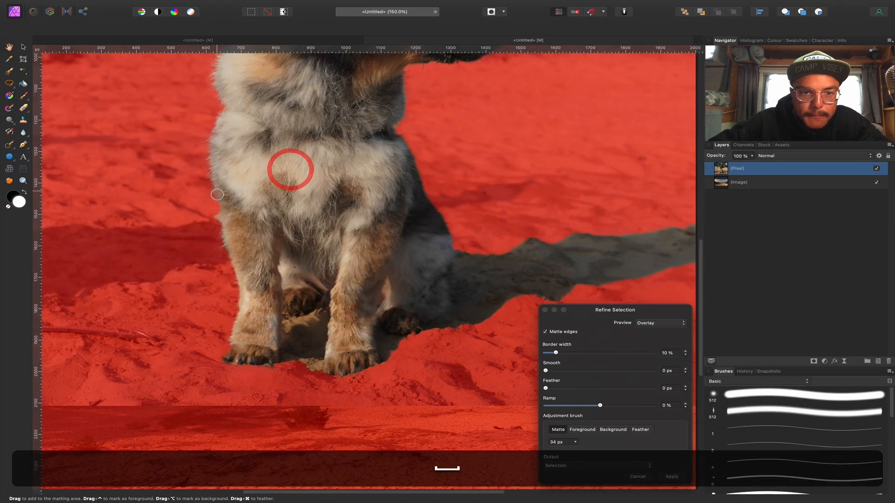
drag(216, 190, 230, 254)
key(shift+super+0)
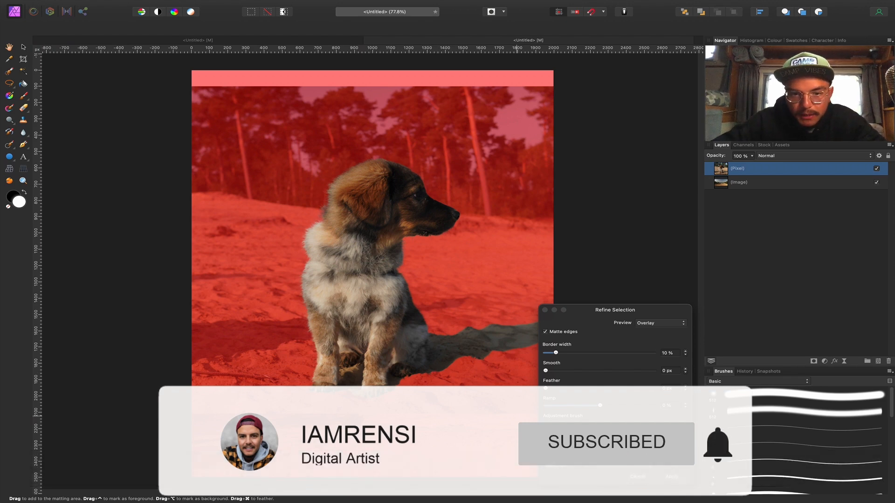
Apply the refined selection as a mask on the dog layer and deselect.
click(676, 479)
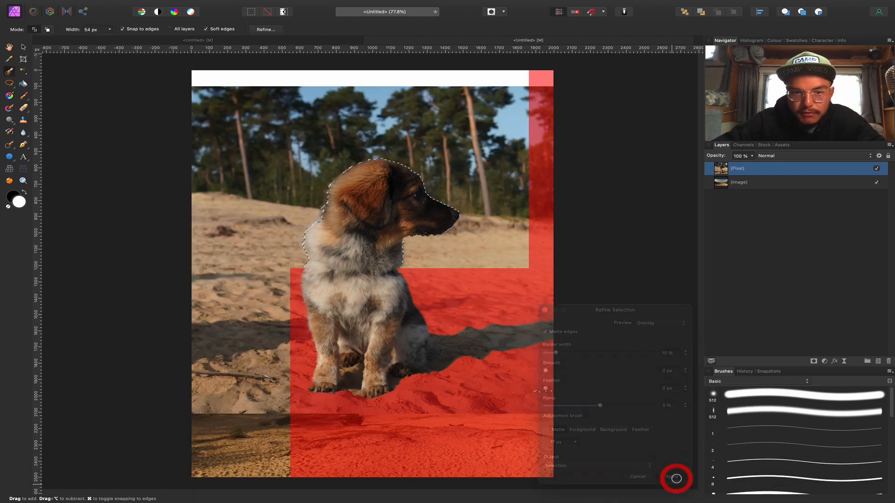
click(814, 361)
key(super+d)
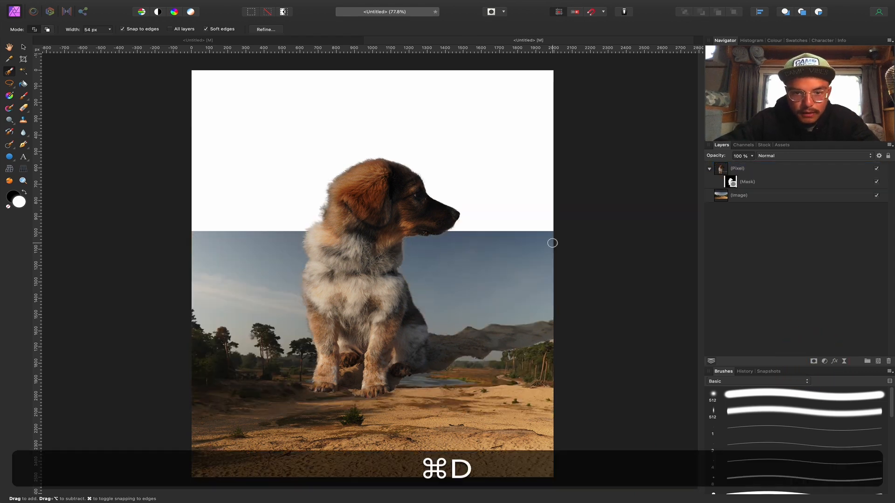
Move the masked dog down and to the left so its paws rest on the sand in the landscape foreground.
key(v)
click(795, 168)
drag(410, 233, 407, 273)
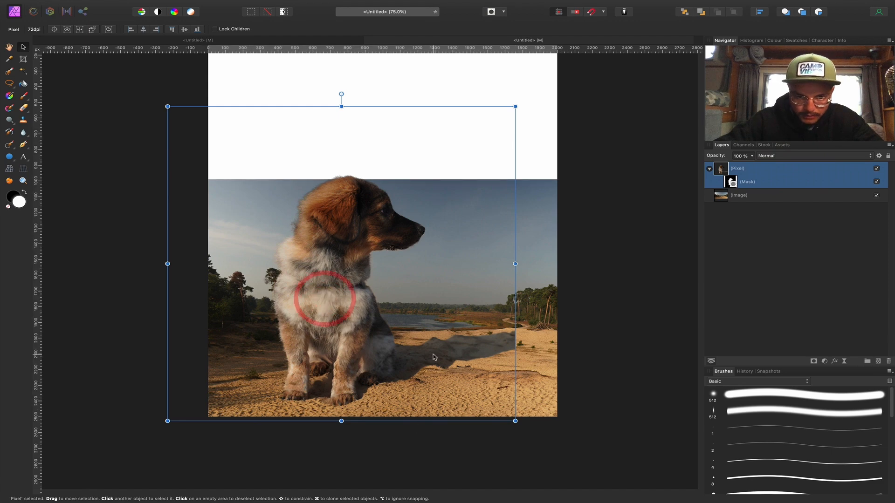
Paint black on the dog's mask with a 64.4 px brush at 32% hardness to hide the leftover shadow behind the dog.
scroll(434, 358, up, 5)
scroll(433, 357, down, 1)
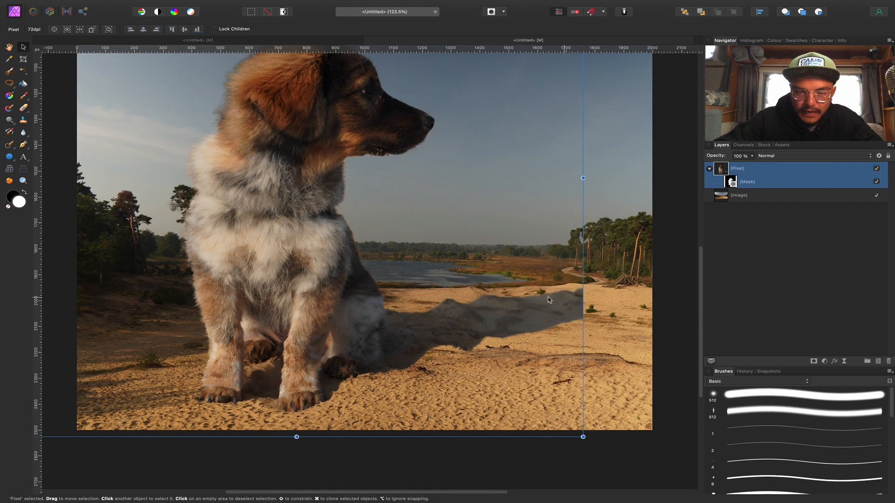
click(732, 183)
key(b)
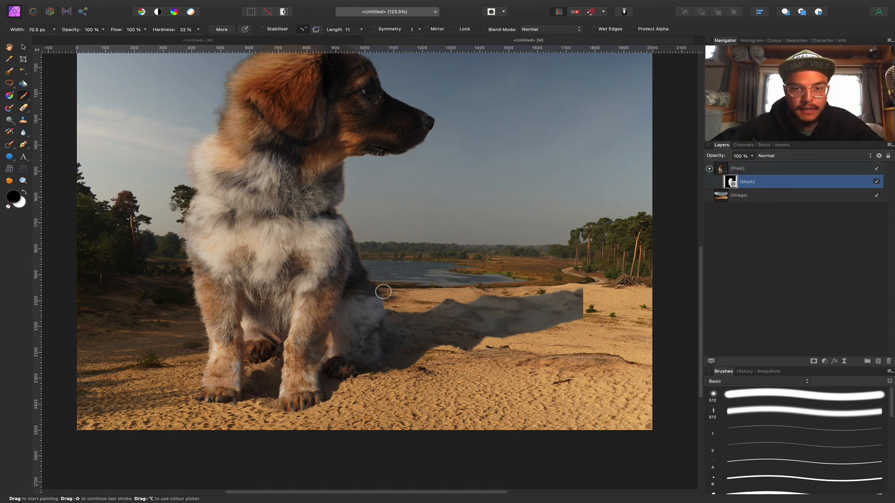
key(bracketleft)
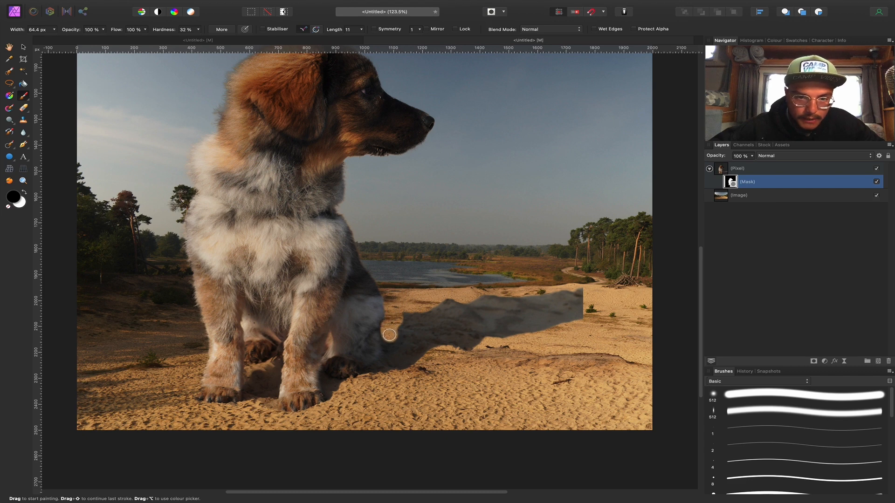
mouse_move(390, 346)
mouse_down()
mouse_move(487, 349)
mouse_move(514, 313)
mouse_move(560, 314)
mouse_move(582, 287)
mouse_up()
Hide the dog layer and select the entire sky of the landscape image with a 287 px Selection Brush.
key(super+0)
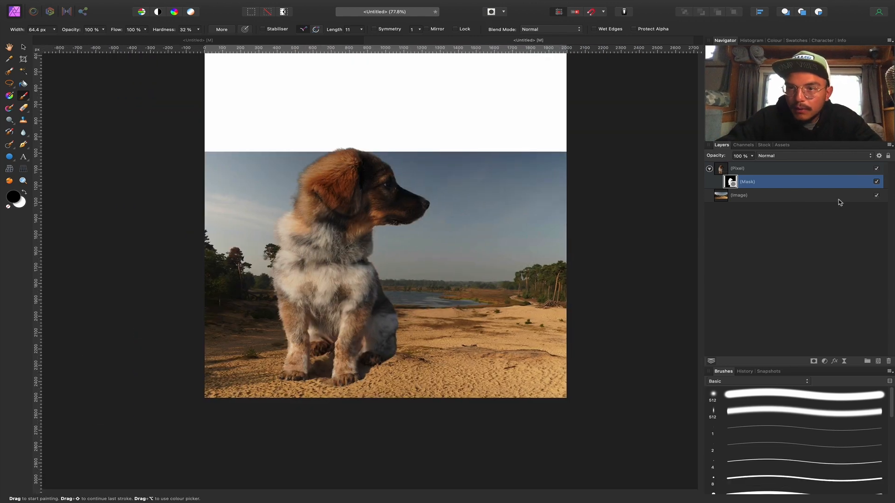
click(876, 168)
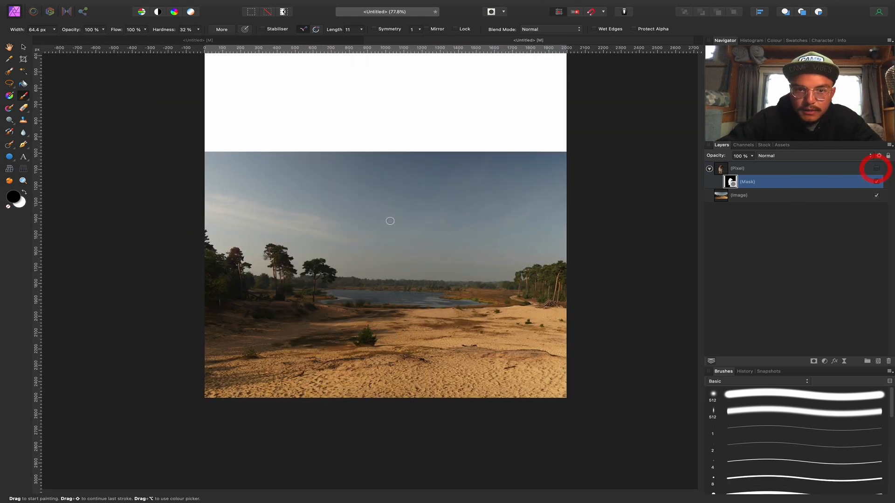
key(w)
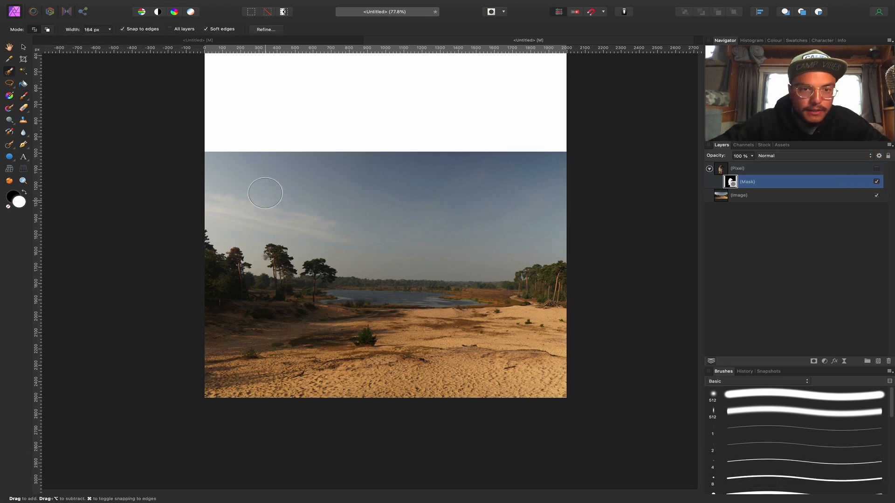
drag(254, 191, 496, 196)
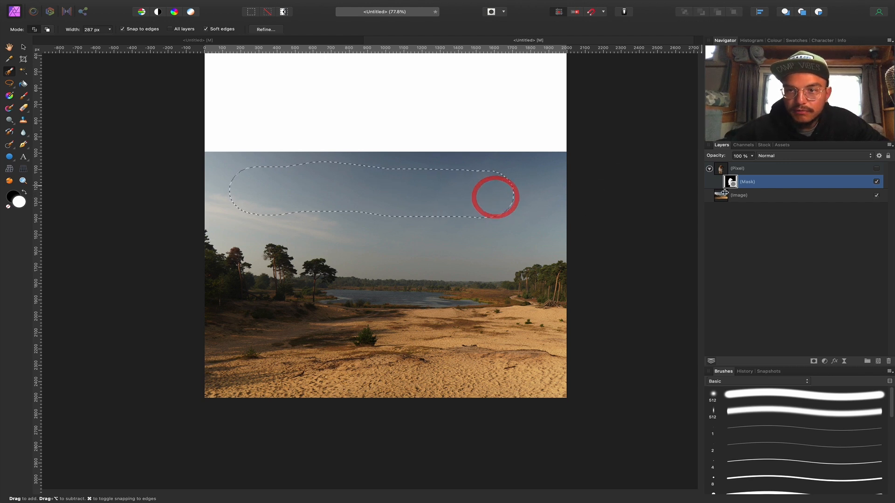
click(724, 194)
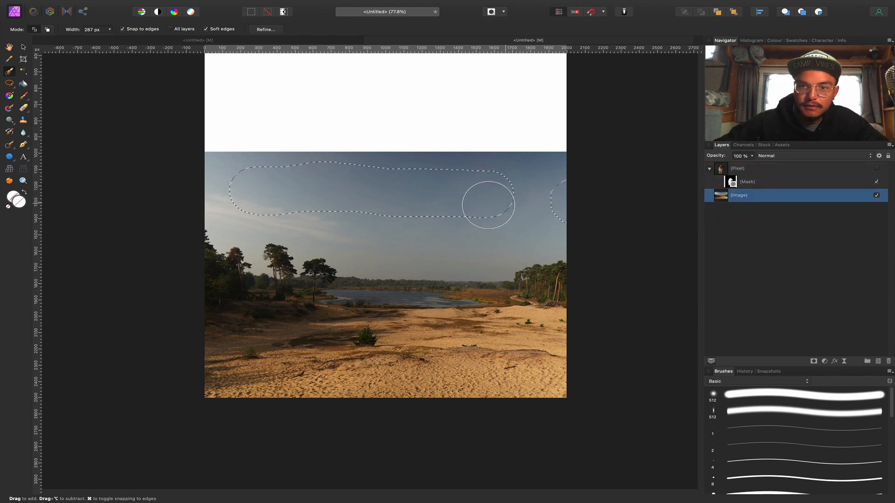
mouse_move(293, 195)
mouse_down()
mouse_move(243, 196)
mouse_move(254, 193)
mouse_move(258, 177)
mouse_move(382, 168)
mouse_move(480, 176)
mouse_move(494, 156)
mouse_move(244, 157)
mouse_move(569, 164)
mouse_up()
mouse_move(569, 163)
mouse_down()
mouse_move(553, 154)
mouse_move(206, 153)
mouse_move(269, 175)
mouse_up()
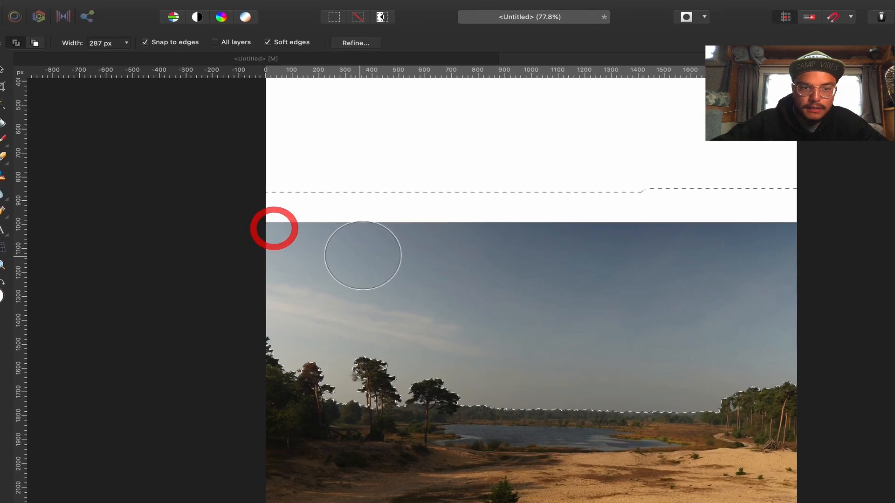
Refine the sky selection by painting along the treeline and horizon with the Matte adjustment brush at 39 px.
click(347, 42)
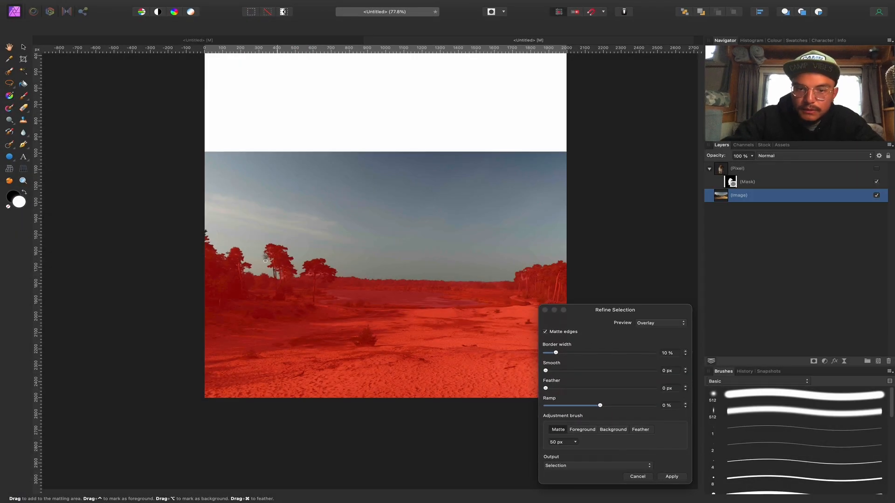
key(super+equal)
key(super+equal)
key(super+equal)
mouse_move(429, 239)
mouse_down()
mouse_move(374, 242)
mouse_move(336, 209)
mouse_up()
drag(278, 188, 271, 185)
drag(390, 246, 425, 281)
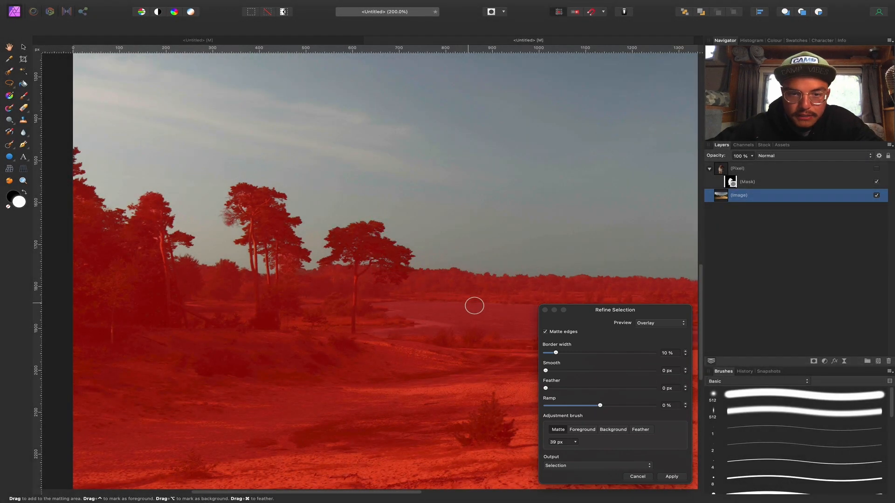
mouse_move(473, 305)
mouse_down()
mouse_move(277, 302)
mouse_move(330, 299)
mouse_up()
mouse_move(538, 271)
mouse_down()
mouse_move(379, 294)
mouse_move(419, 279)
mouse_up()
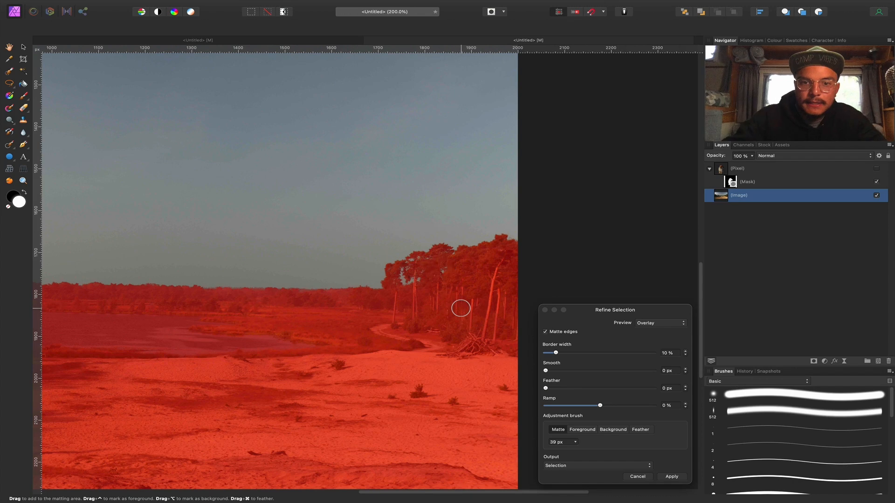
key(super+0)
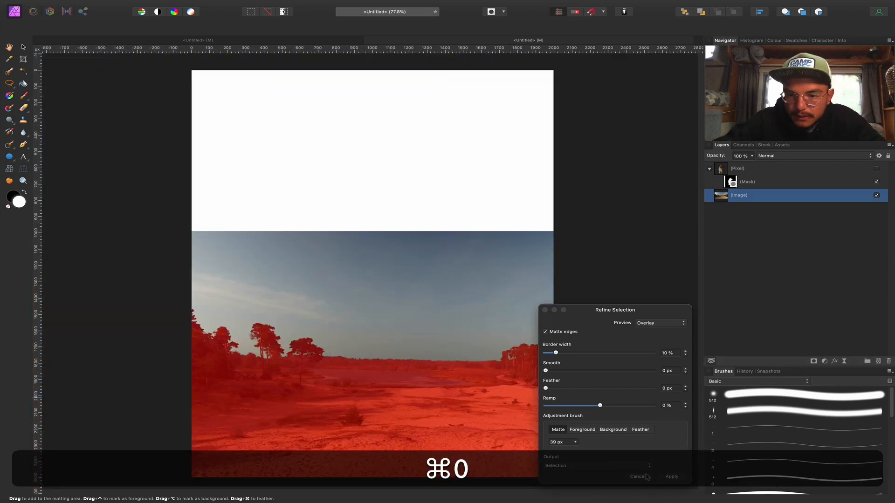
Apply the refined sky selection, then invert it and add it as a mask to the landscape image.
click(670, 476)
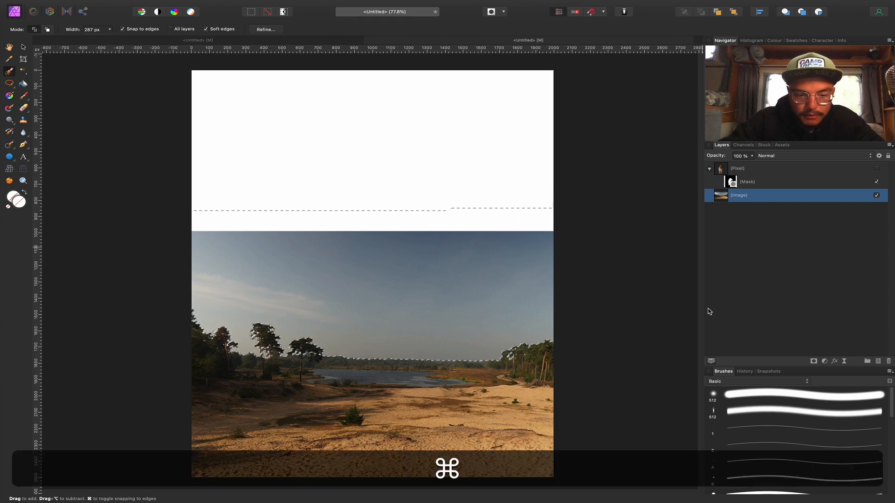
key(shift+super+i)
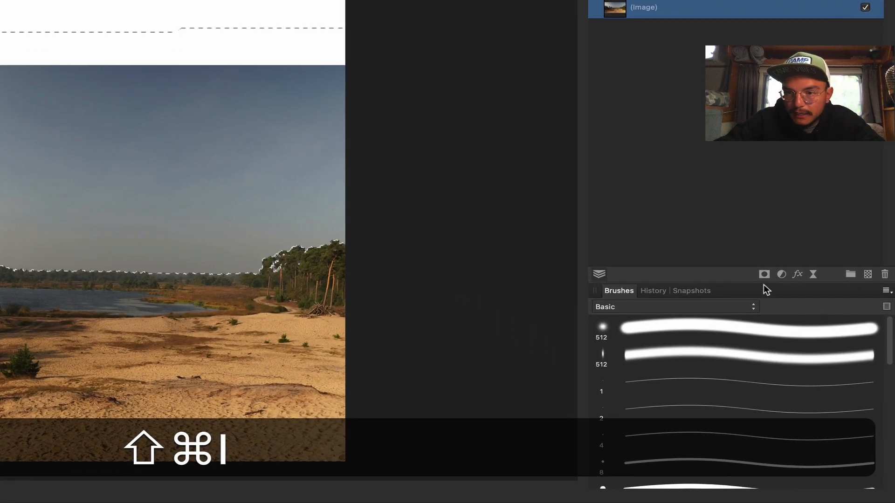
click(764, 275)
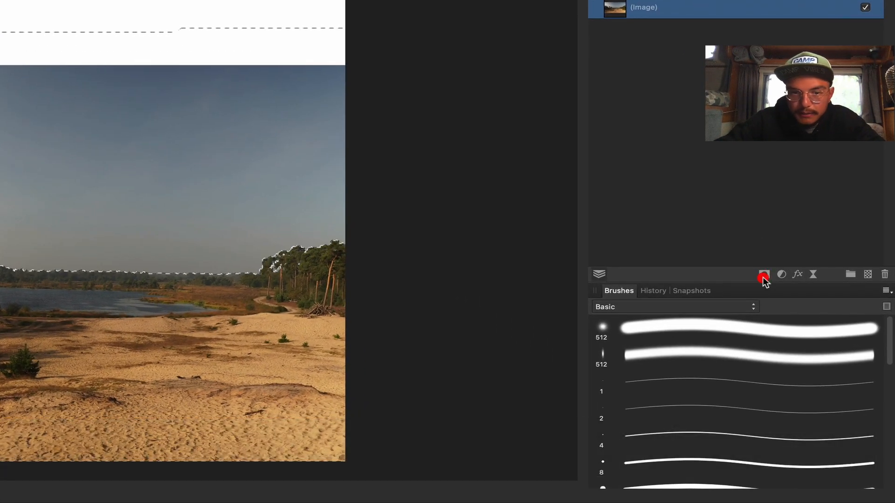
Clear the sky selection, show the dog layer again and select it.
key(super+d)
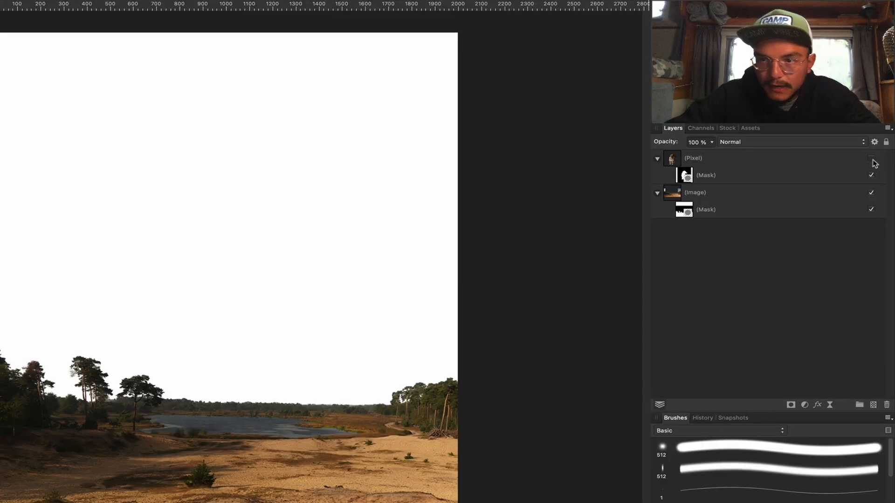
click(877, 168)
key(v)
click(311, 337)
scroll(148, 374, down, 2)
scroll(177, 377, left, 1)
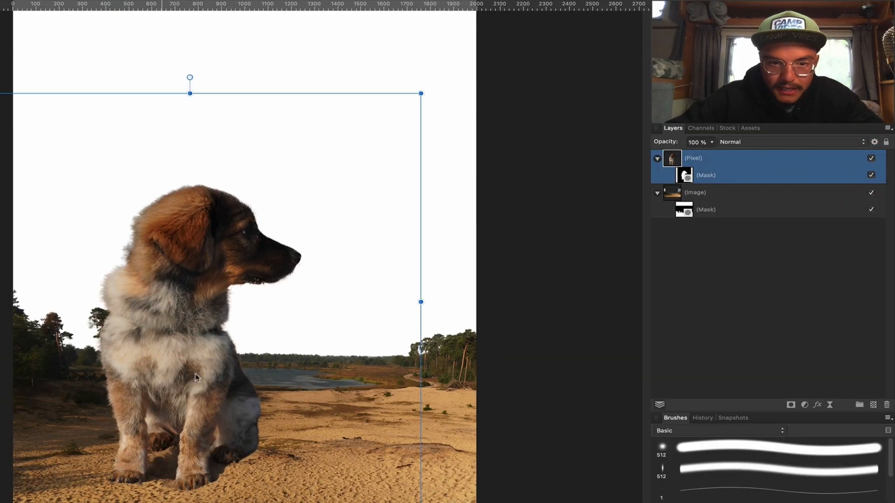
click(212, 386)
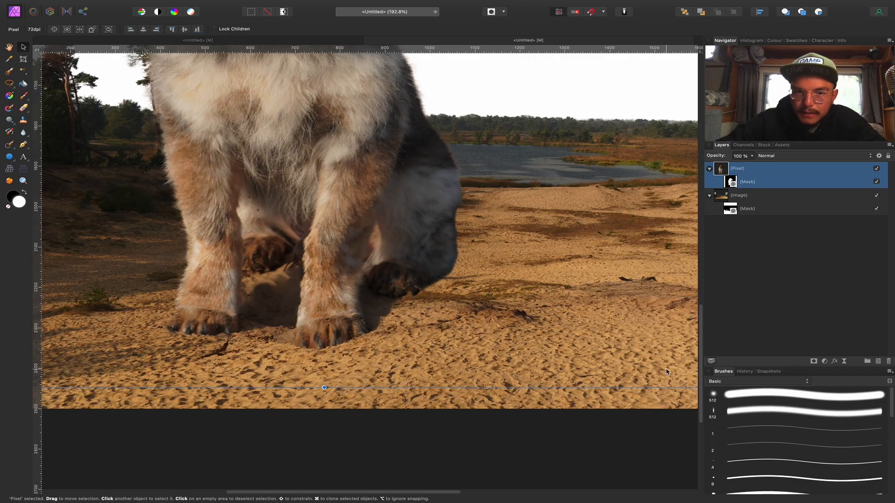
key(super+0)
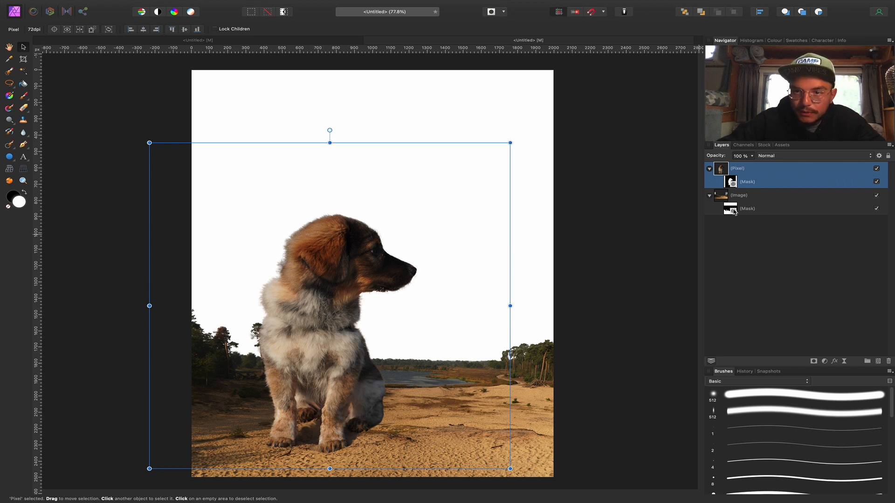
Add a new pixel layer and place it between the dog layer and the landscape image.
scroll(366, 431, down, 1)
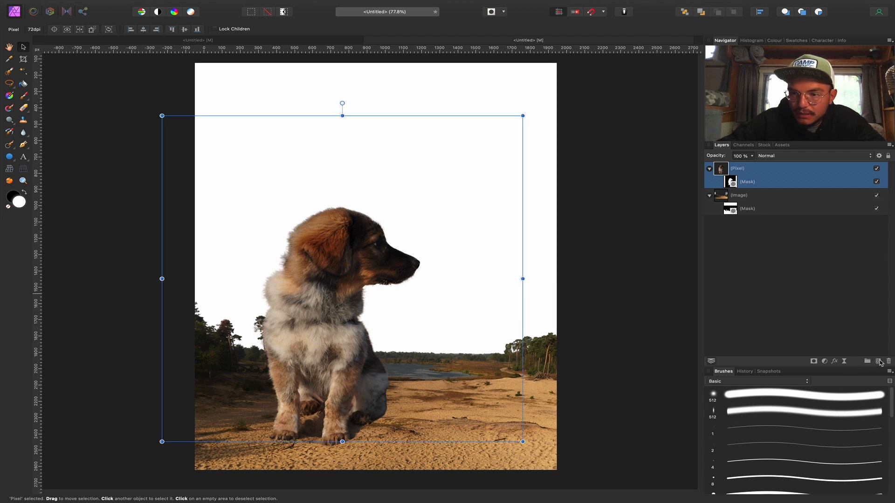
click(879, 362)
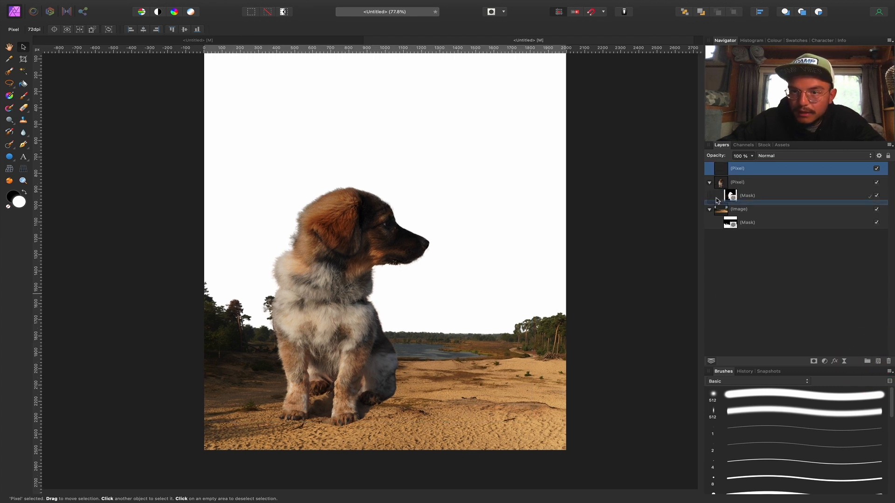
drag(716, 201, 716, 196)
scroll(373, 252, right, 3)
Paint a long cast shadow beside the dog with a 160.9 px brush, using a dark brown sampled from the leftover shadow at its paws.
key(b)
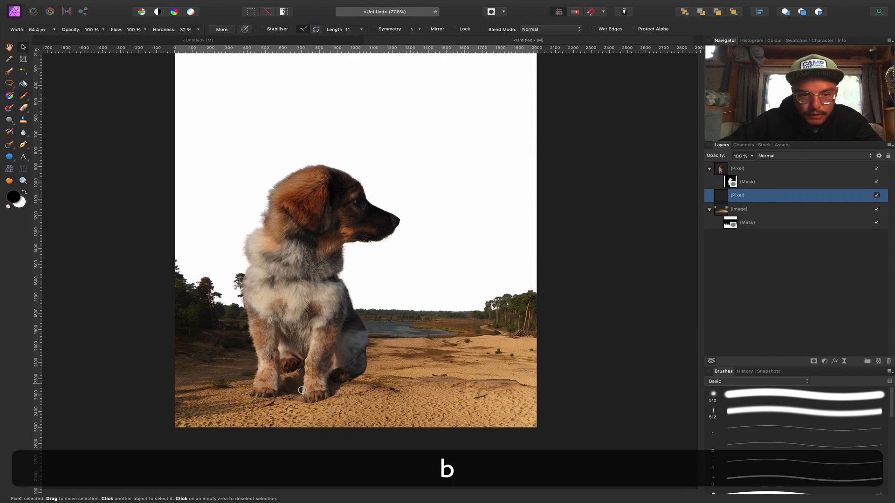
scroll(302, 390, up, 5)
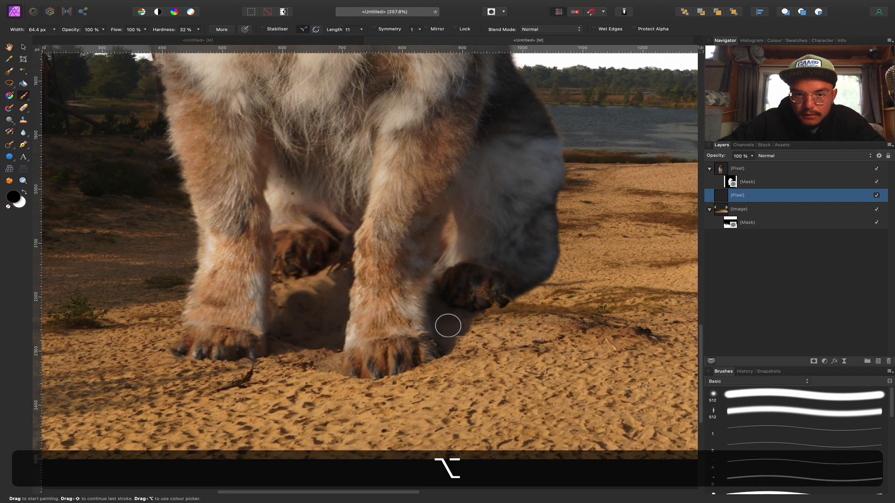
key(bracketright)
key(bracketright)
key(bracketright)
key(bracketright)
key(bracketright)
key(bracketright)
key(bracketright)
key(super+minus)
key(super+minus)
key(space)
drag(408, 281, 331, 331)
drag(318, 342, 380, 333)
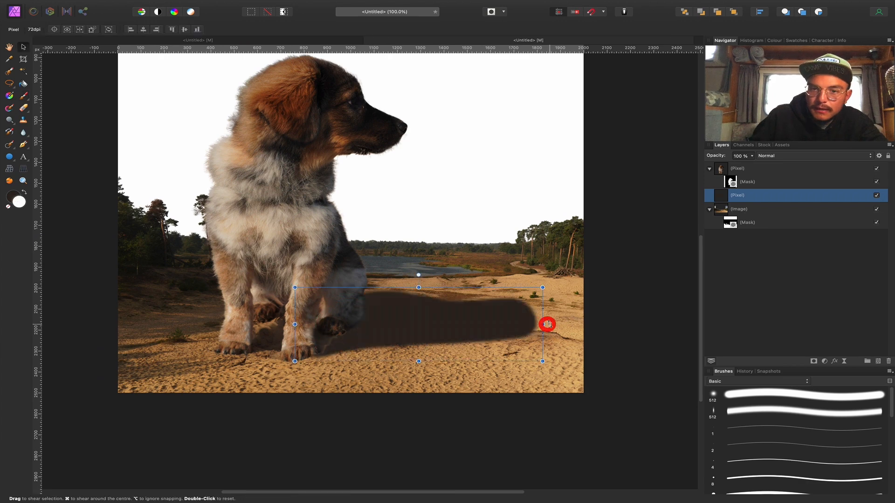
Shear the painted shadow upward along the ground and blend it as Multiply at 70% opacity.
drag(547, 324, 555, 306)
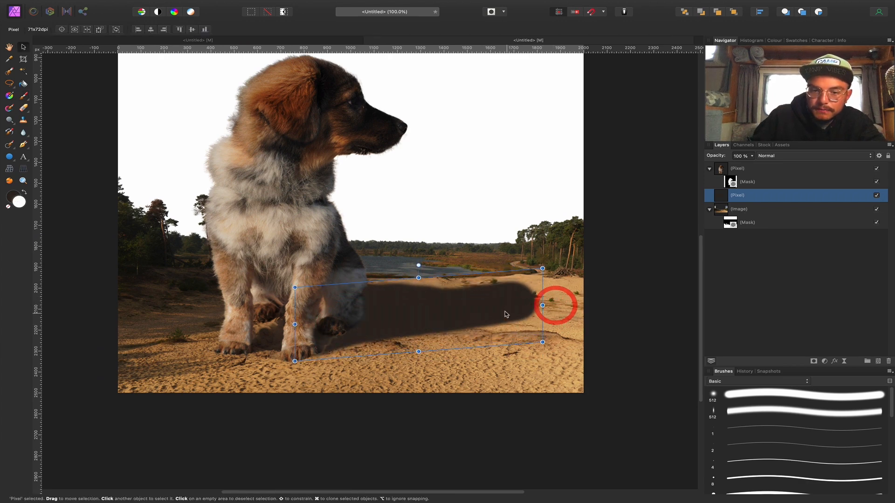
drag(536, 316, 521, 315)
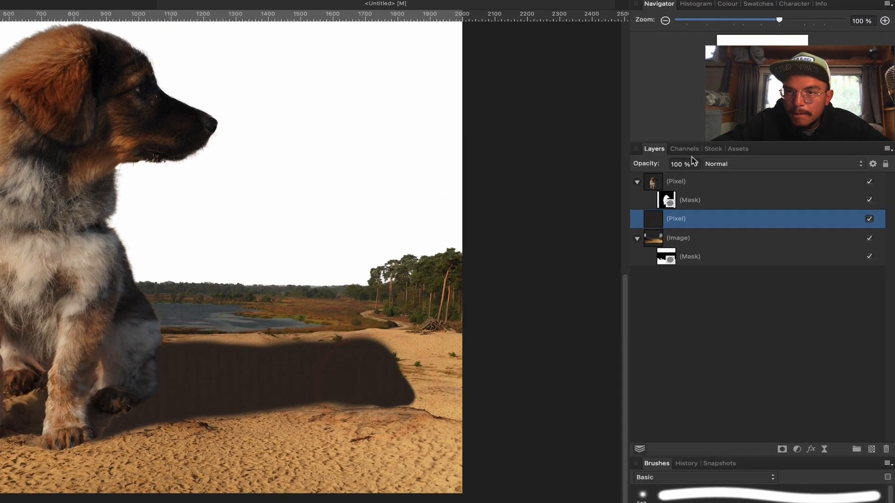
click(708, 163)
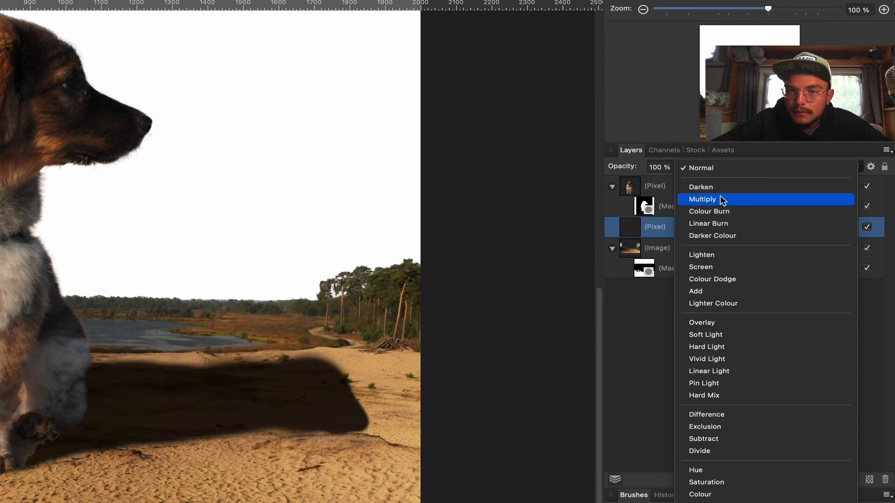
click(721, 199)
key(6)
key(6)
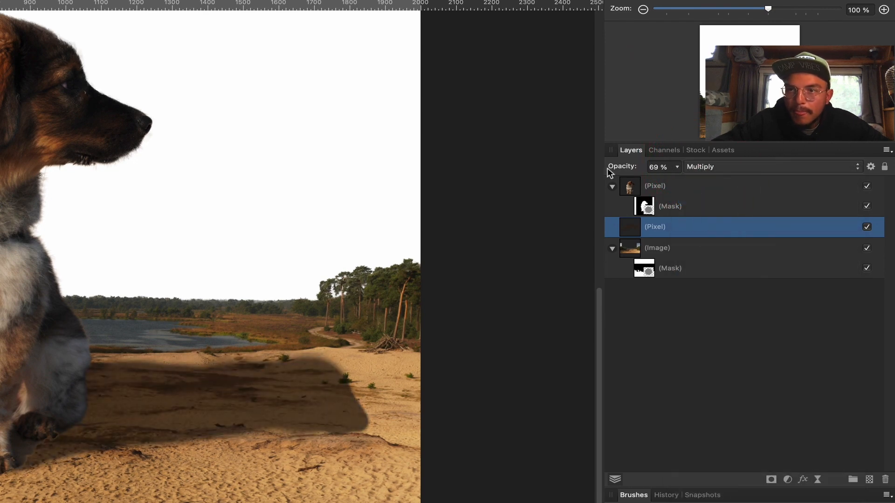
drag(608, 172, 628, 173)
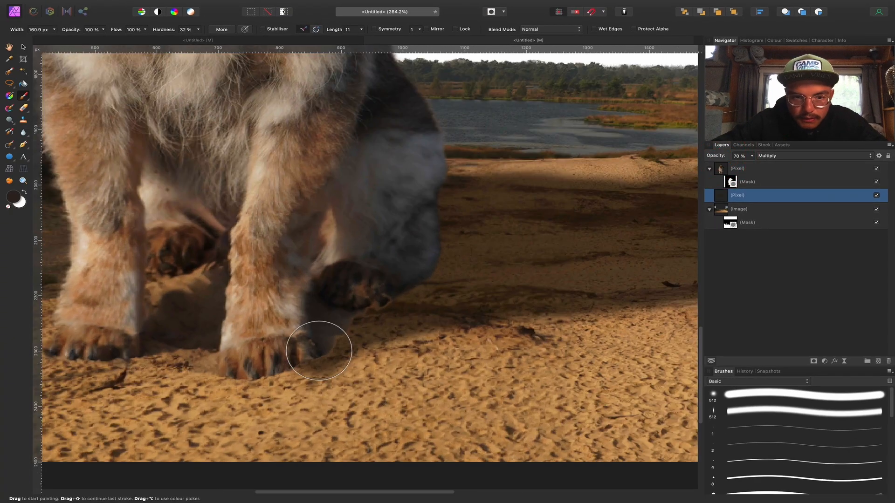
Paint on the dog's mask with a 26.9 px brush to hide the leftover ground between its front and hind paws.
scroll(555, 297, down, 3)
scroll(555, 297, left, 4)
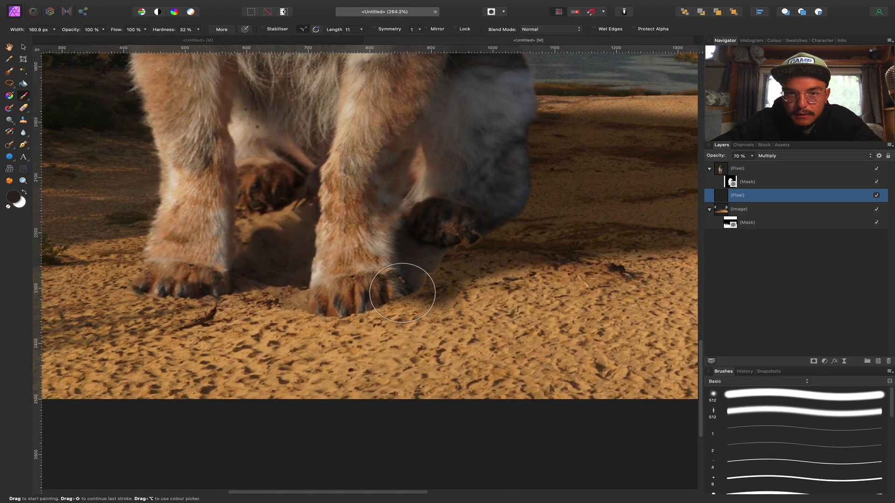
click(731, 183)
key(bracketleft)
key(bracketleft)
key(bracketleft)
key(bracketleft)
key(bracketleft)
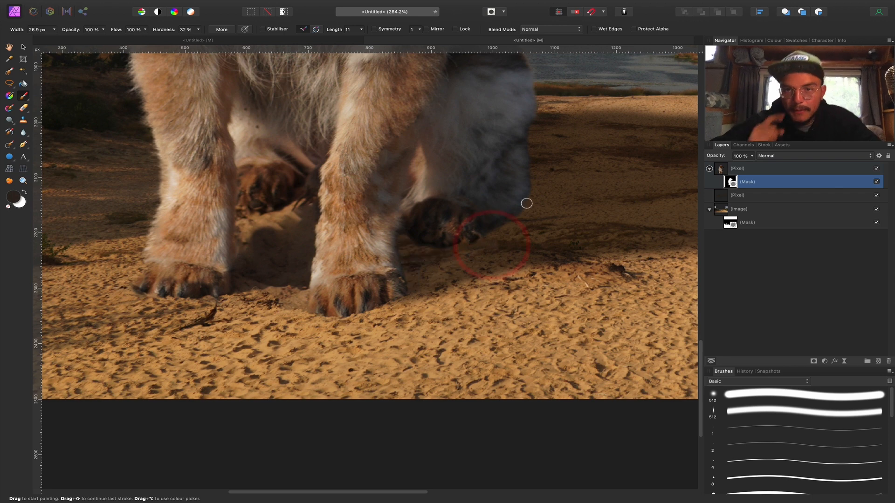
scroll(684, 216, up, 1)
scroll(684, 216, right, 1)
scroll(684, 216, up, 2)
scroll(684, 216, right, 2)
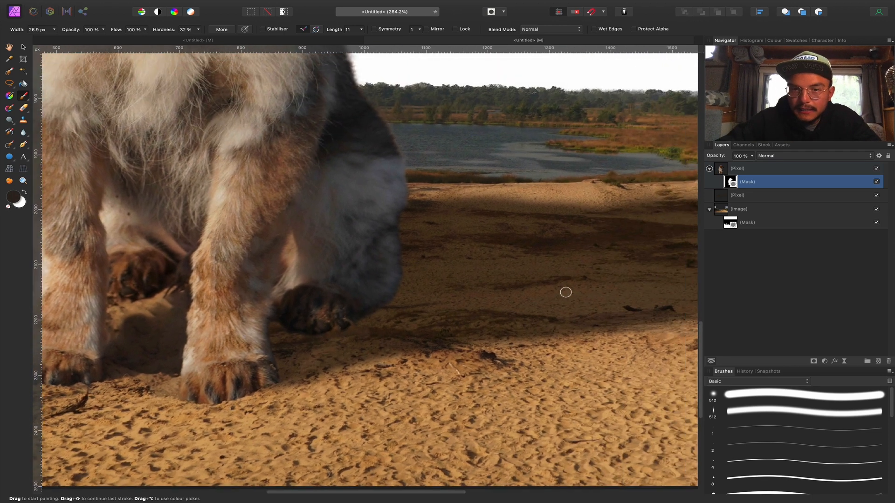
Touch up the cast shadow layer with a larger brush and stretch it to about 1354 px wide.
key(super+0)
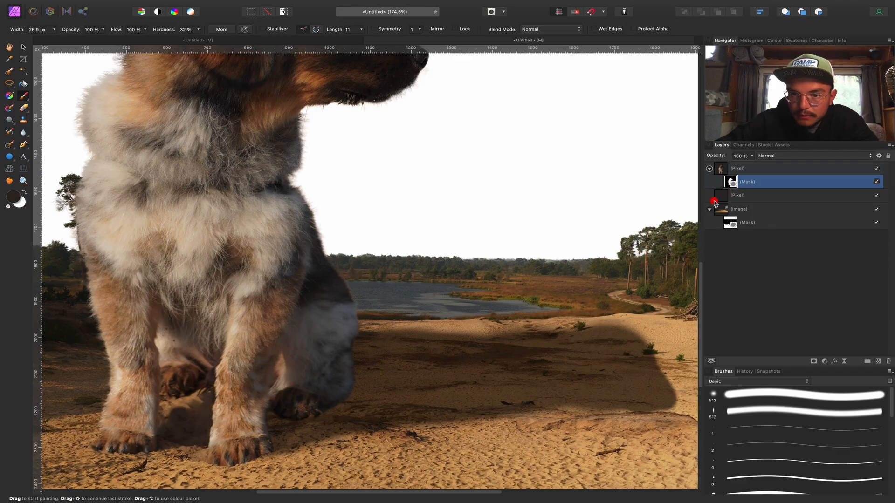
click(715, 200)
key(b)
scroll(551, 362, right, 2)
scroll(552, 362, down, 1)
key(bracketright)
key(bracketright)
key(super+0)
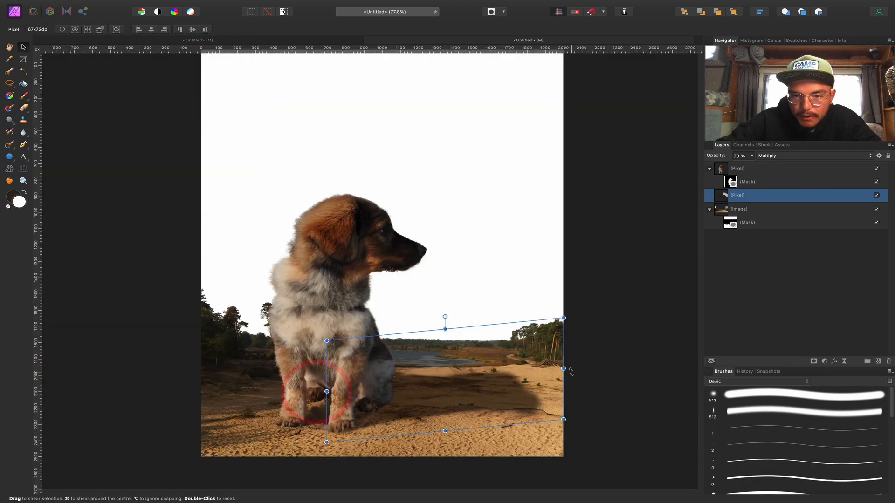
drag(569, 369, 576, 369)
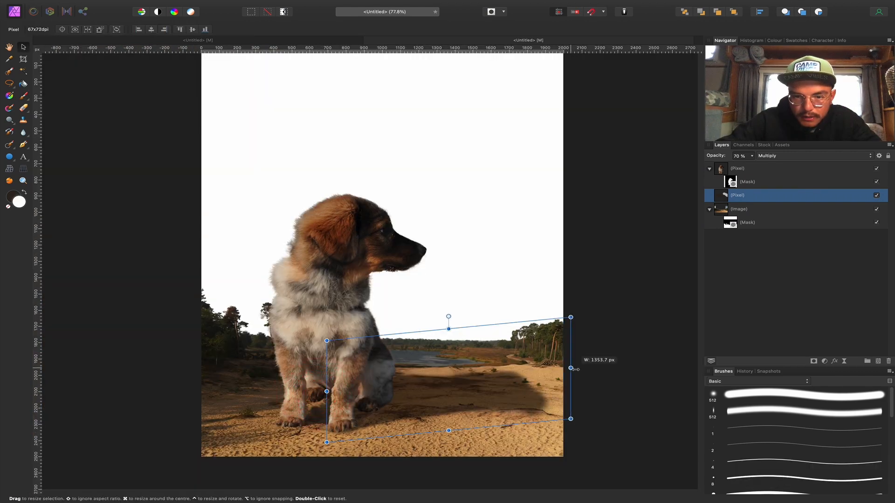
click(789, 284)
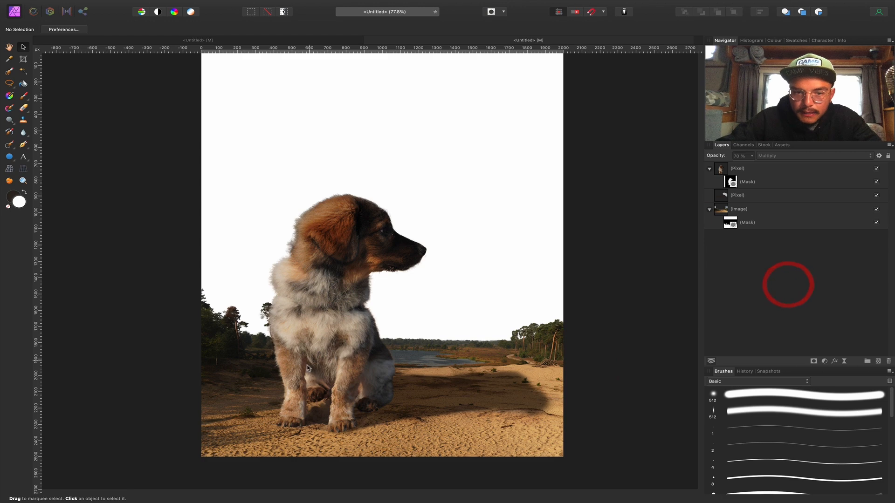
Add a new pixel layer above the cast shadow and rename the cast shadow layer "shadow Buddy".
scroll(357, 392, up, 5)
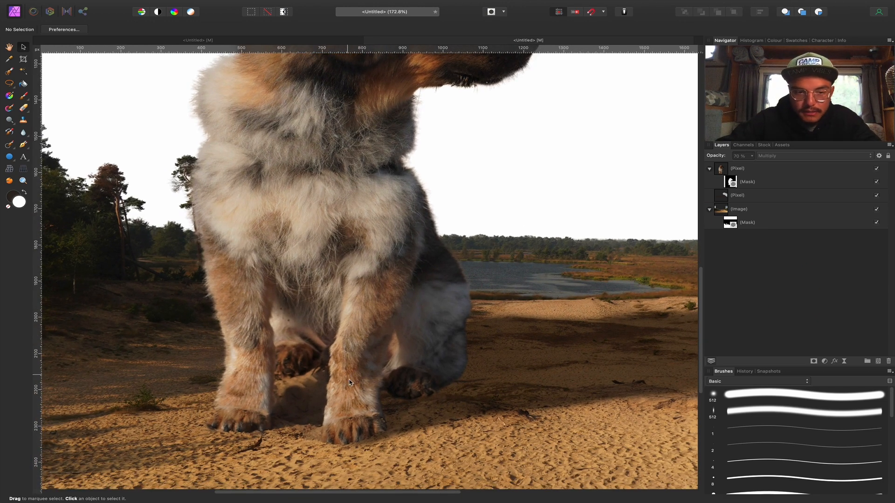
click(794, 201)
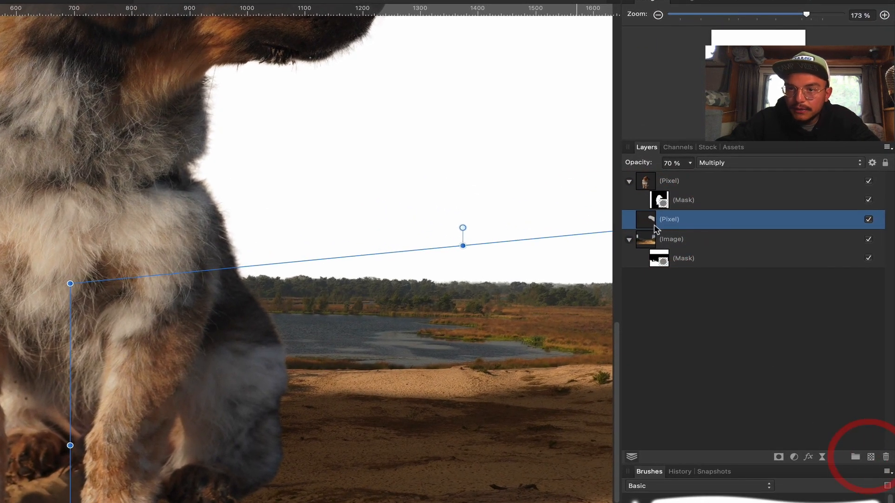
key(super+shift+n)
click(670, 254)
double_click(672, 239)
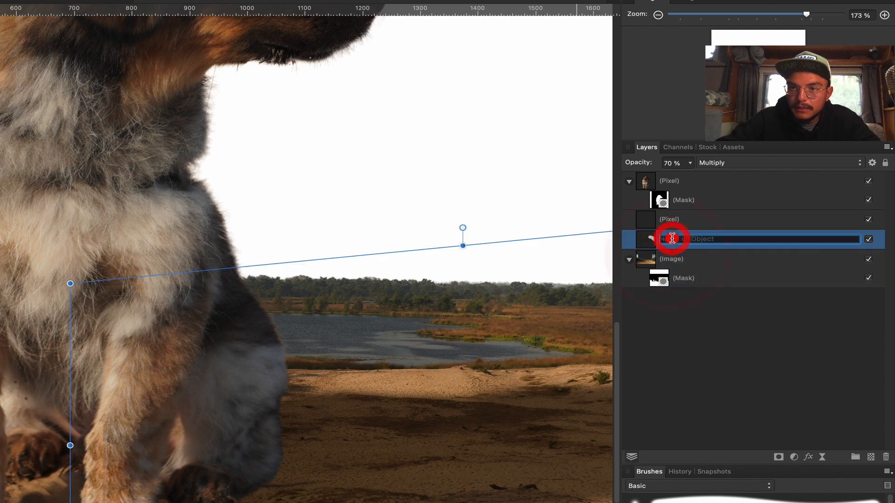
text(shadow Buddy)
key(Return)
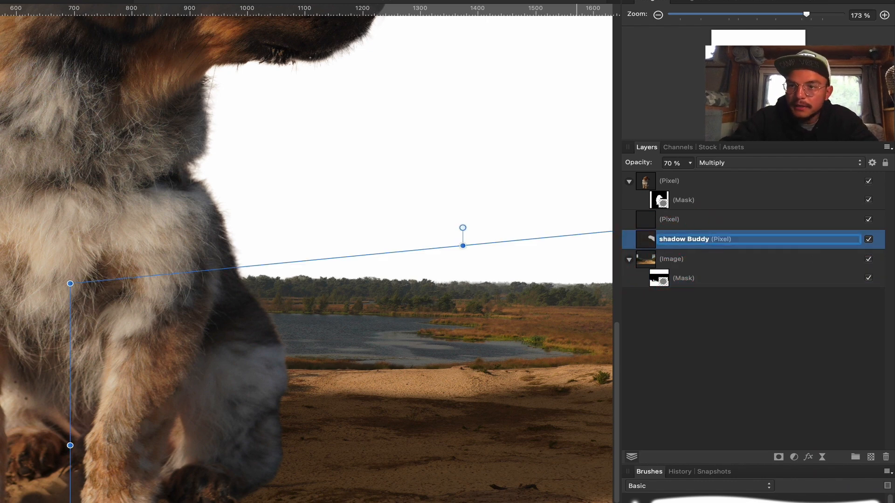
Rename the dog layer "Buddy" and the new empty layer "contact shadow Buddy".
double_click(678, 189)
double_click(680, 180)
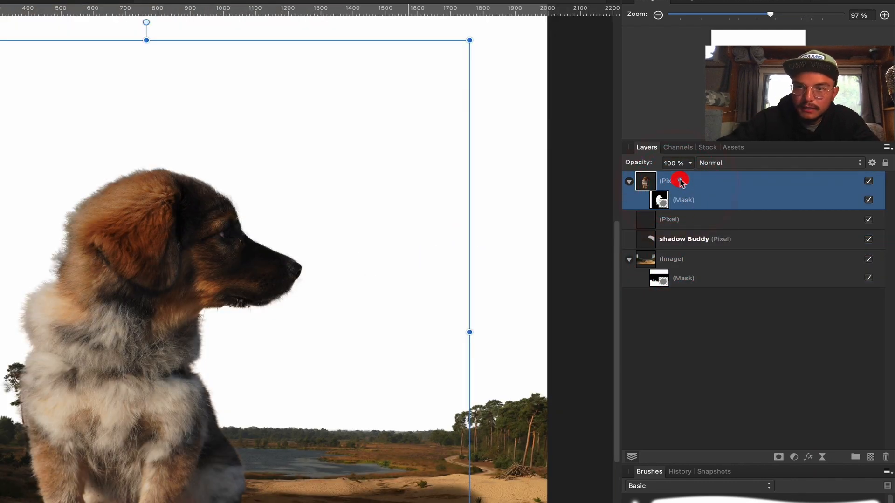
text(Buddy)
key(Return)
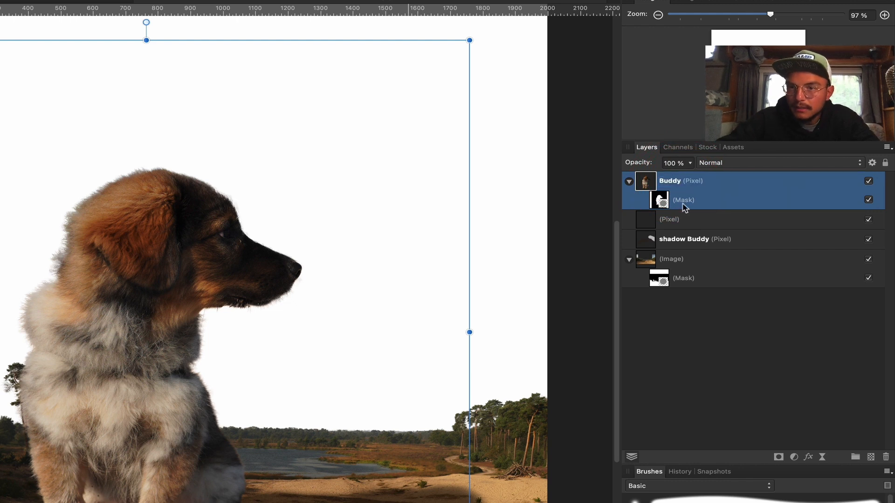
double_click(677, 220)
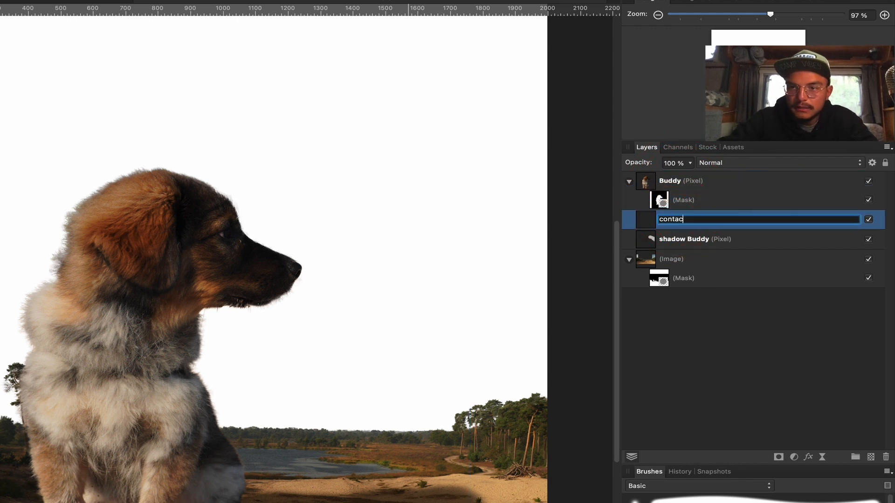
text(contact shadow Buddy)
key(Return)
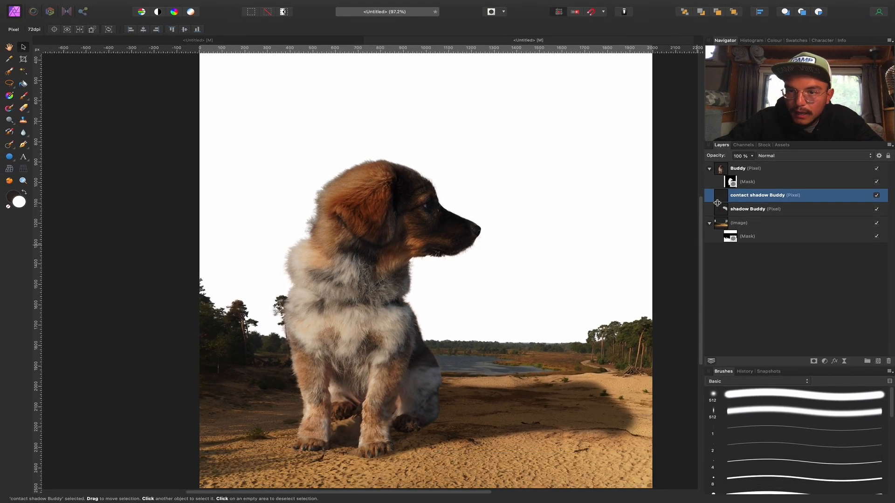
Reduce the paint brush to 148.3 px and sample a dark colour from the small plant on the sand beside the dog.
scroll(422, 448, up, 5)
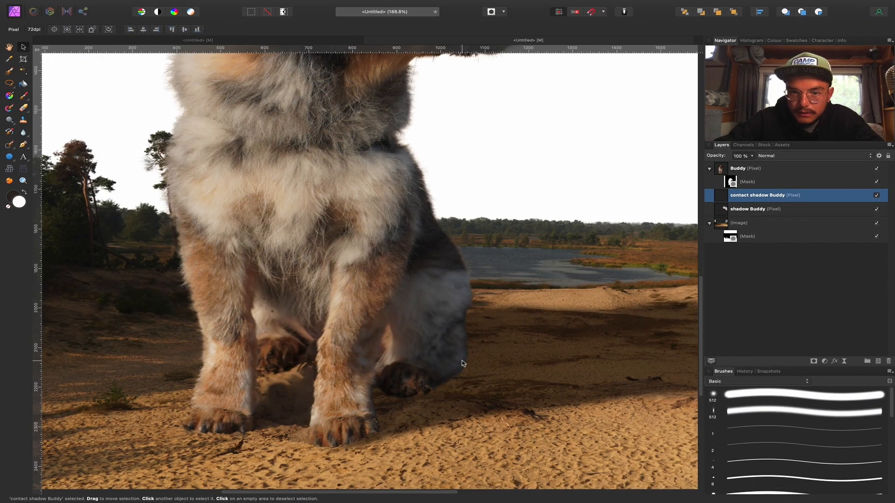
scroll(410, 420, down, 1)
key(b)
key(bracketleft)
key(bracketleft)
key(bracketleft)
key(bracketleft)
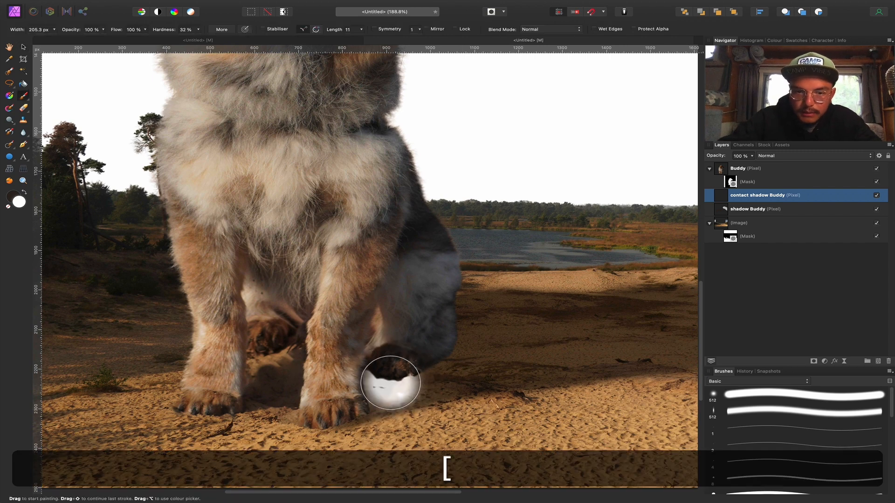
key(alt)
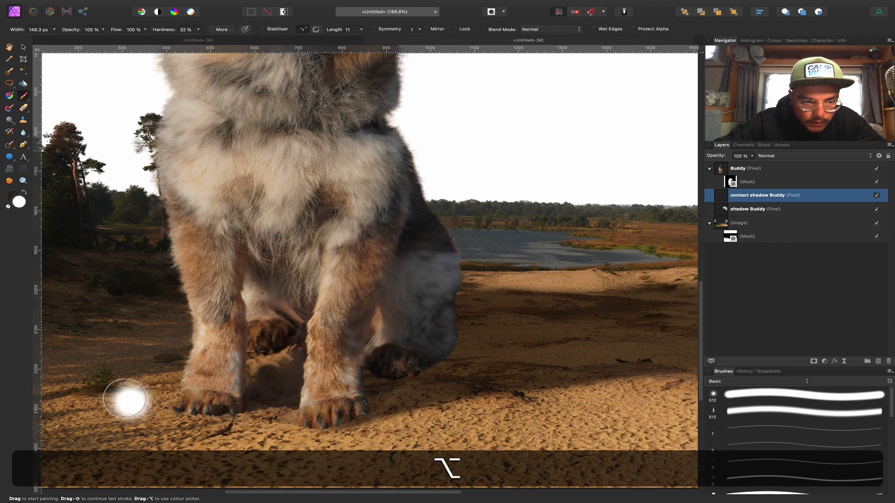
alt+click(109, 387)
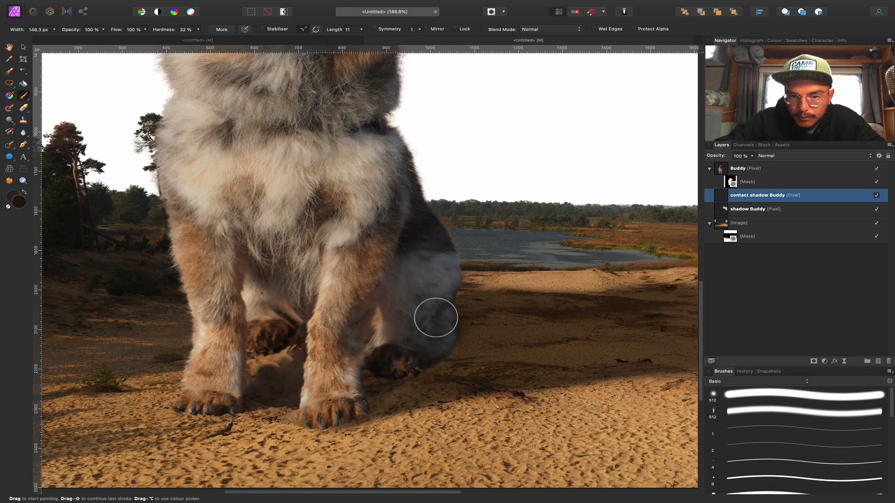
Paint dark contact shadows on the contact shadow Buddy layer around the dog's hind leg and paws, varying the brush size.
key(bracketleft)
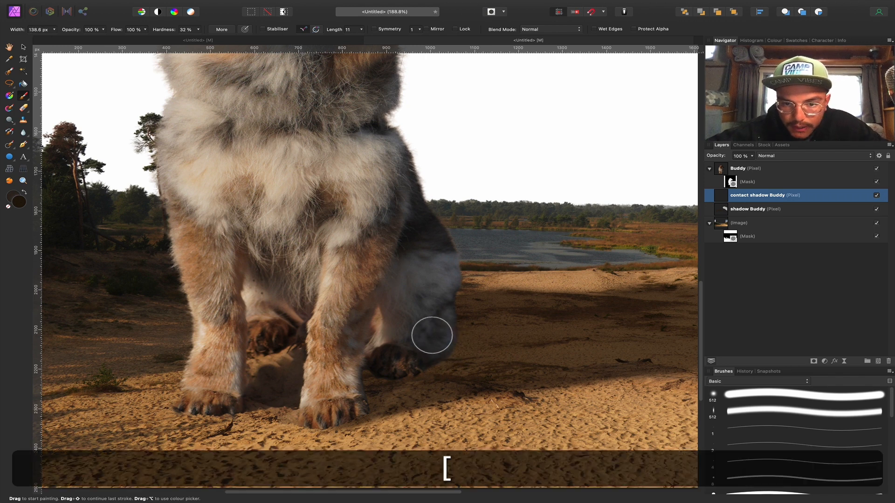
drag(432, 335, 432, 341)
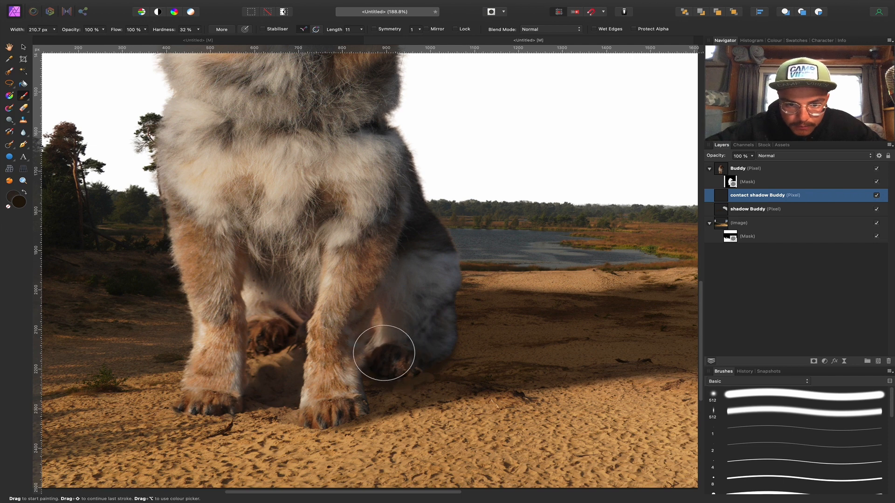
key(bracketleft)
drag(357, 405, 351, 386)
key(bracketright)
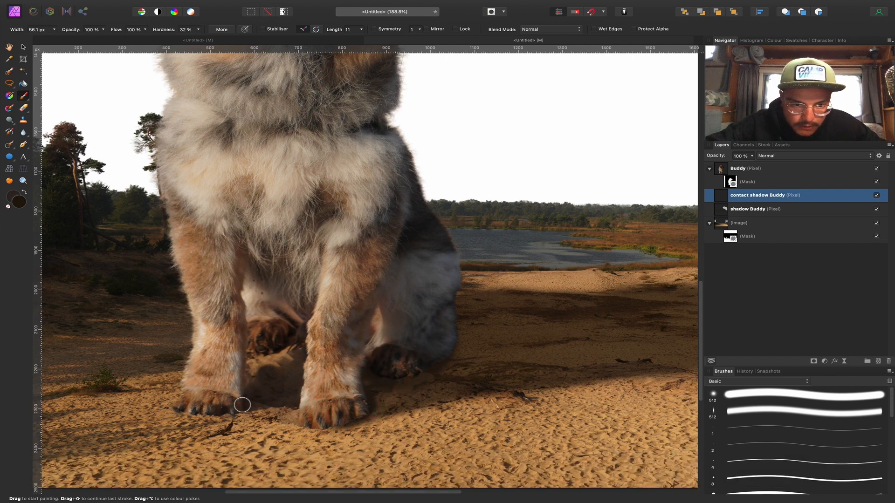
mouse_move(259, 399)
mouse_down()
mouse_move(299, 383)
mouse_move(279, 384)
mouse_up()
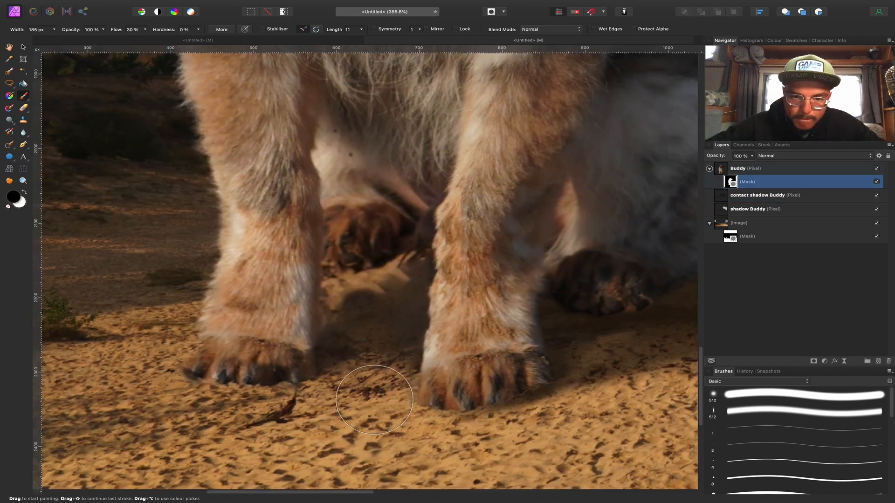
key(super+0)
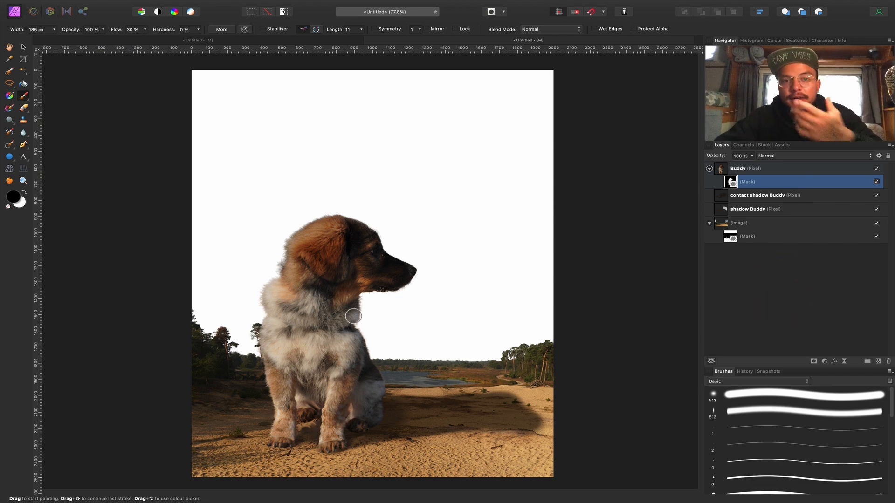
scroll(303, 261, up, 5)
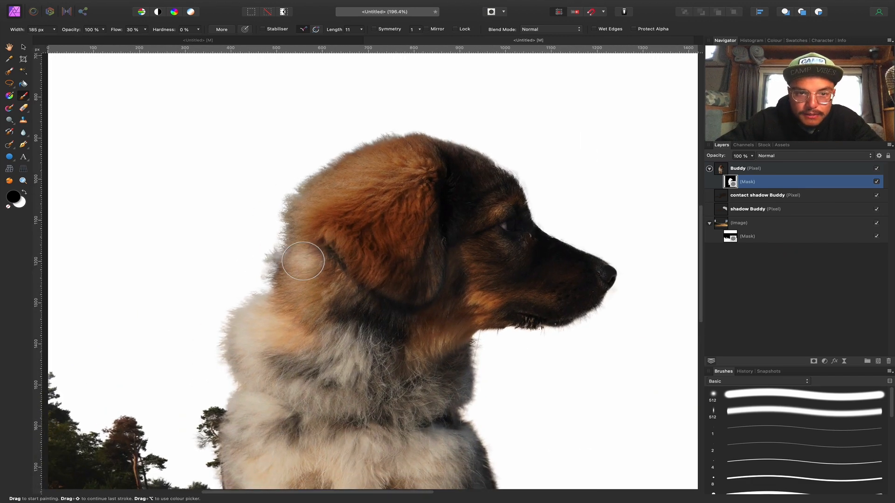
key(super+0)
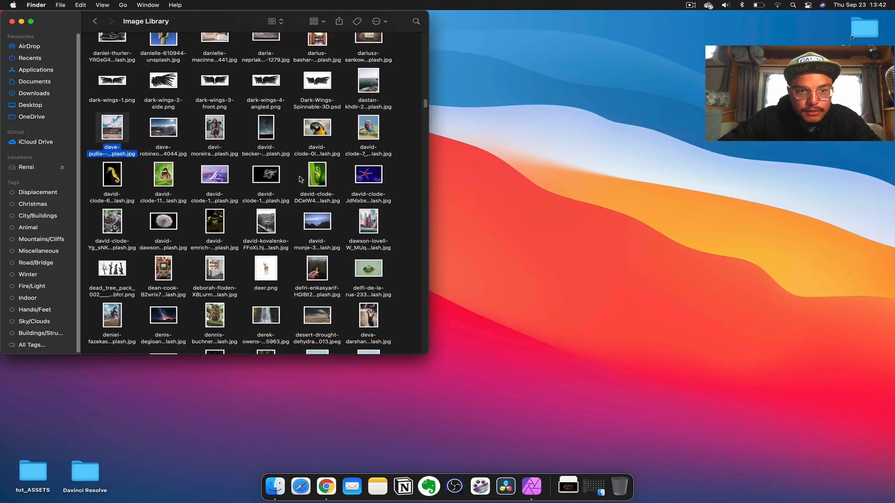
Browse the image library in Finder, filter it by the Sky/Clouds tag and preview sky photos starting with 20160710_181550.jpg.
scroll(284, 280, down, 10)
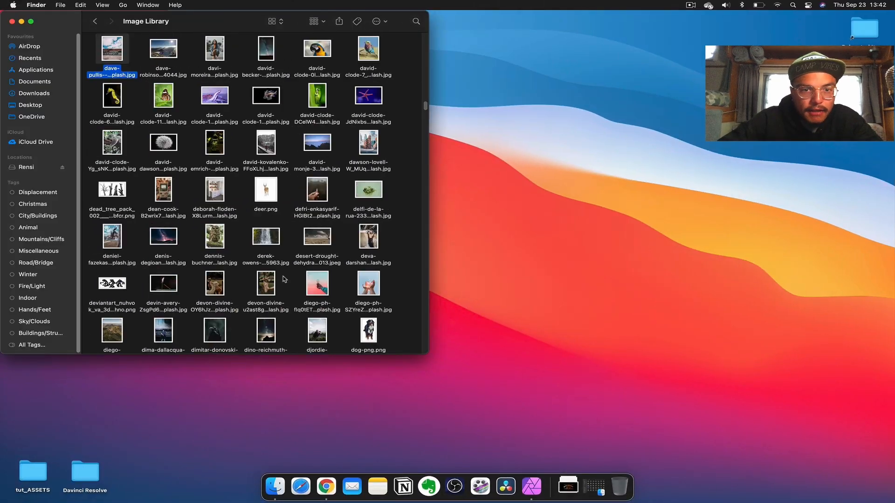
scroll(284, 278, down, 5)
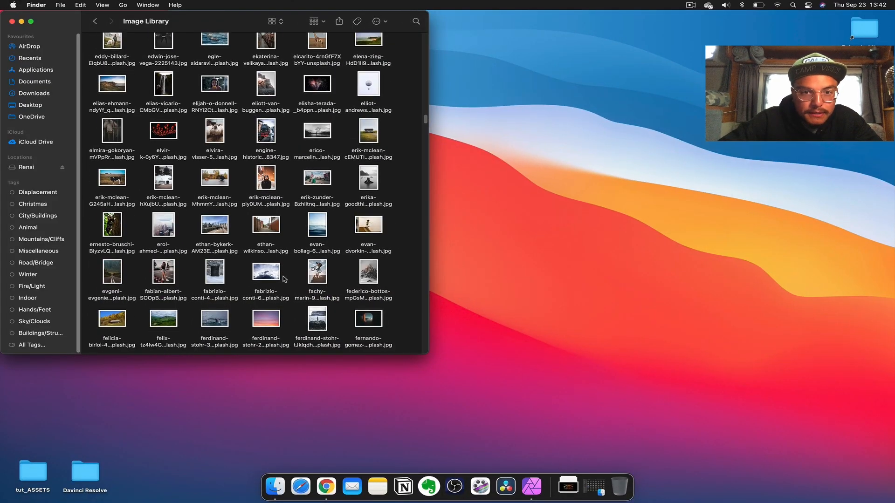
scroll(171, 312, down, 7)
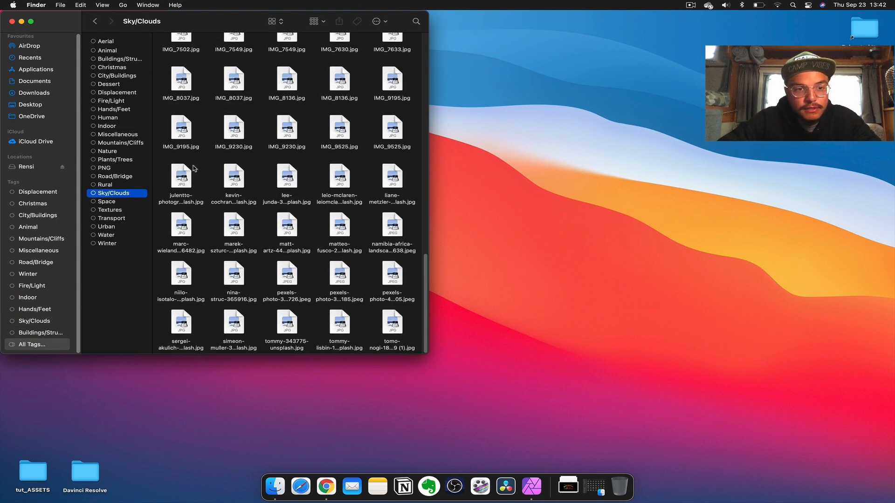
click(183, 176)
scroll(289, 153, up, 10)
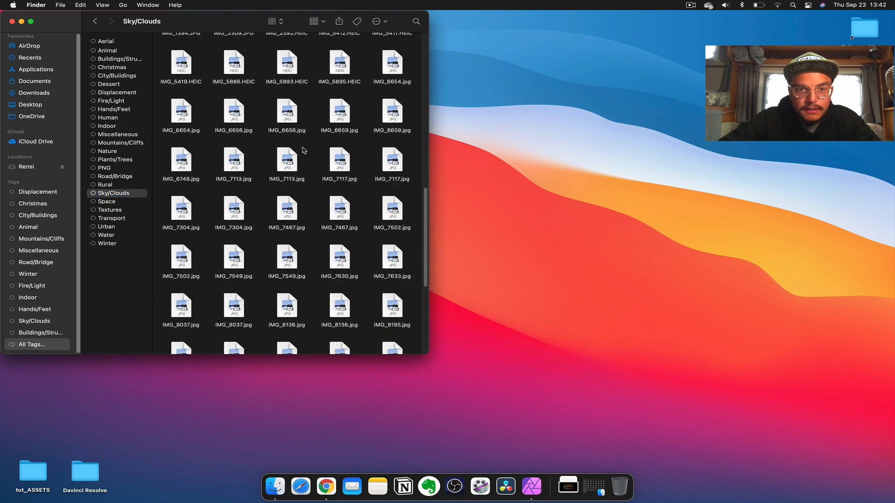
click(183, 45)
key(space)
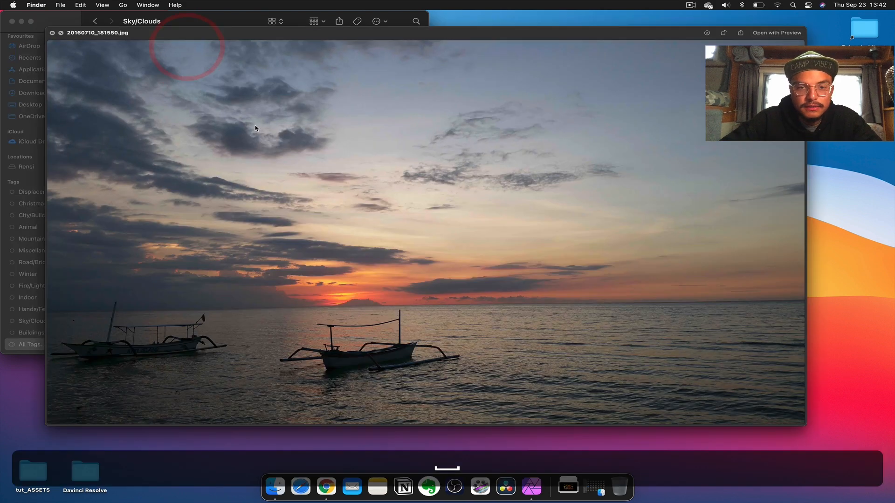
key(Right)
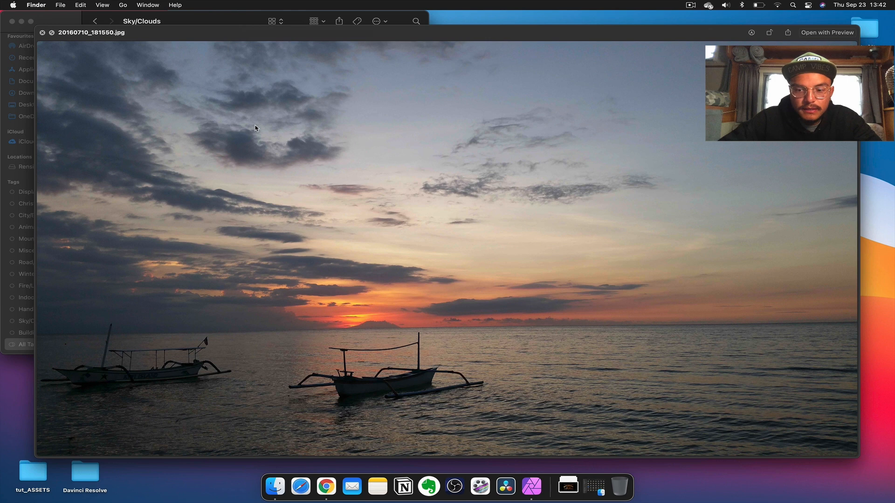
key(Right)
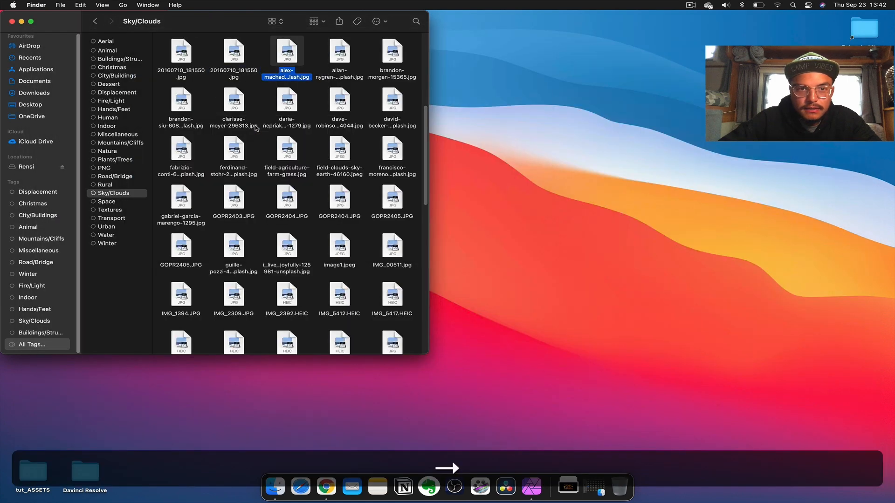
key(space)
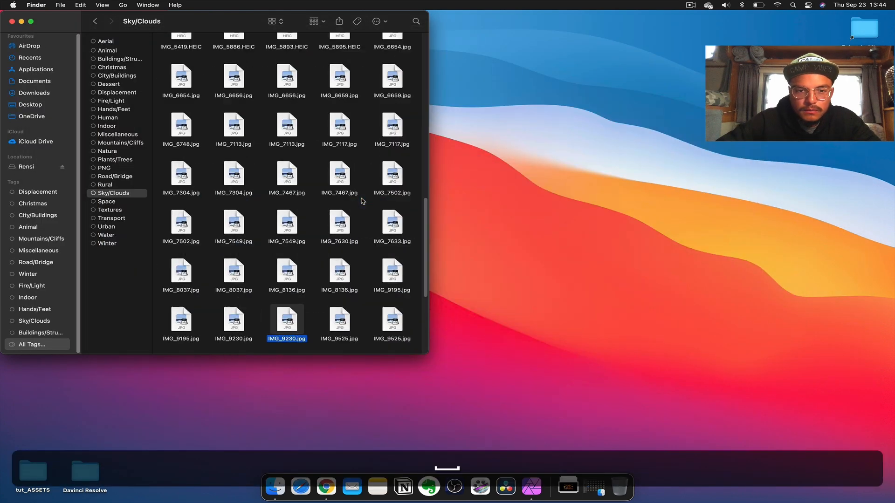
Preview and copy IMG_9230.jpg, then switch back to Affinity Photo and paste it into the composite.
key(space)
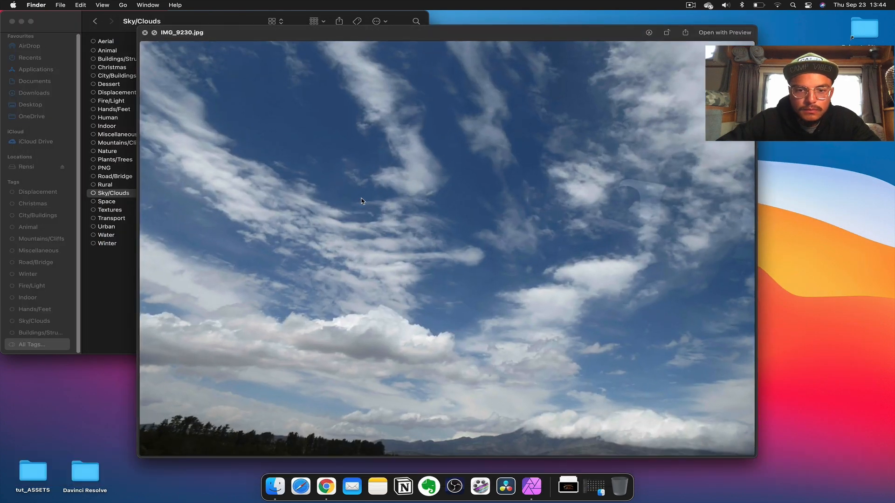
key(space)
key(cmd+c)
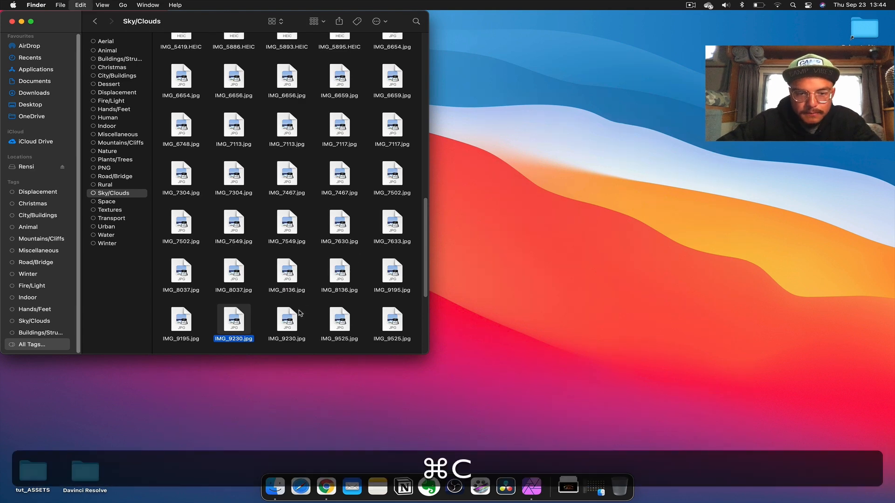
key(ctrl+Right)
click(777, 272)
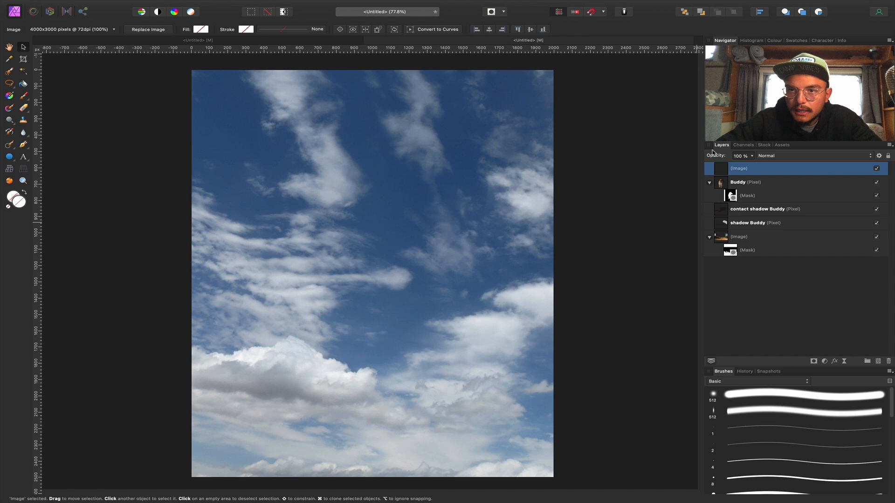
Move the pasted sky image layer to the very bottom of the layer stack, beneath the landscape image.
double_click(722, 183)
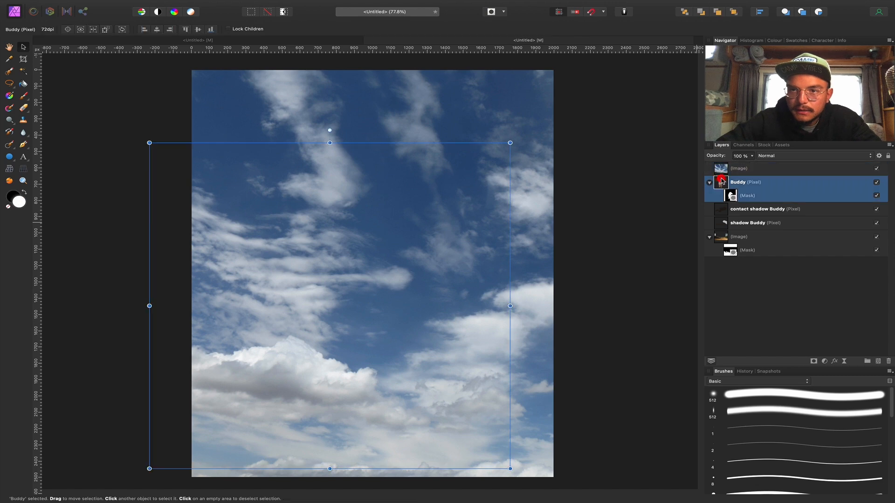
double_click(724, 168)
key(v)
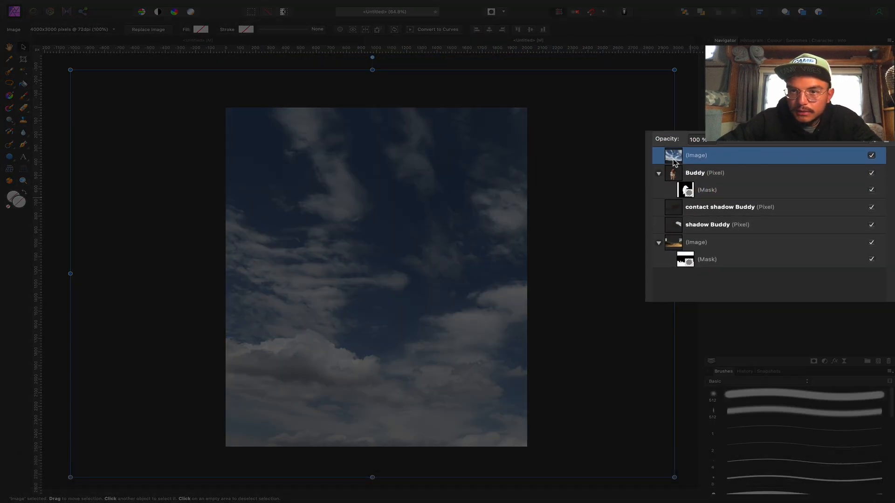
drag(721, 171, 724, 255)
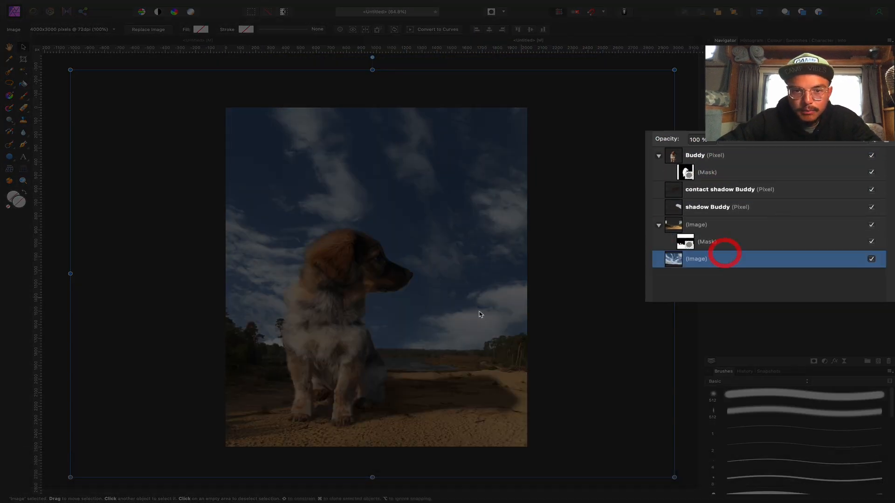
Scale down the sky image and reposition it so its clouds and mountains sit behind the dog and the horizon.
drag(674, 477, 582, 415)
drag(523, 410, 519, 407)
click(771, 274)
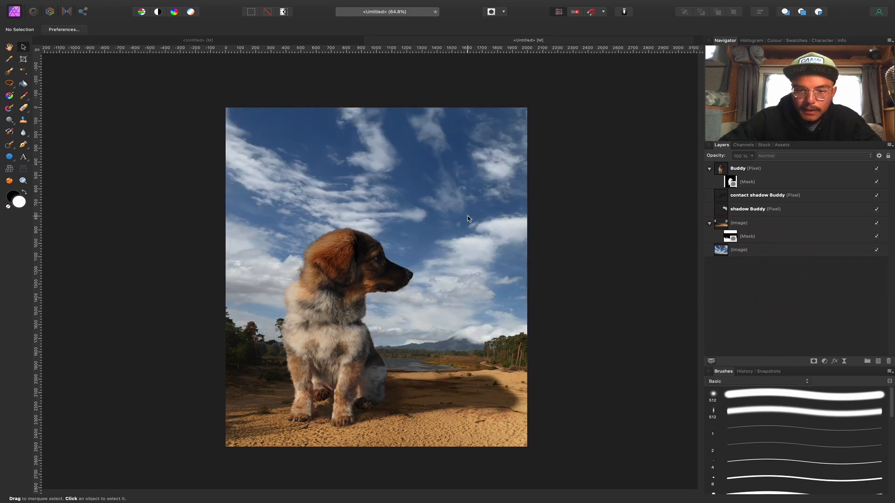
key(super+0)
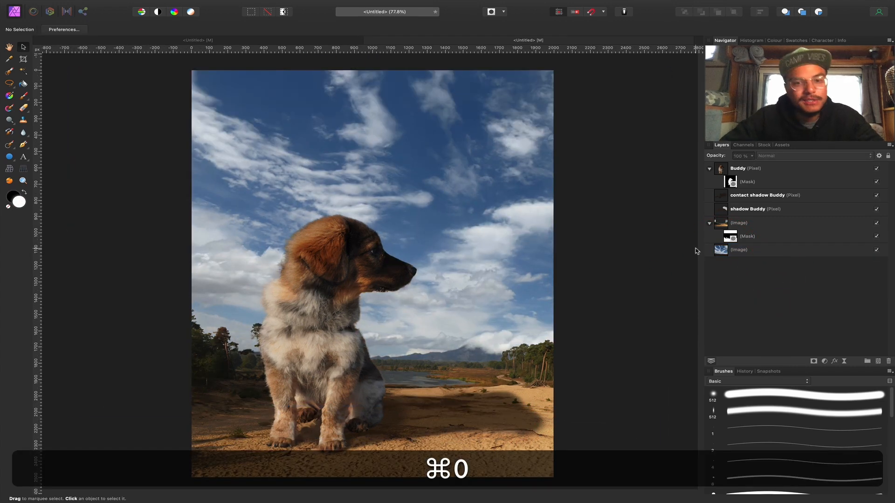
Add a Vibrance adjustment above the sky image with vibrance at -42%.
click(764, 250)
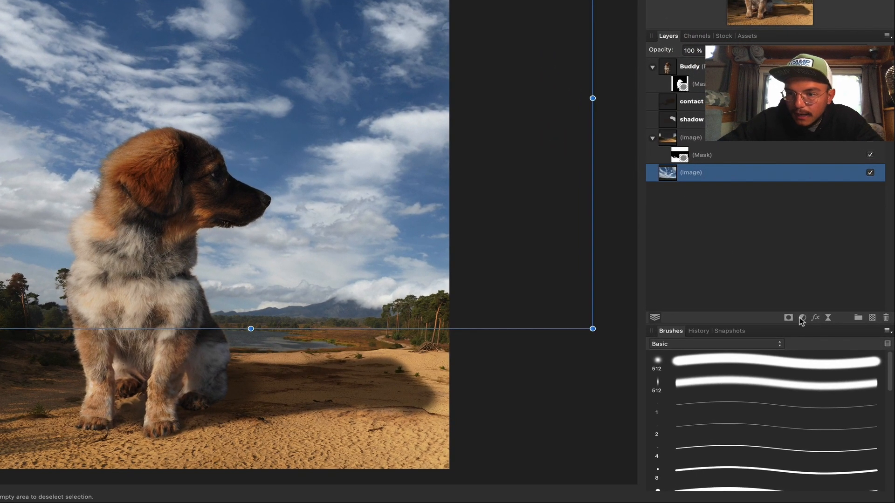
click(825, 361)
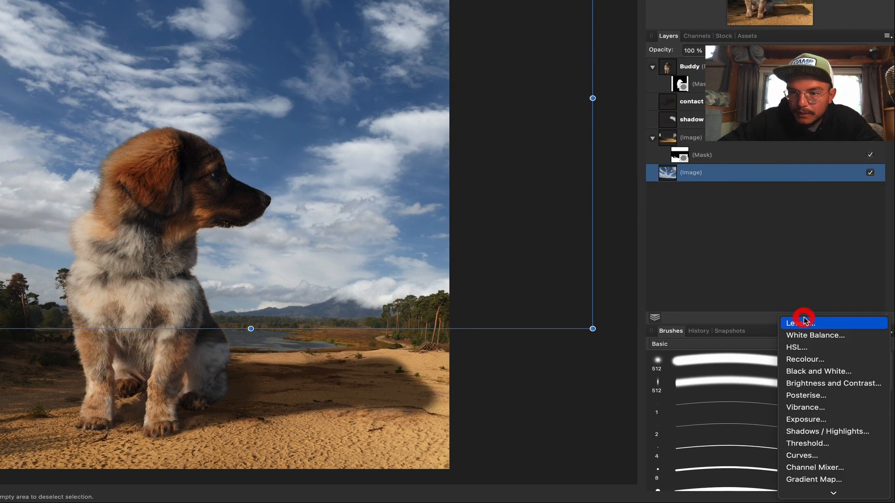
click(810, 408)
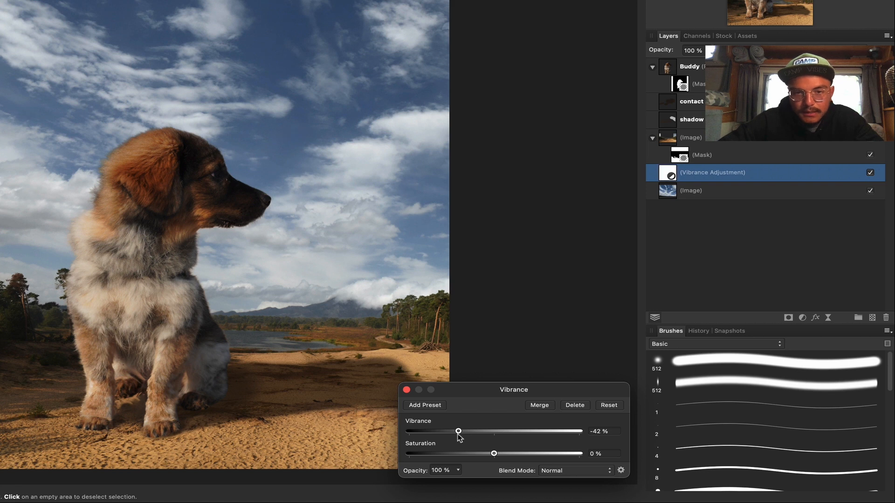
click(407, 390)
click(726, 246)
Add a White Balance adjustment of -57% nested inside the landscape image layer so it affects only the landscape.
click(721, 155)
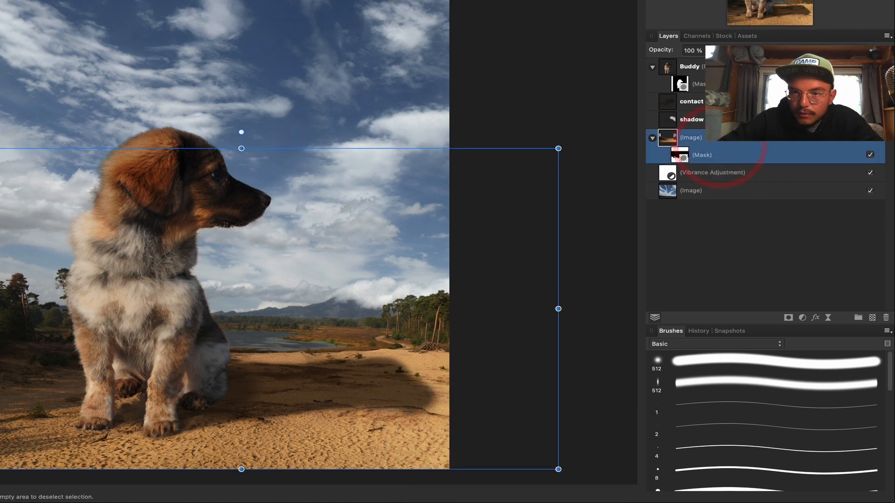
click(804, 320)
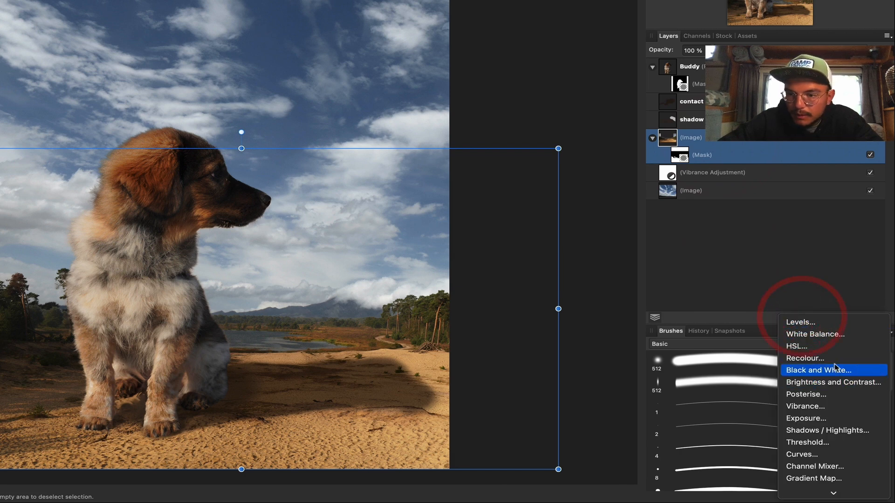
click(839, 335)
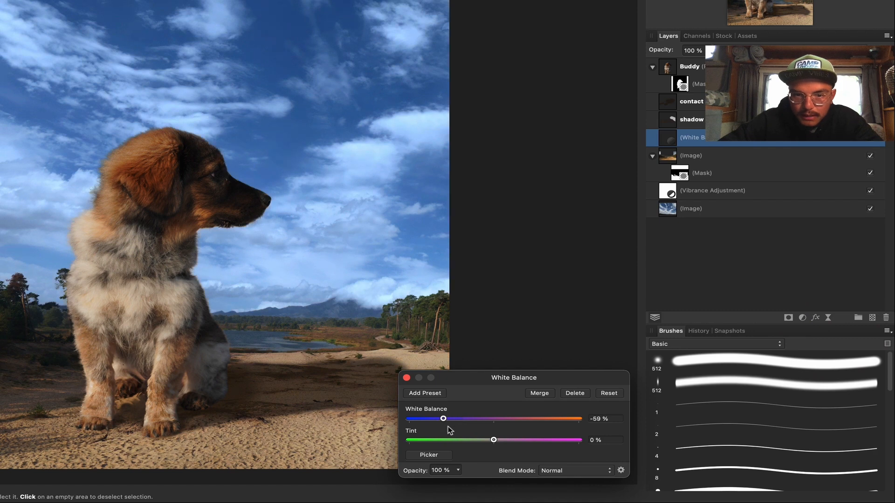
drag(671, 146, 720, 171)
drag(457, 420, 439, 421)
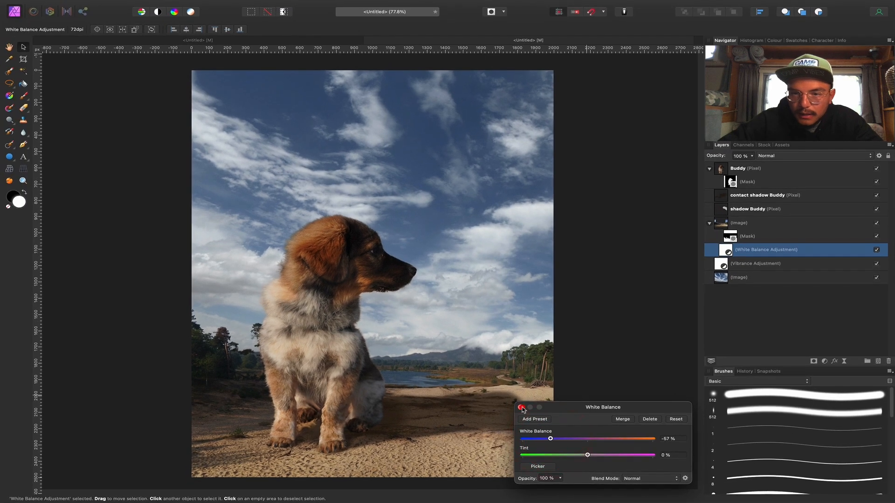
click(407, 378)
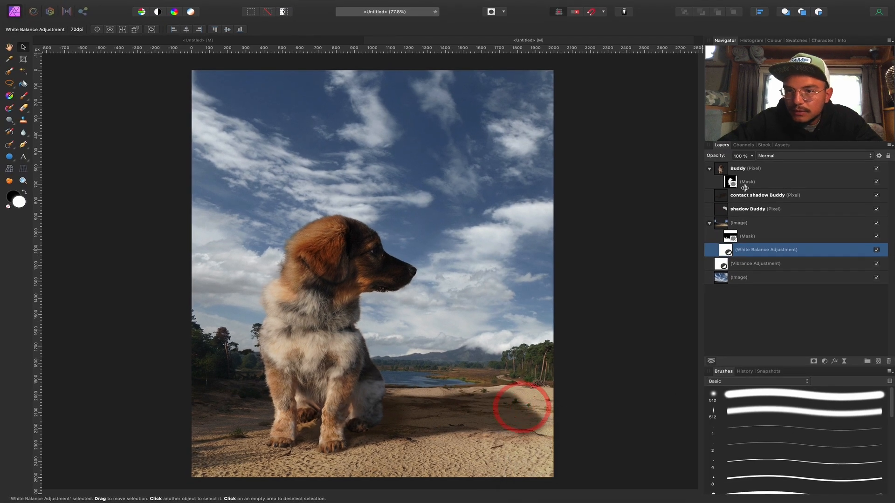
Add a White Balance adjustment of -28% nested inside the Buddy layer so it cools only the dog.
click(716, 180)
click(825, 361)
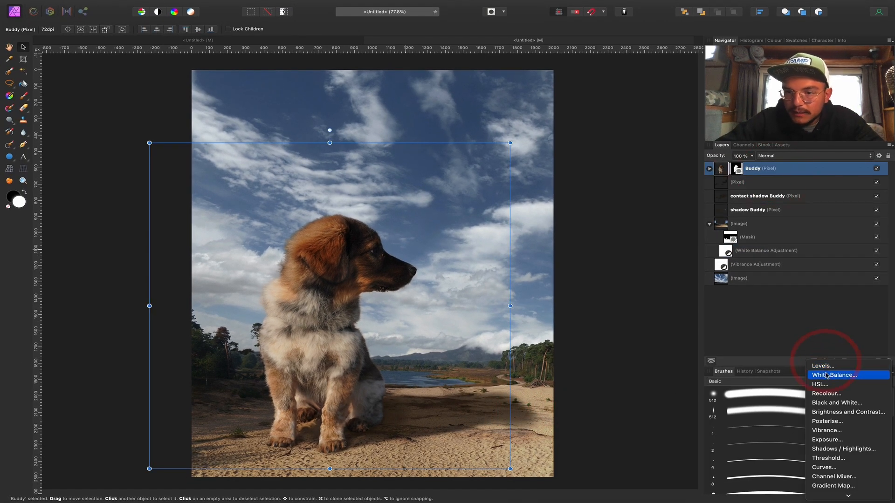
click(828, 373)
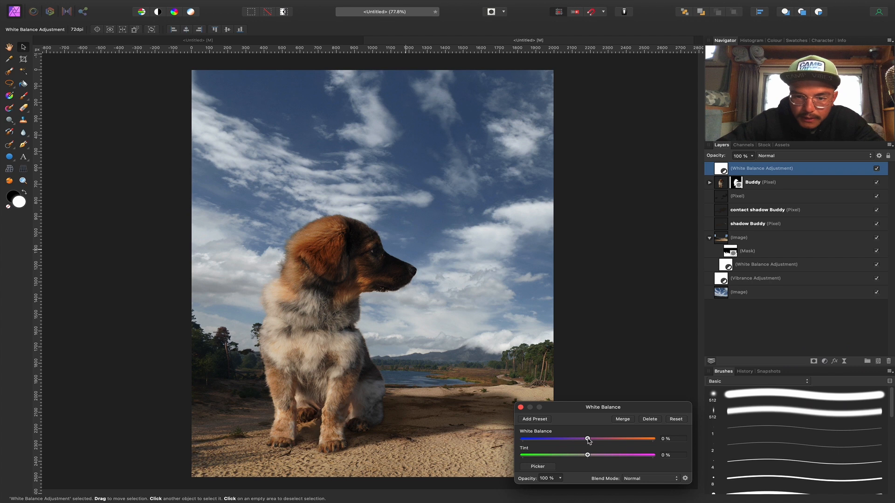
drag(779, 164, 766, 188)
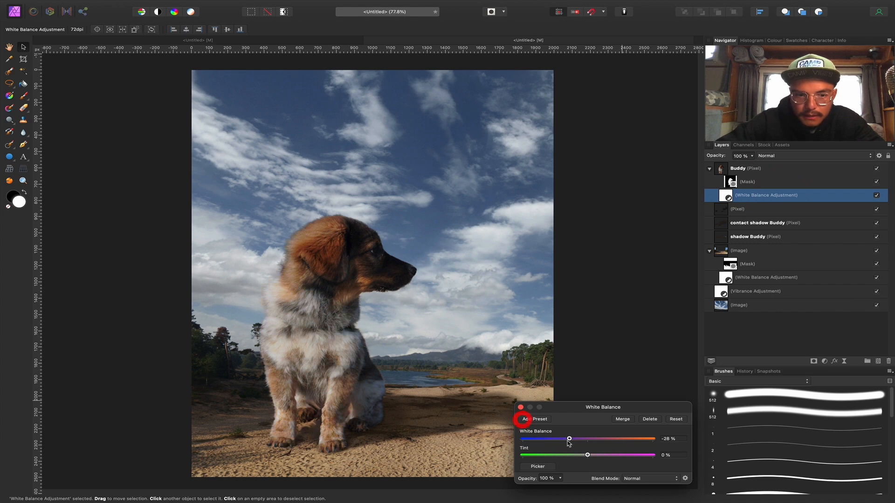
click(521, 407)
Group the unnamed pixel, contact shadow Buddy and shadow Buddy layers, name the group "shadows", and toggle its visibility to compare.
click(755, 208)
shift+click(807, 237)
key(super+shift+g)
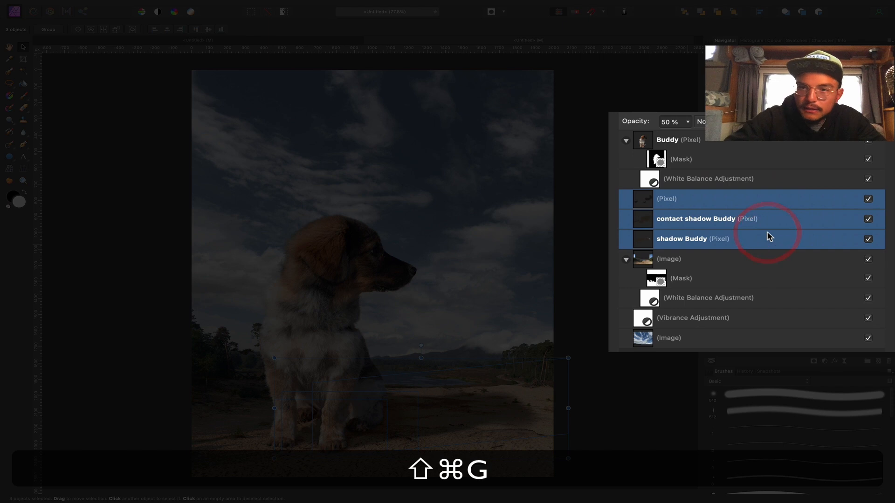
double_click(676, 199)
text(shadows)
key(Return)
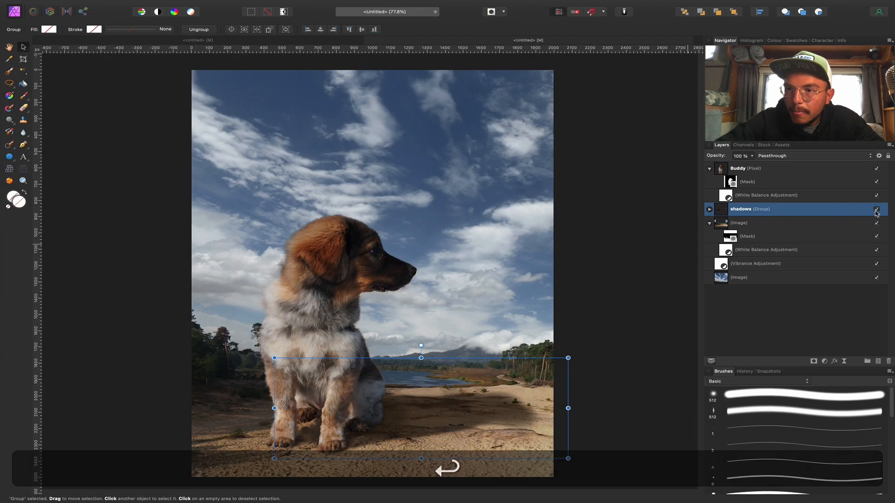
click(874, 210)
click(874, 209)
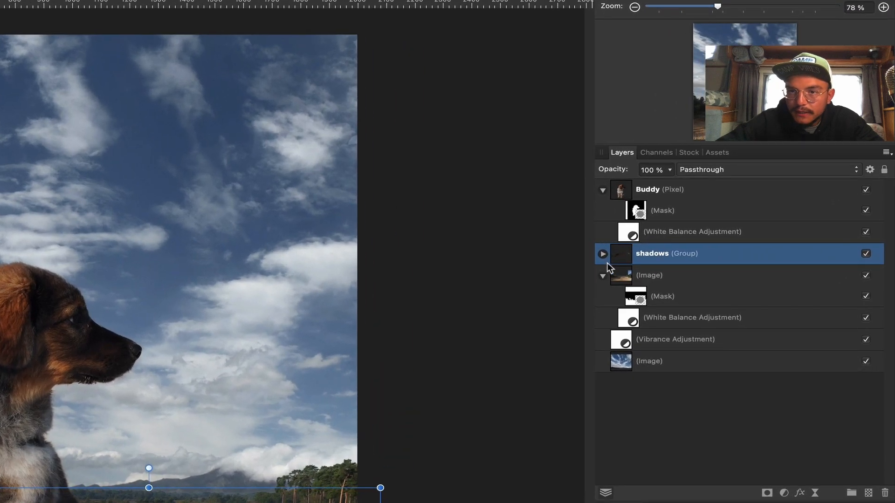
Add a mask to the shadows group and fade the far end of the dog's cast shadow with a large soft black brush.
click(709, 209)
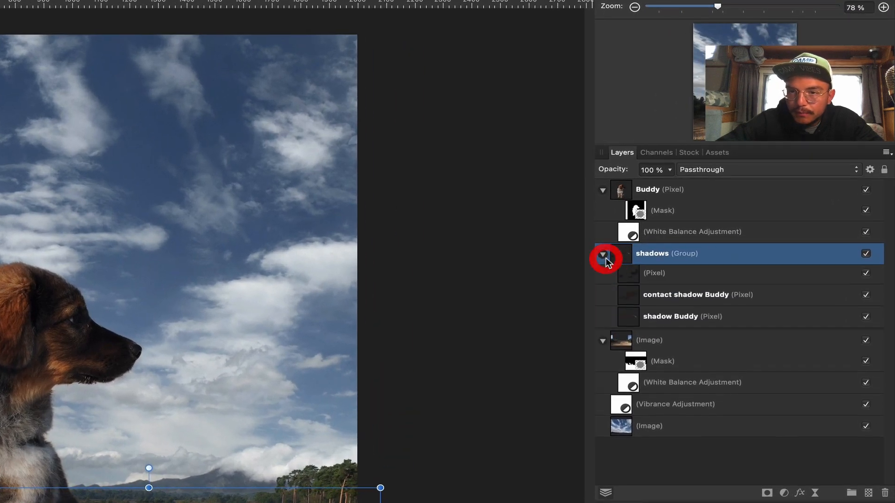
click(767, 492)
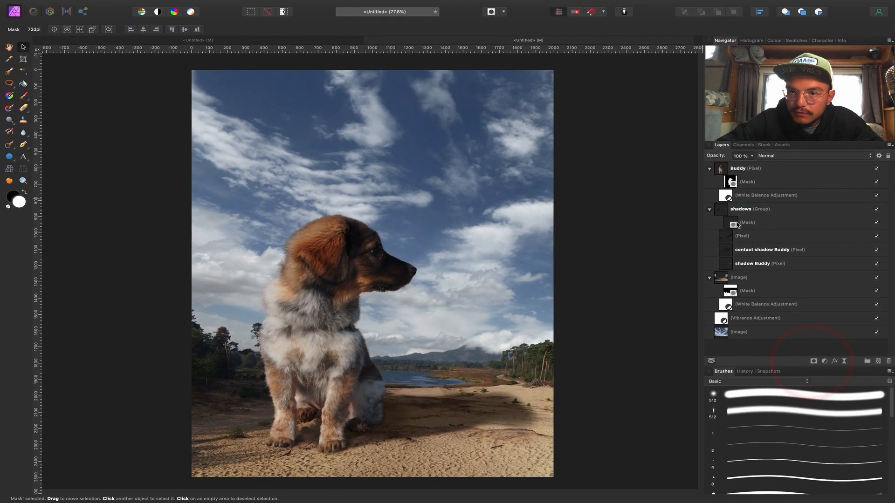
scroll(469, 422, up, 3)
click(749, 392)
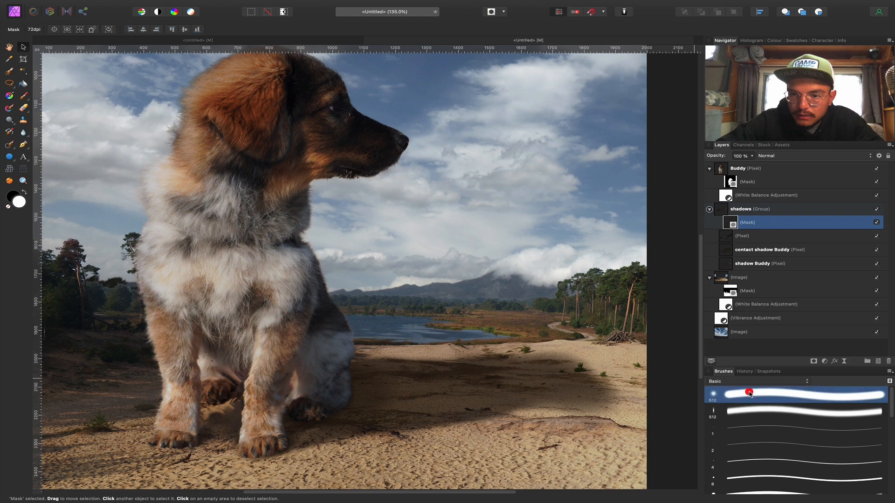
key(b)
key(])
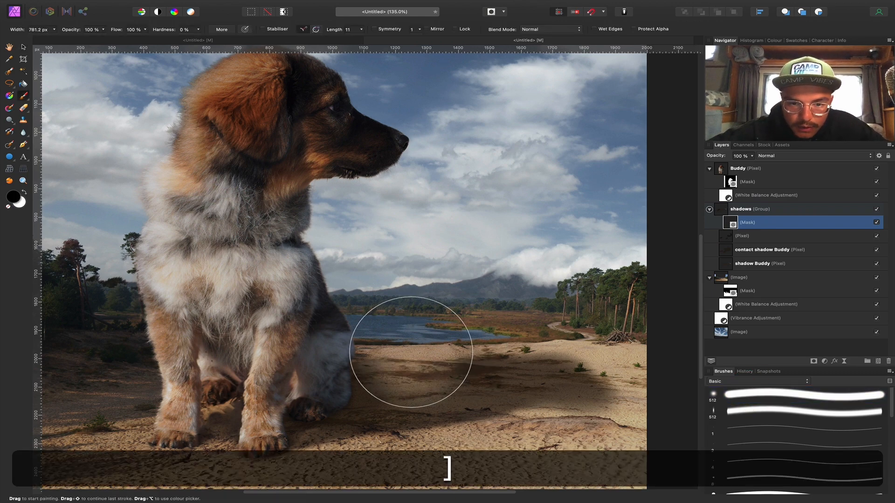
key([)
key(])
key(])
key([)
drag(556, 259, 673, 328)
drag(682, 396, 601, 302)
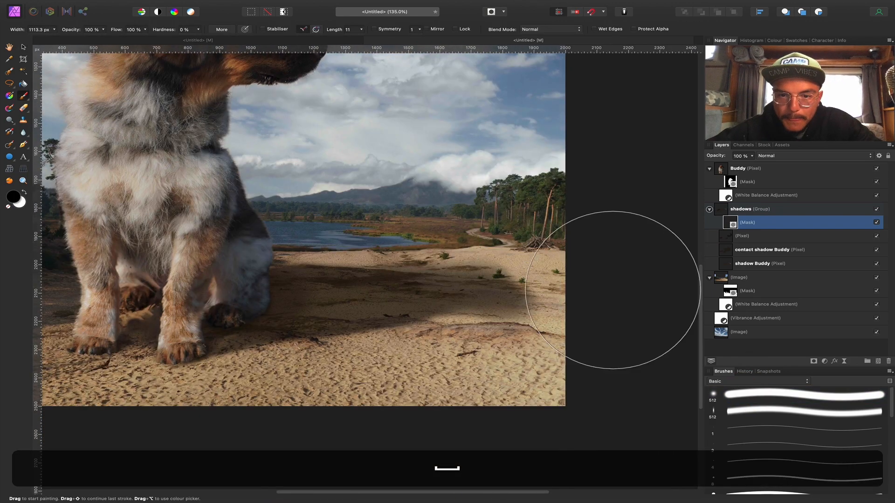
mouse_move(479, 455)
mouse_down()
mouse_move(446, 408)
mouse_move(444, 365)
mouse_up()
key(super+0)
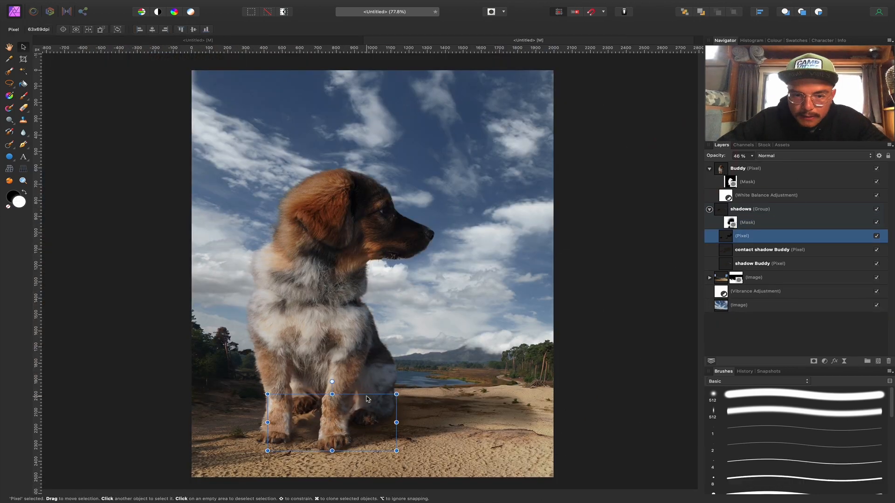
Paint extra soft black shadow beside the dog's front paw on the unnamed pixel layer in the shadows group.
scroll(333, 450, up, 5)
key(b)
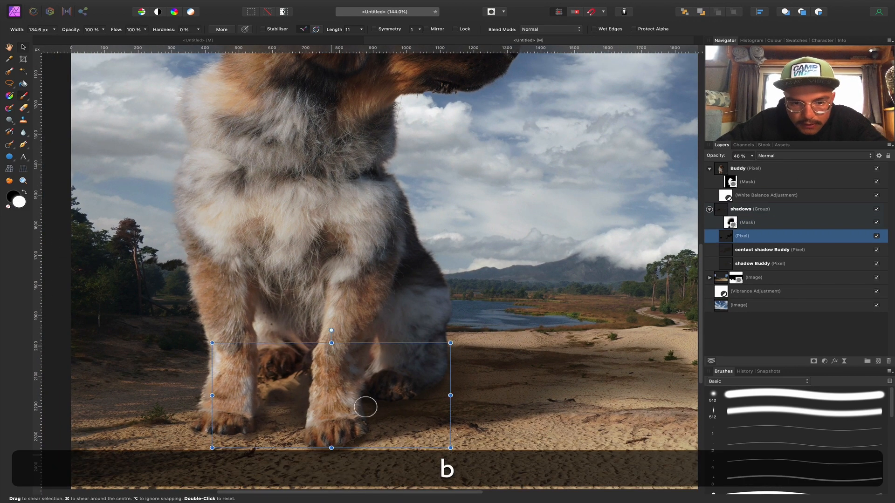
key(])
key(])
key(])
key(])
click(371, 407)
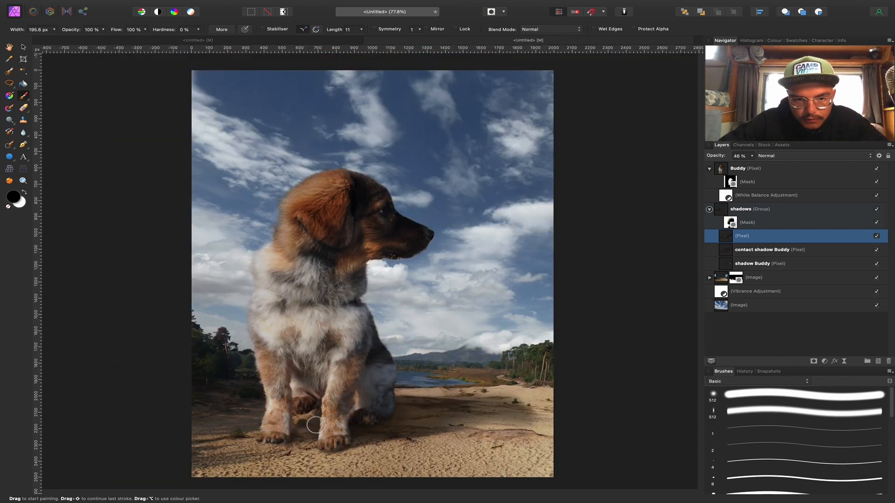
Try to erase the leftover sand patch between the dog's front legs on the unnamed shadow layer.
scroll(290, 425, up, 5)
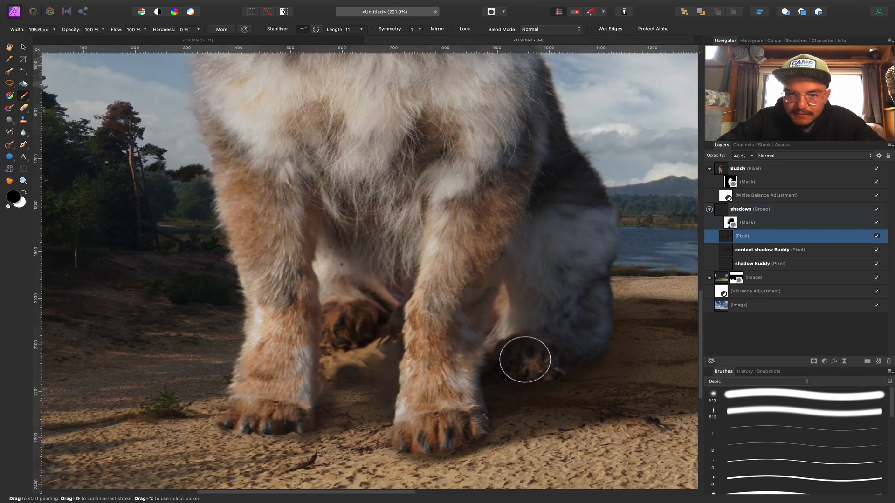
key(e)
drag(349, 383, 364, 359)
Hide the leftover sand patch between the dog's front legs by painting black on the Buddy mask with a small soft brush.
click(732, 182)
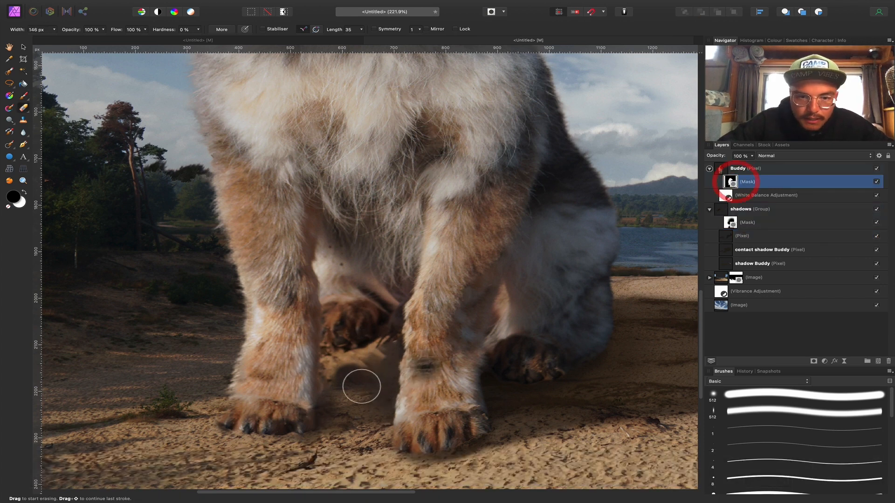
key(b)
key(bracketleft)
key(bracketleft)
key(bracketleft)
key(bracketleft)
key(bracketleft)
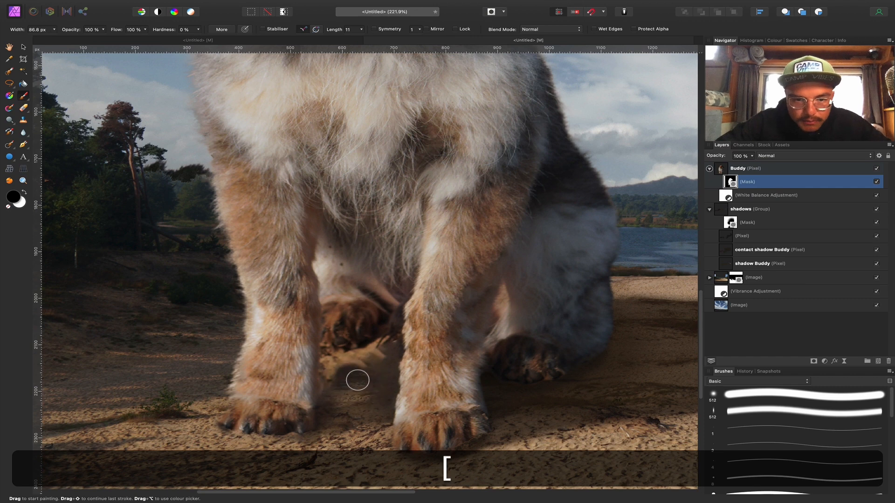
mouse_move(347, 368)
mouse_down()
mouse_move(336, 372)
mouse_move(342, 427)
mouse_move(349, 372)
mouse_move(374, 359)
mouse_up()
key(bracketleft)
key(bracketleft)
key(bracketleft)
key(bracketright)
drag(338, 376, 338, 379)
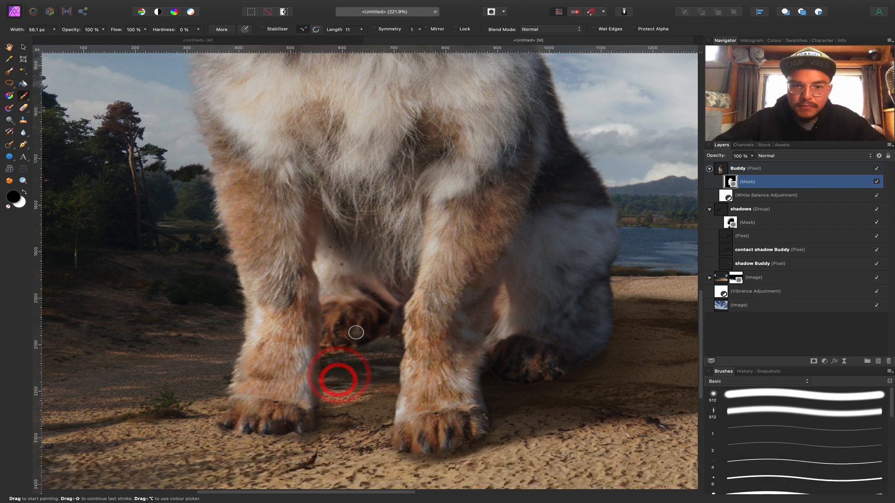
key(super+0)
key(super+0)
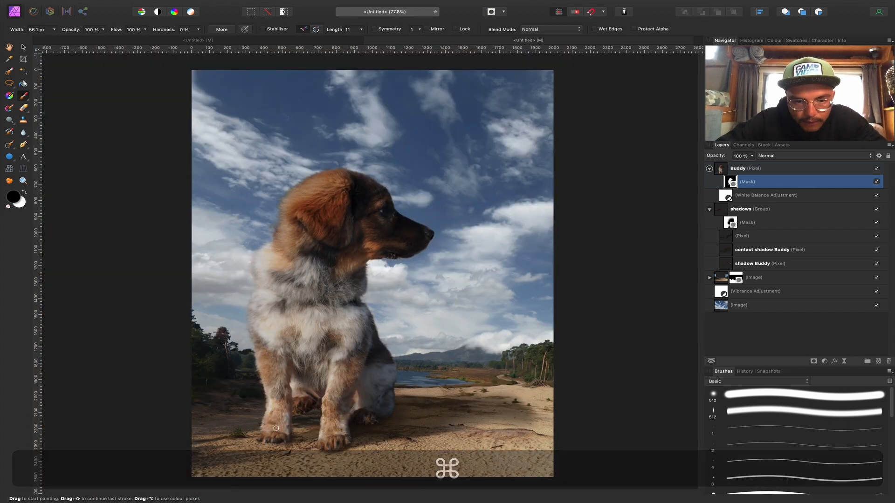
Deepen the soft shadow beneath the hind paw between the front legs on the unnamed pixel layer in the shadows group.
scroll(308, 412, up, 5)
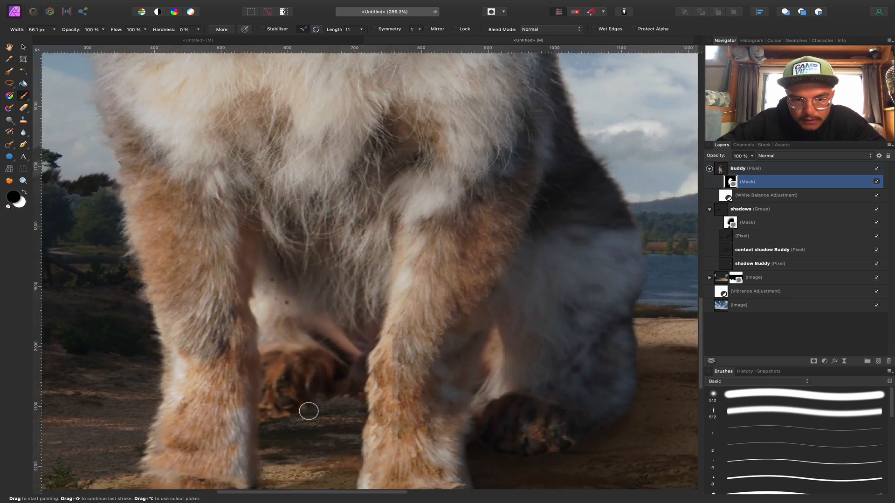
click(752, 236)
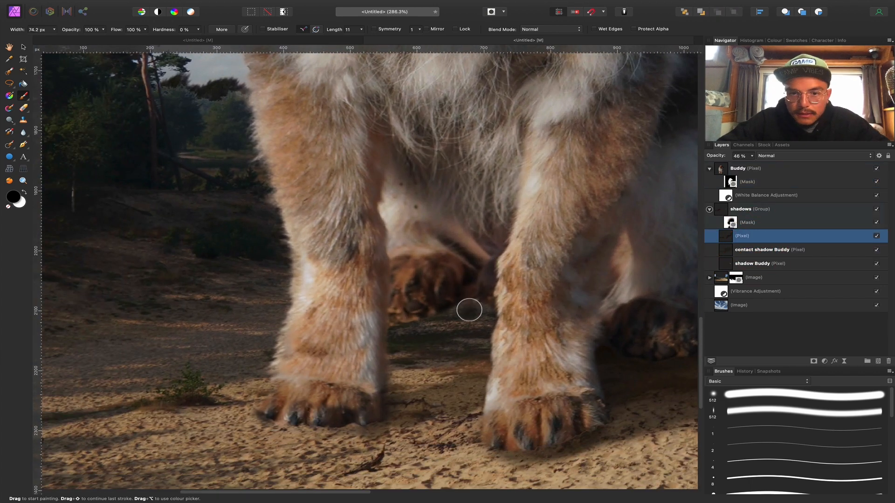
key(bracketleft)
key(bracketright)
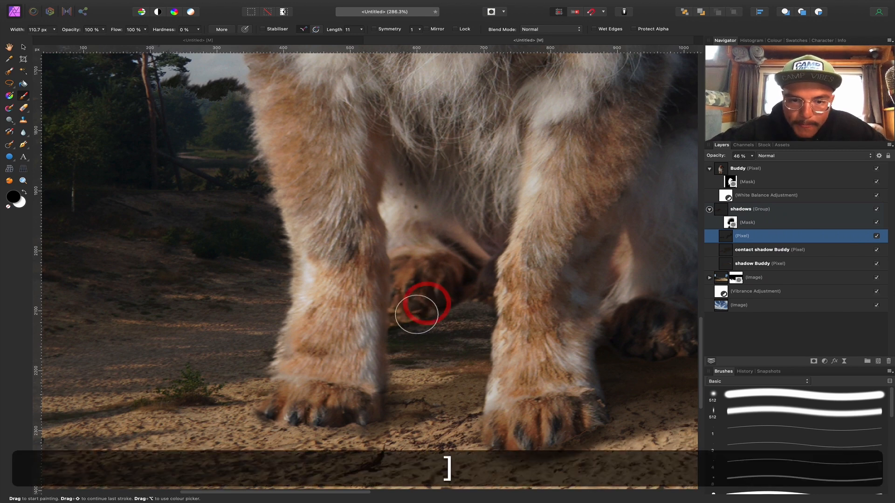
key(bracketright)
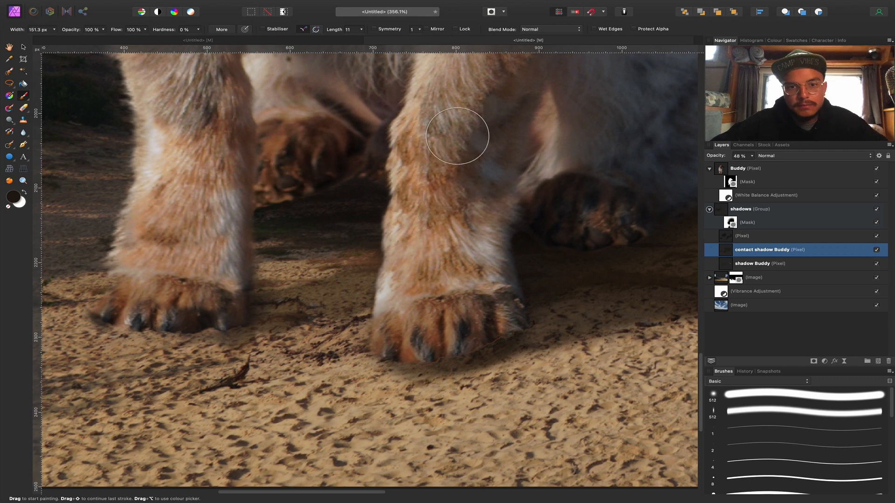
key(super+0)
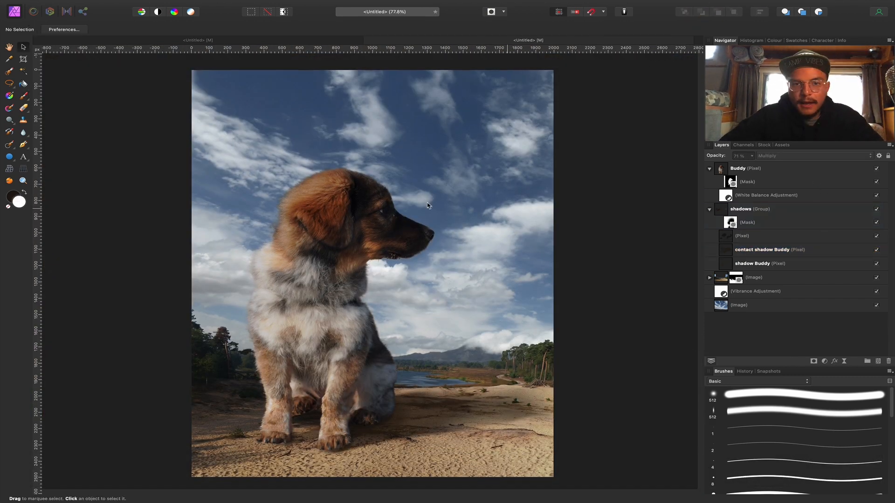
key(super+c)
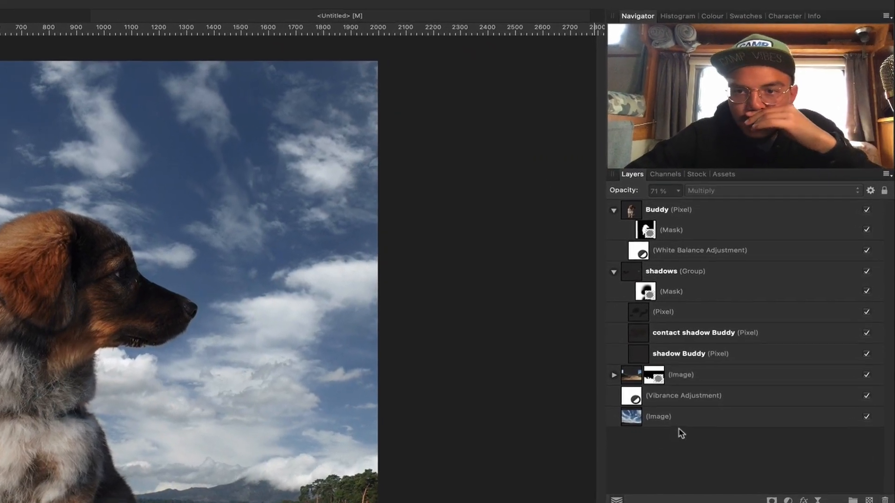
Add a Levels adjustment directly above the sky image with an output black level of 26%.
click(729, 357)
key(super+l)
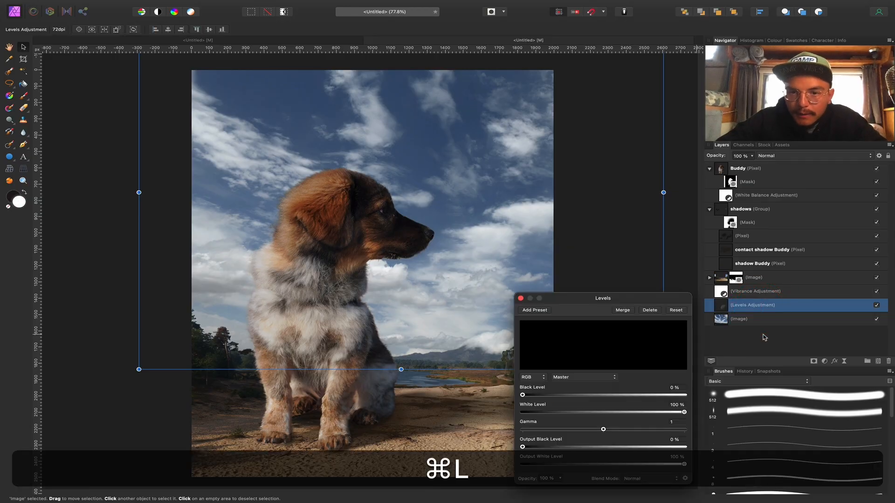
drag(524, 448, 565, 448)
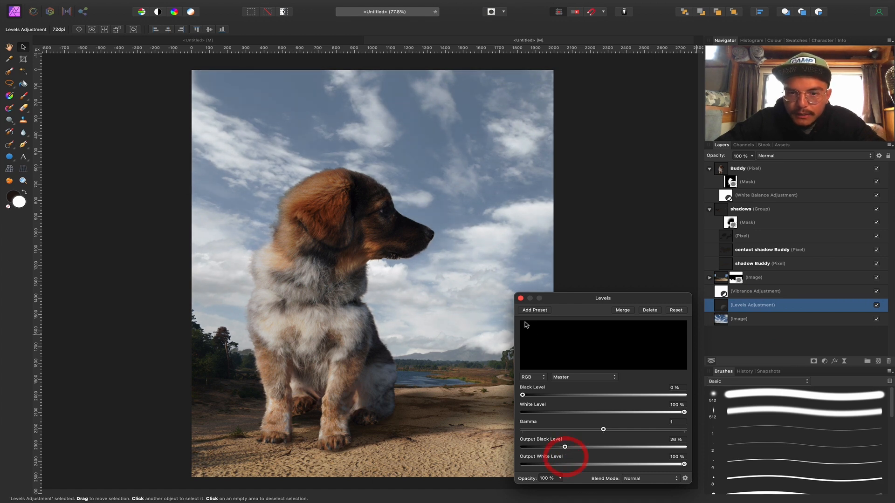
click(522, 299)
Mask the Levels adjustment off the upper sky with a very large soft black brush, keeping the haze near the horizon.
key(b)
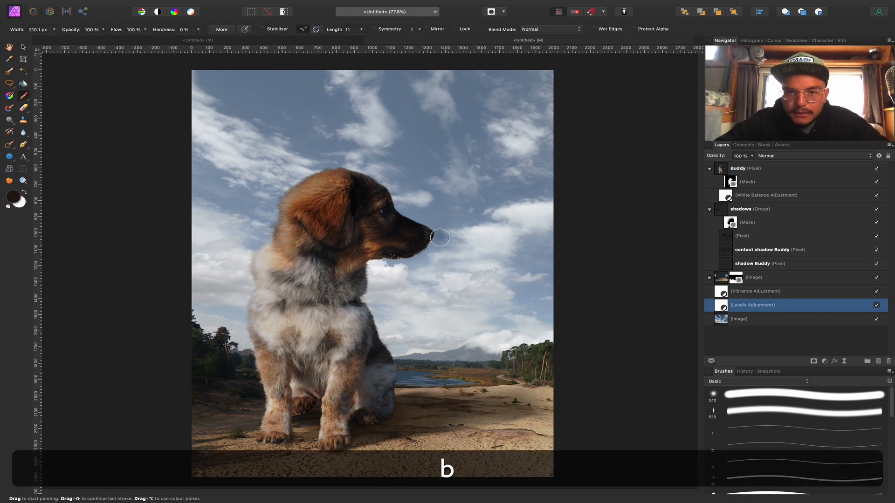
key(bracketright)
key(super+bracketright)
key(super+minus)
key(super+bracketright)
key(bracketright)
key(bracketright)
key(bracketright)
key(bracketright)
key(space)
drag(379, 345, 416, 360)
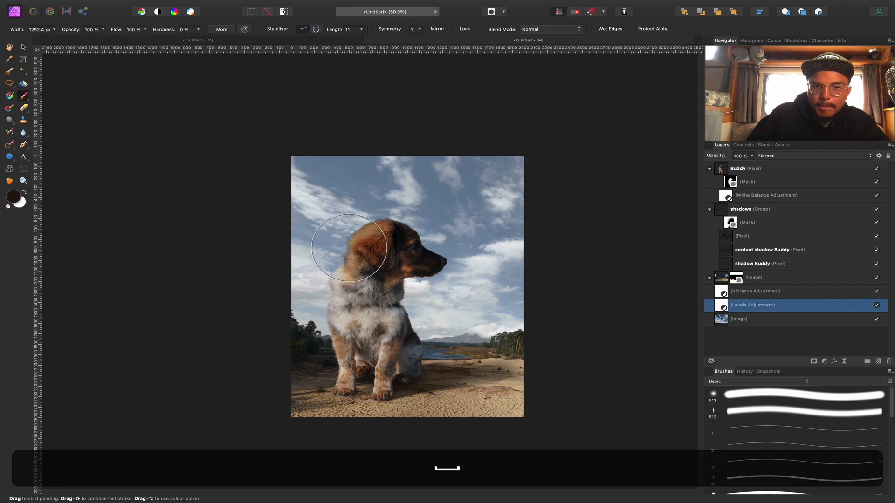
key(bracketright)
key(bracketright)
key(bracketright)
key(bracketright)
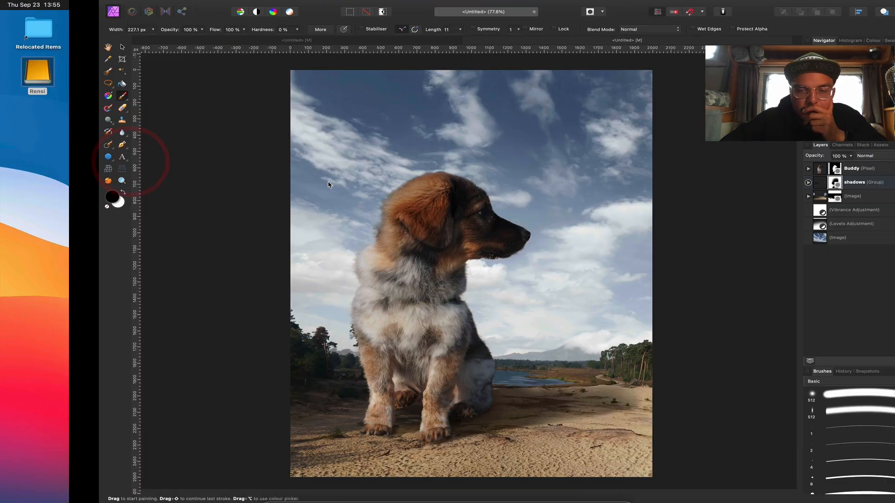
Switch to Finder and preview images in the Plants/Trees folder, including tree-png-images-pictures-downl-1.png, to find a suitable foreground plant.
key(ctrl+Left)
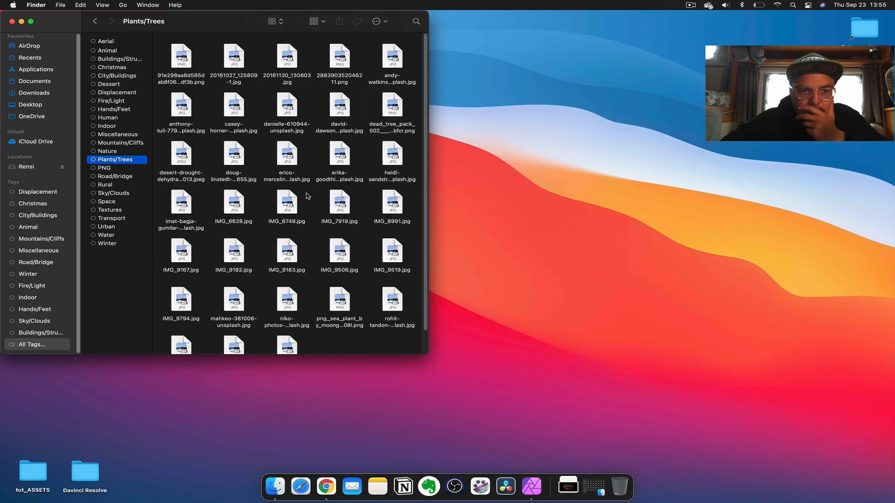
key(ctrl+Right)
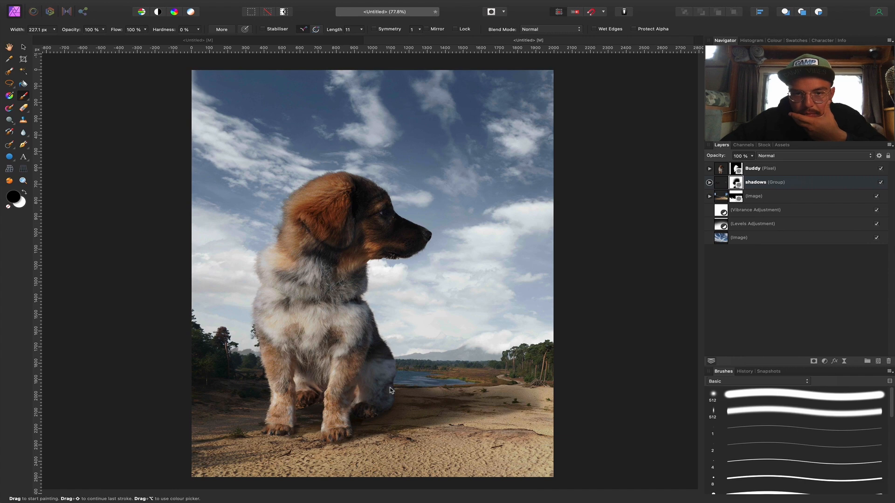
key(ctrl+Left)
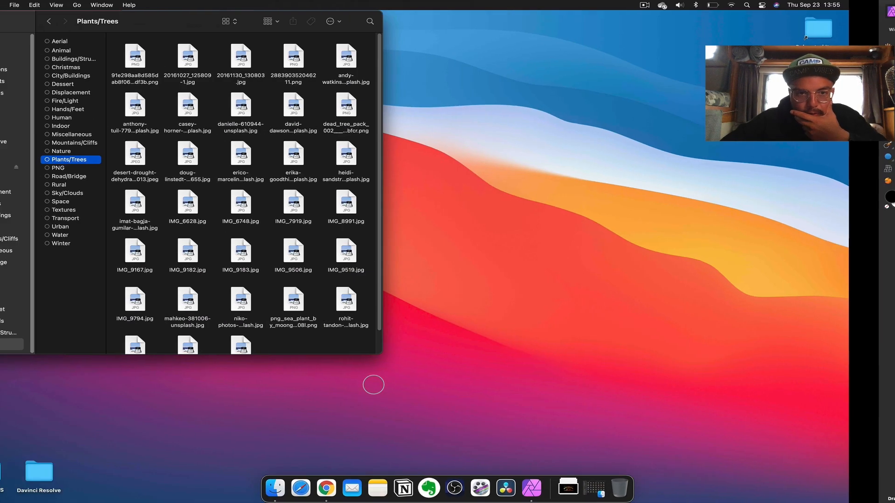
click(181, 59)
key(space)
key(Right)
key(Right)
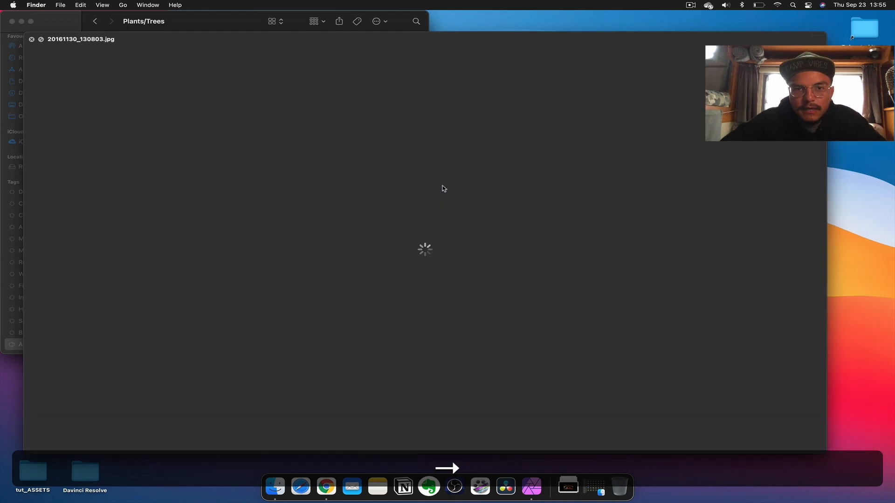
key(Left)
key(Left)
key(Left)
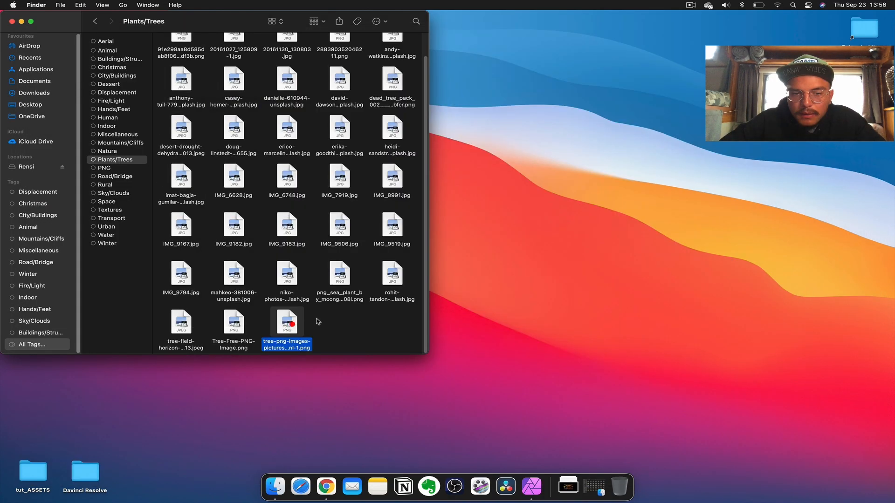
click(294, 322)
key(space)
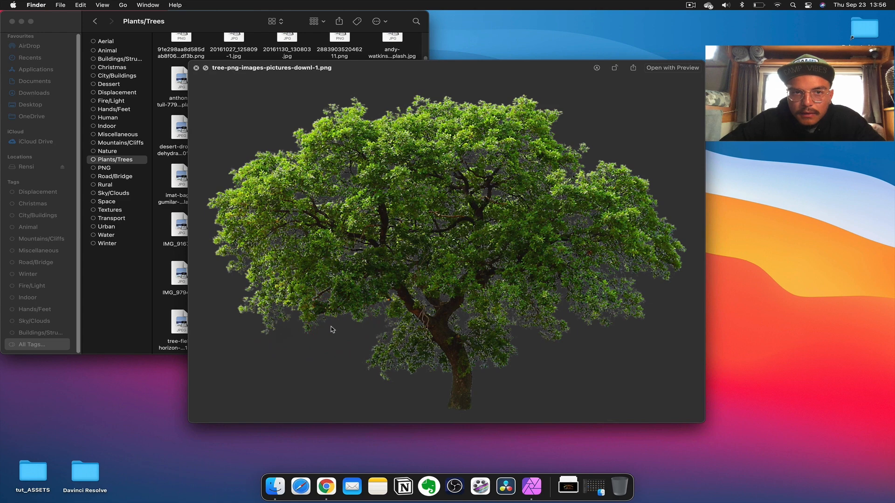
Copy tree-png-images-pictures-downl-1.png into the composite in Affinity Photo and place its layer above the Buddy layer.
key(space)
key(super+c)
key(ctrl+Right)
click(877, 286)
key(super+v)
key(v)
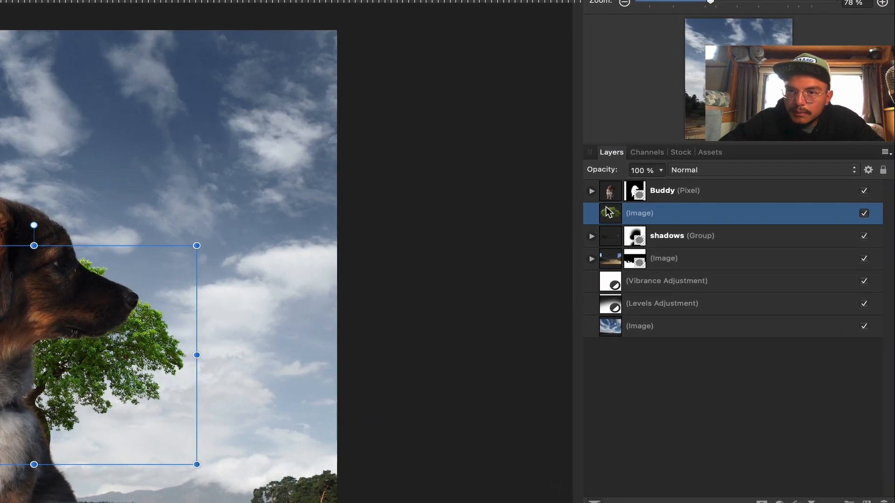
drag(674, 193, 681, 174)
Enlarge the tree image to about 514% and place it so its crown forms foreground foliage along the canvas's lower right.
key(super+minus)
key(super+minus)
key(super+minus)
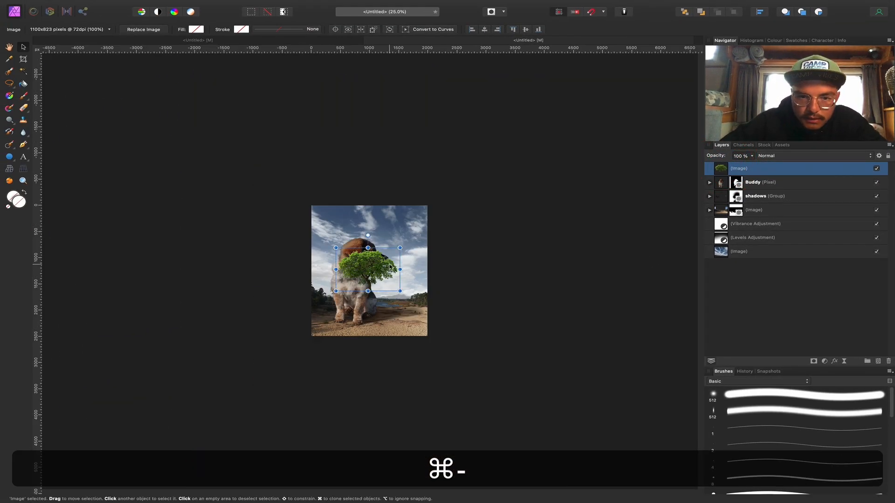
drag(376, 269, 537, 432)
key(super+0)
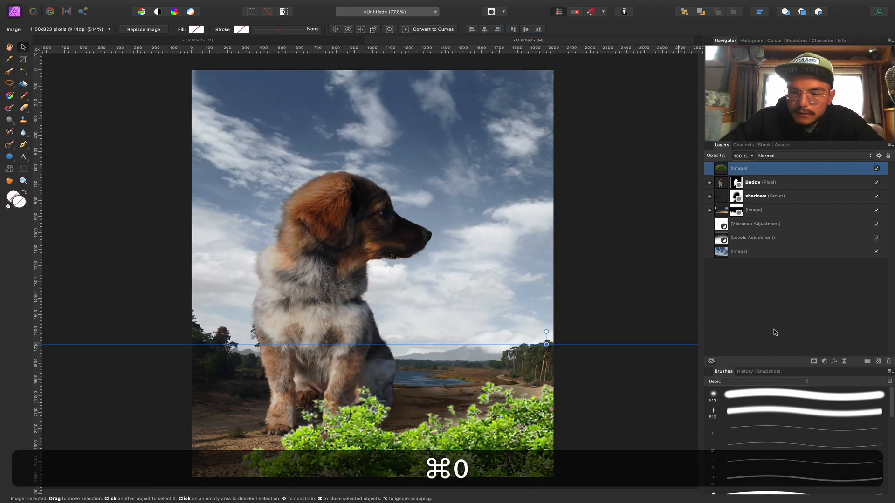
Darken the foliage with a Levels adjustment nested in its layer, setting the output white level to 28%.
key(super+l)
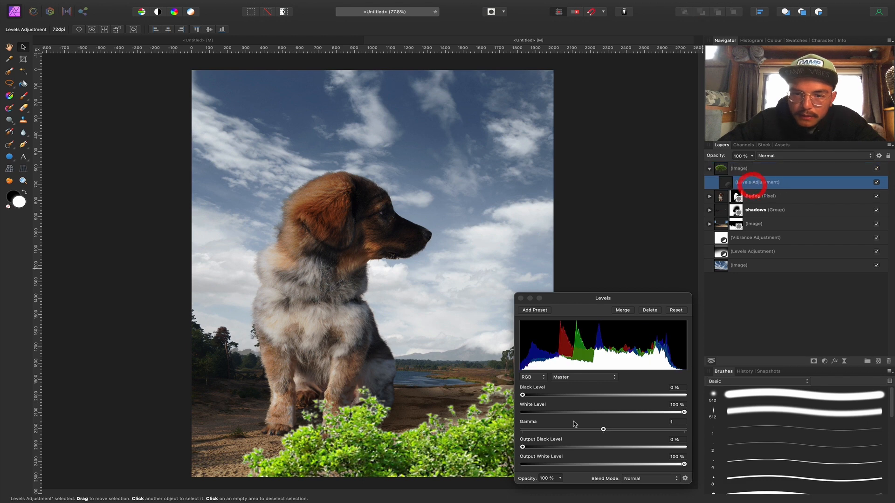
drag(685, 464, 568, 478)
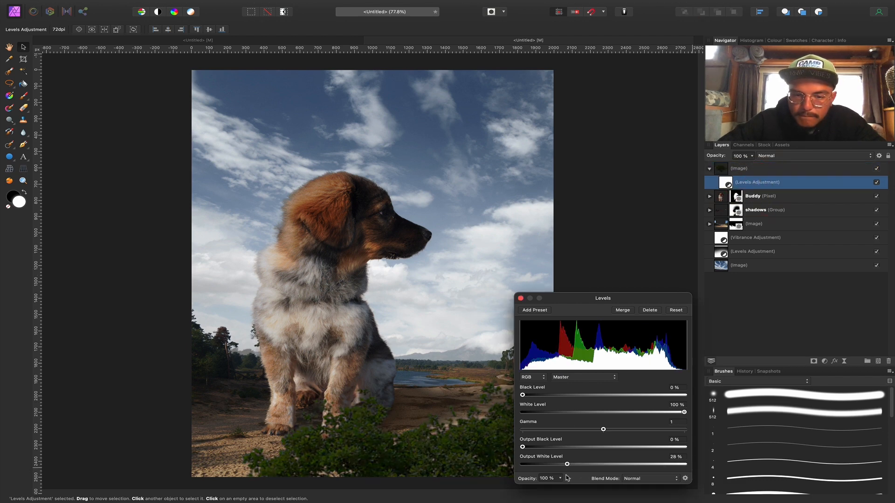
click(521, 298)
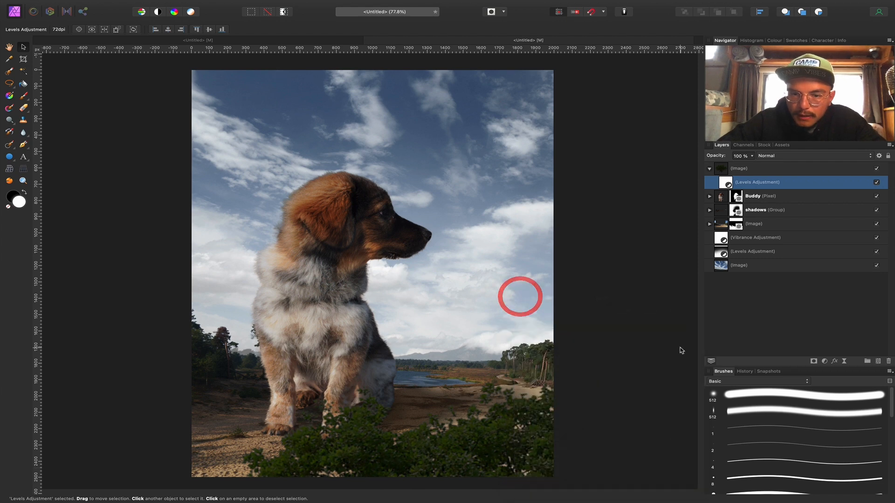
Fade the foliage Levels out of the highlights with its underlying composition range, from full at 39% to zero at 100%, and compare it off and on.
click(879, 156)
drag(661, 337, 647, 441)
drag(667, 337, 706, 337)
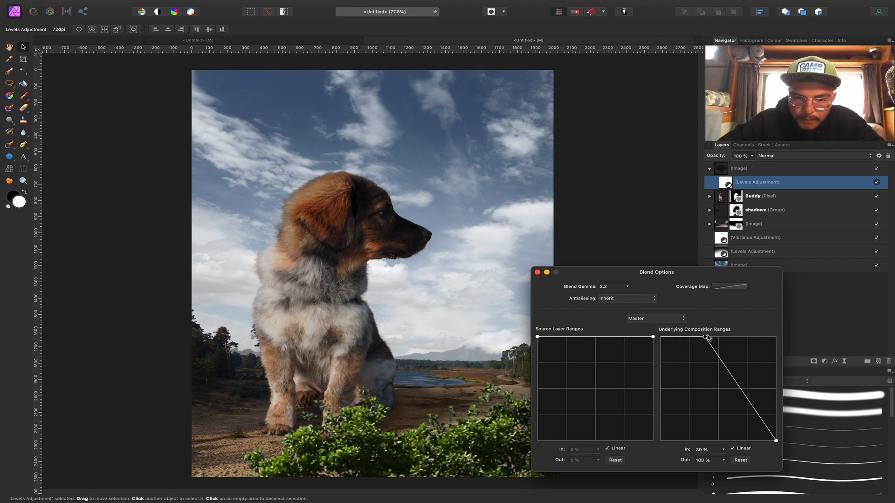
click(537, 272)
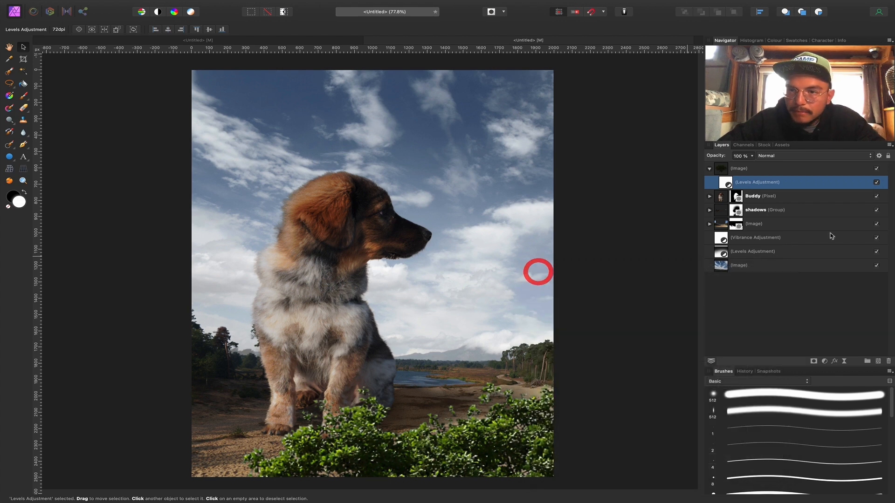
click(877, 182)
click(877, 182)
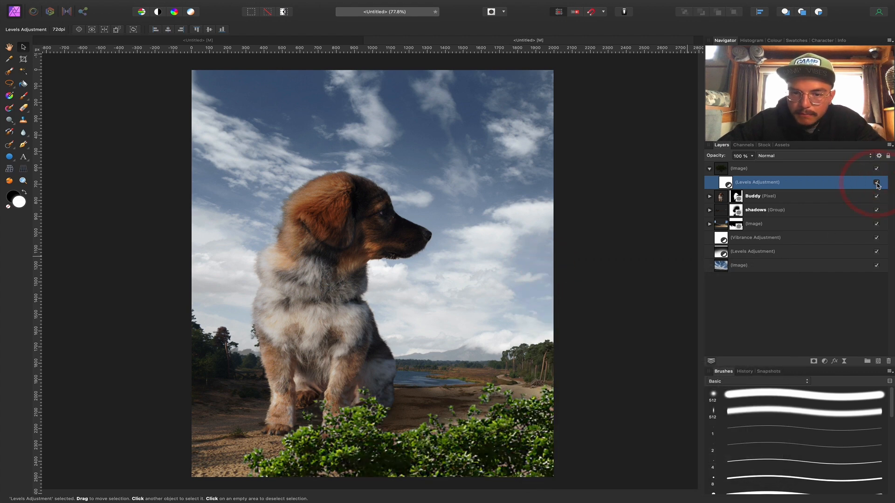
Add a live Lens Blur with an 18.2 px radius to the foliage image and shift the foliage toward the canvas's lower-right corner.
click(807, 282)
click(774, 172)
scroll(373, 270, down, 2)
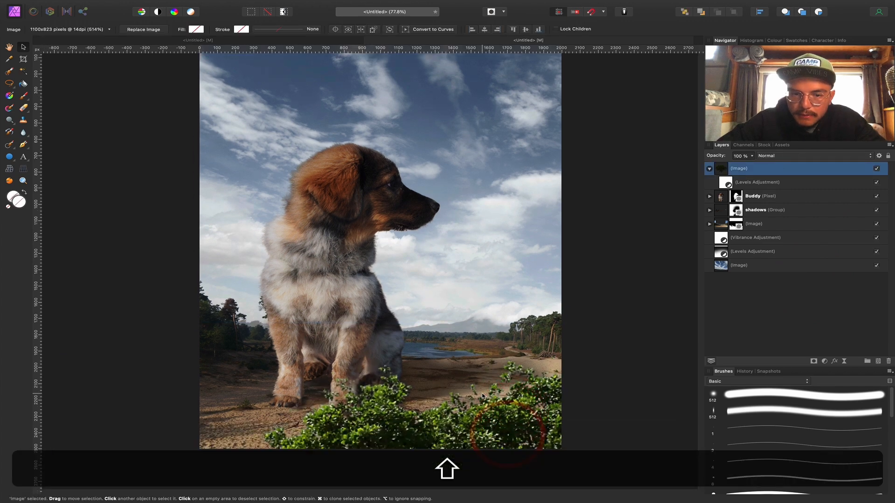
click(825, 363)
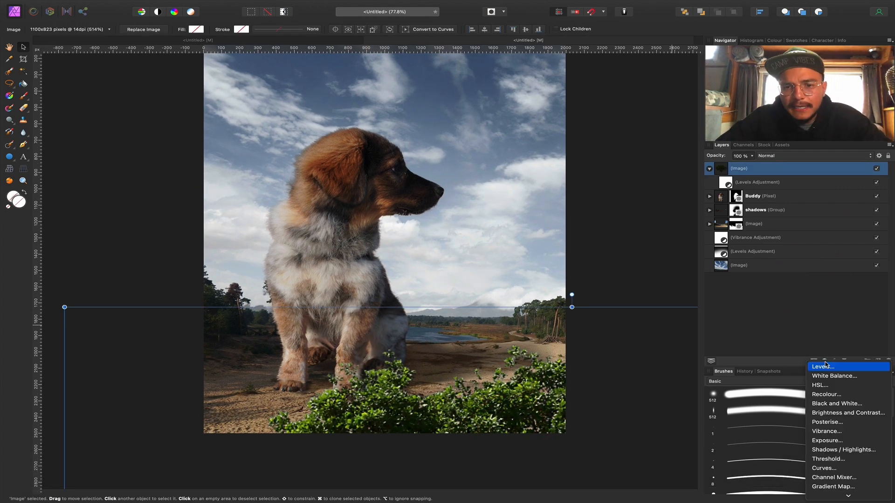
click(835, 304)
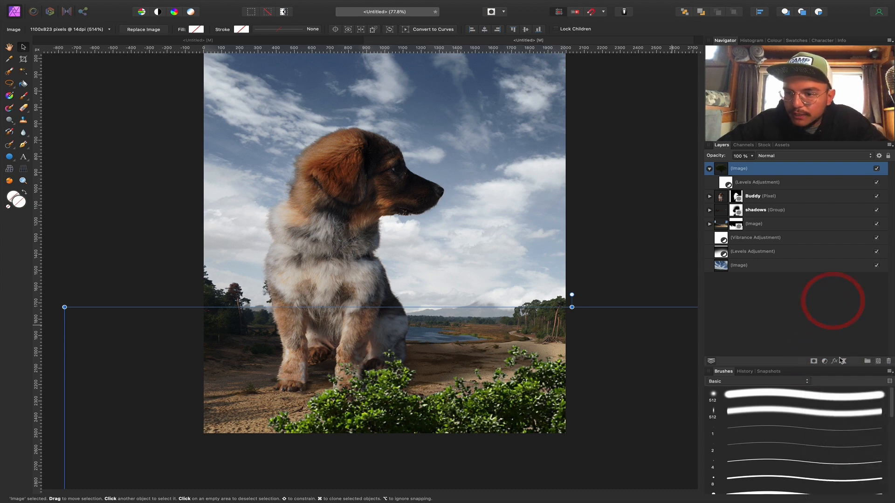
click(843, 361)
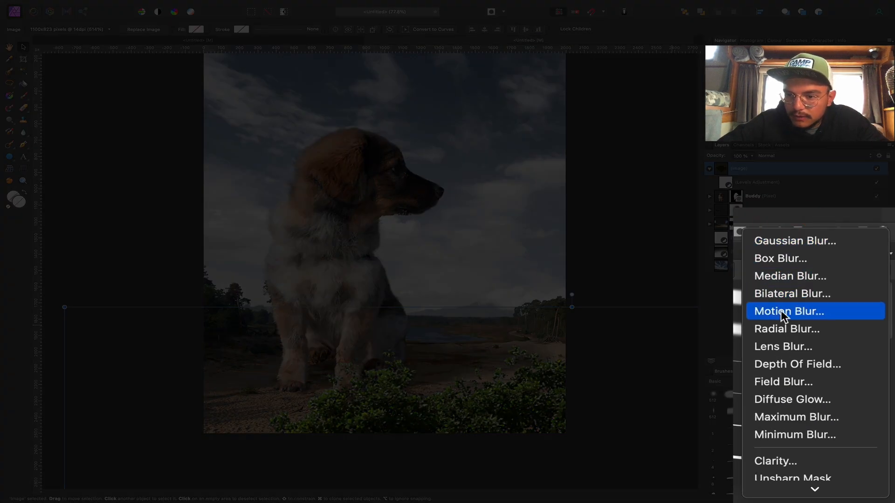
click(768, 350)
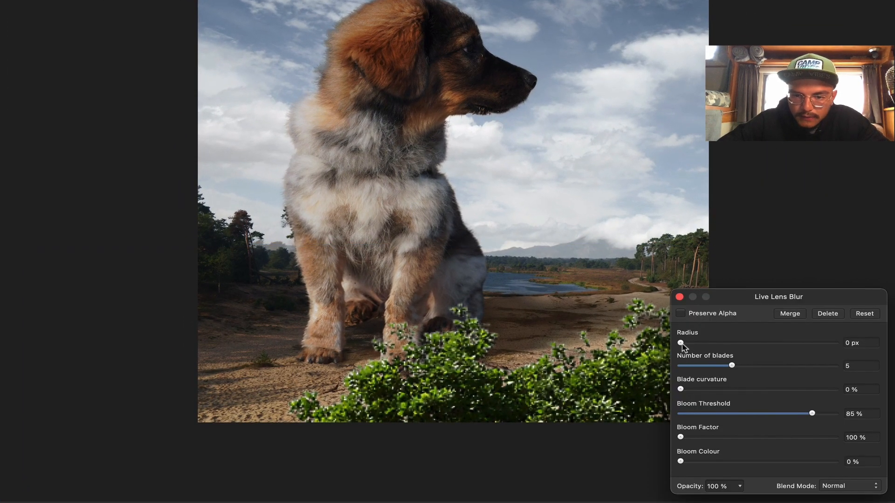
drag(680, 343, 765, 350)
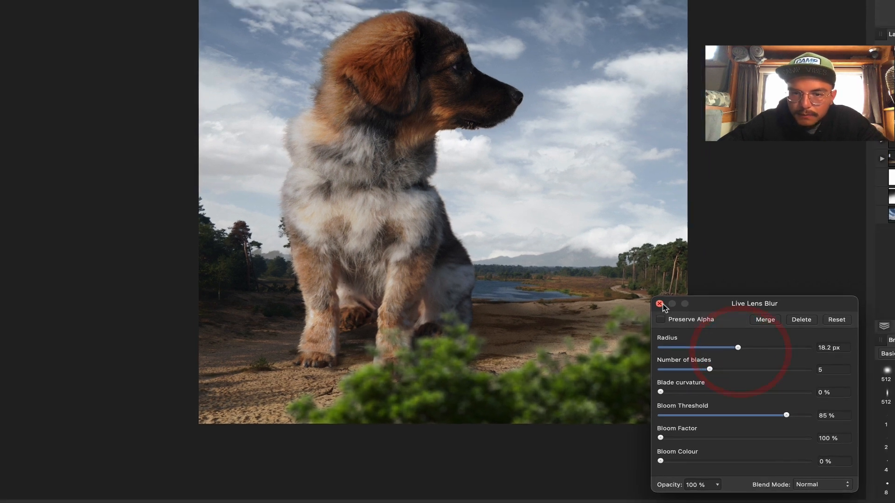
click(679, 297)
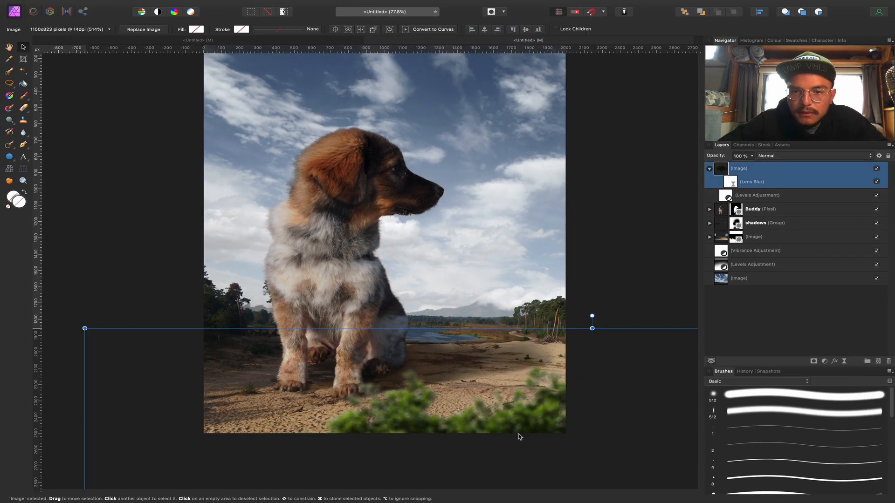
drag(520, 438, 518, 435)
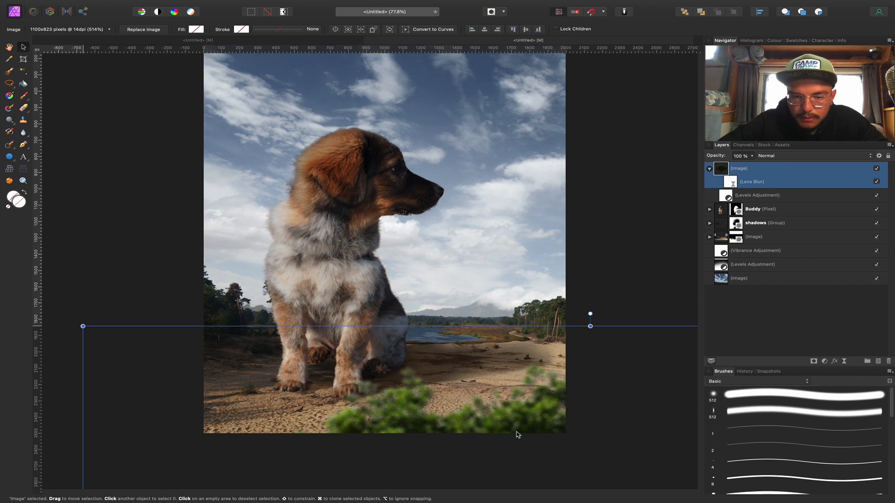
click(614, 365)
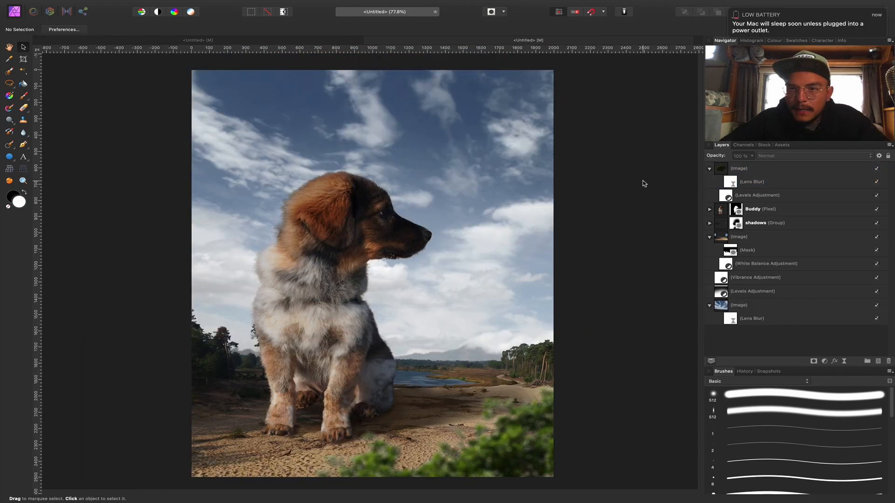
Add a Curves adjustment above White Balance inside the Buddy layer and lift its black point to an output of 0.034.
click(746, 208)
click(709, 209)
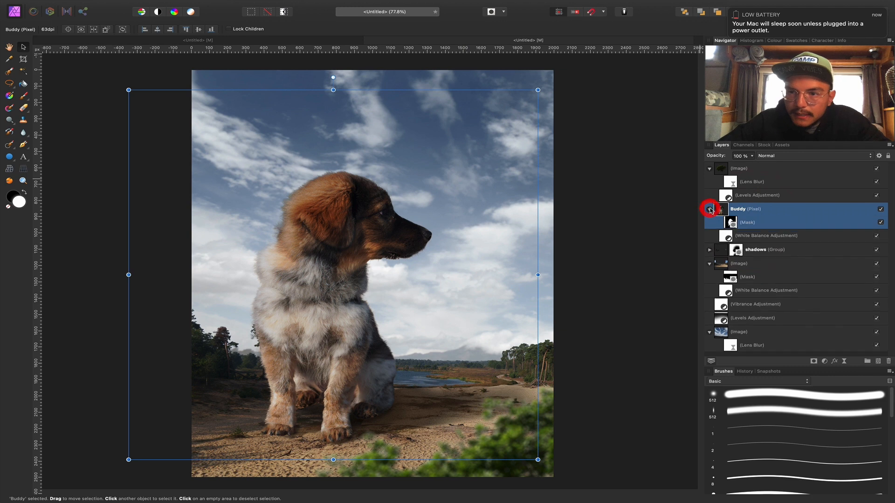
click(751, 235)
click(755, 208)
click(749, 236)
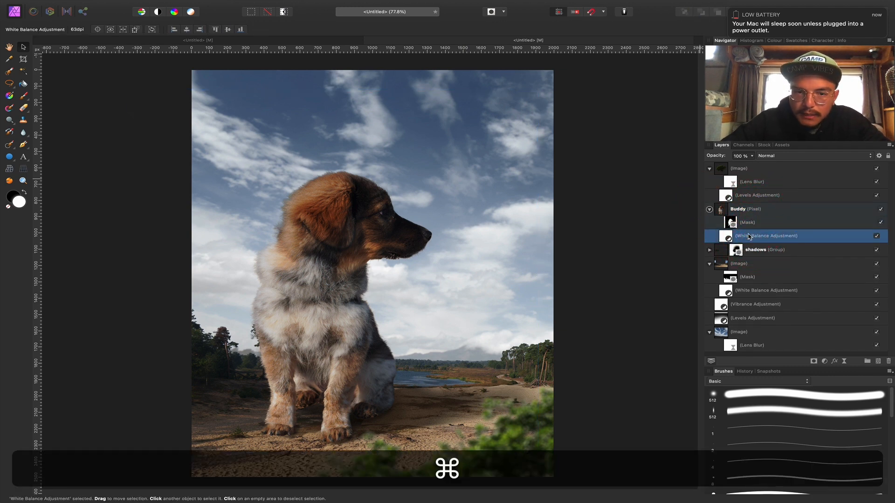
key(super+m)
scroll(443, 360, down, 2)
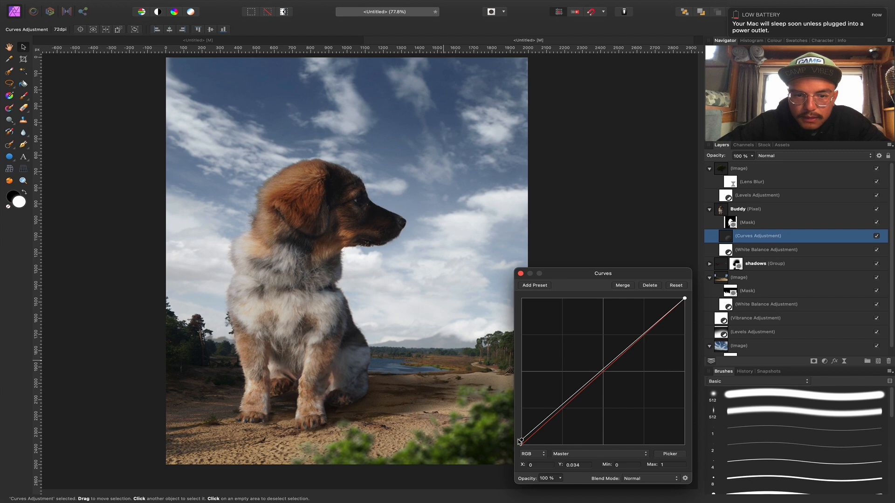
click(521, 274)
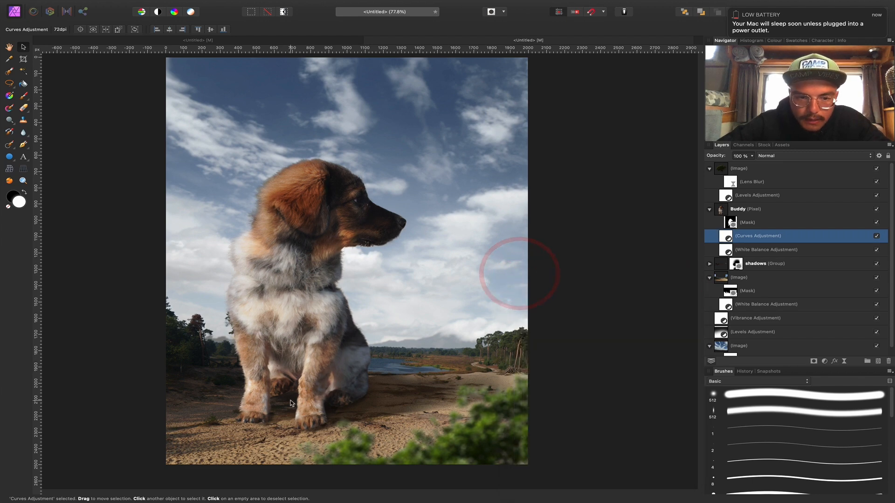
Add a second darkening Curves adjustment to Buddy with a raised black input and a white output of 0.618, and invert its mask.
scroll(290, 404, up, 5)
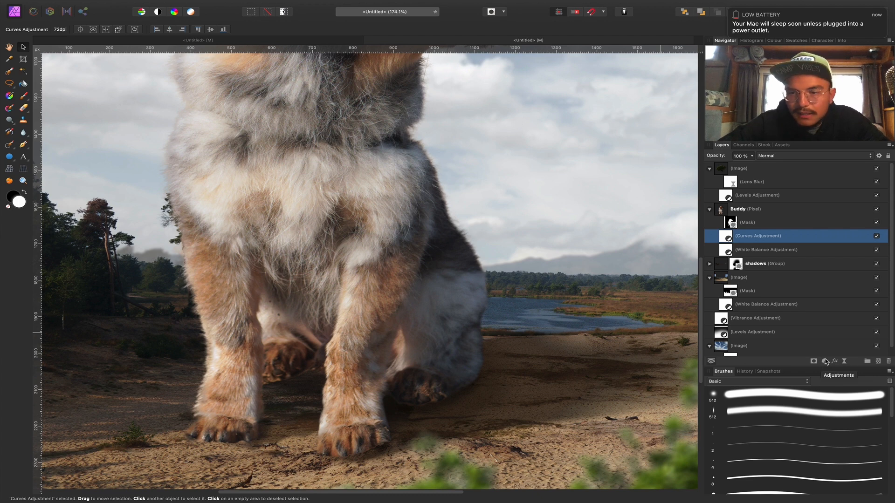
key(super+m)
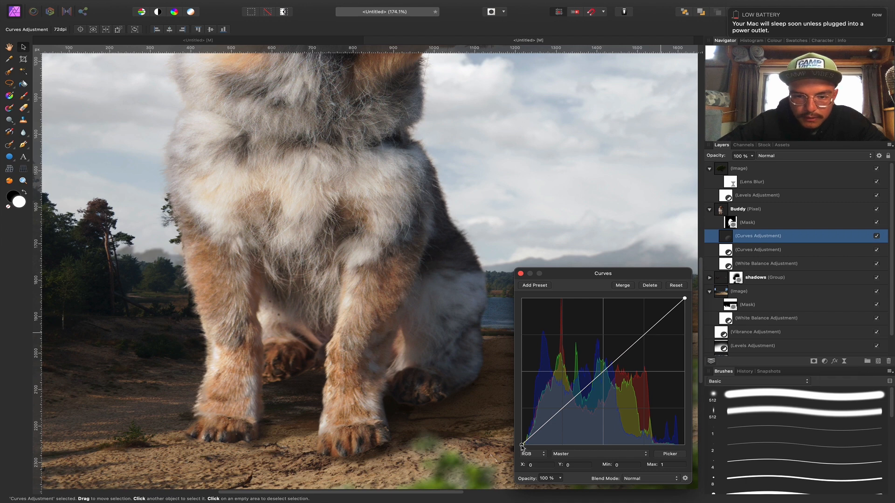
drag(685, 298, 688, 357)
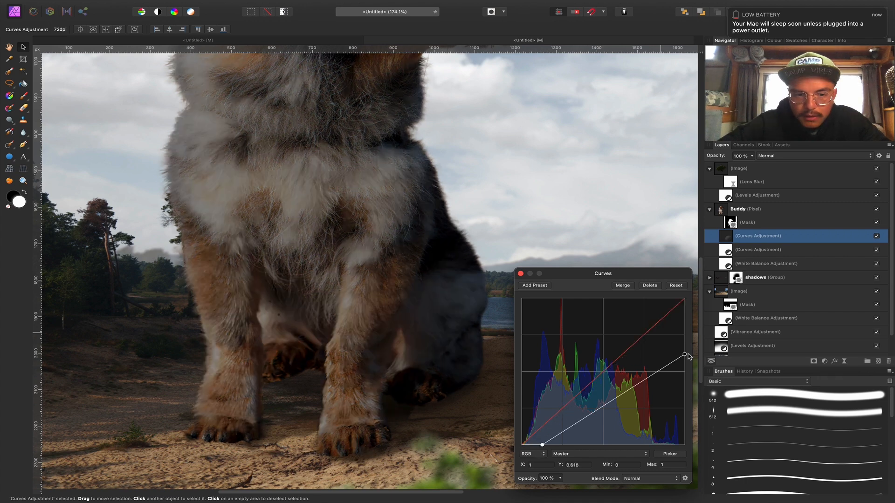
click(521, 274)
key(super+i)
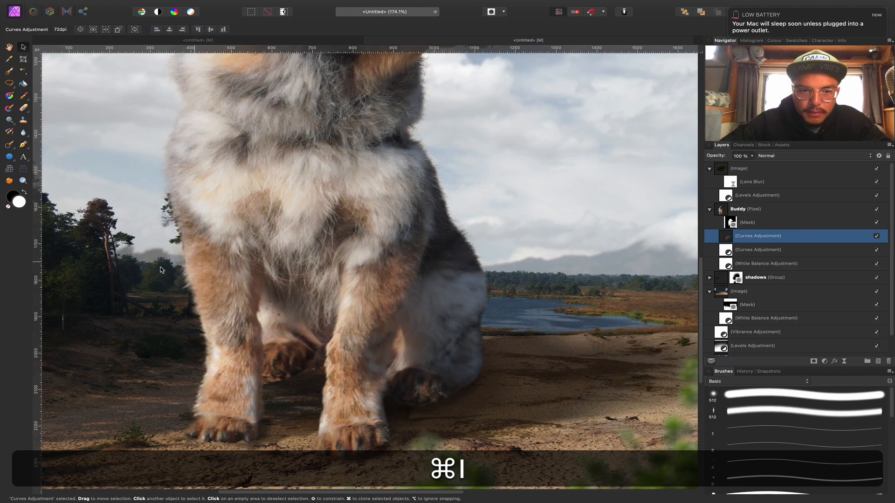
Paint the darkening Curves adjustment onto the hind paw between the front legs with a soft brush at 12% flow.
key(b)
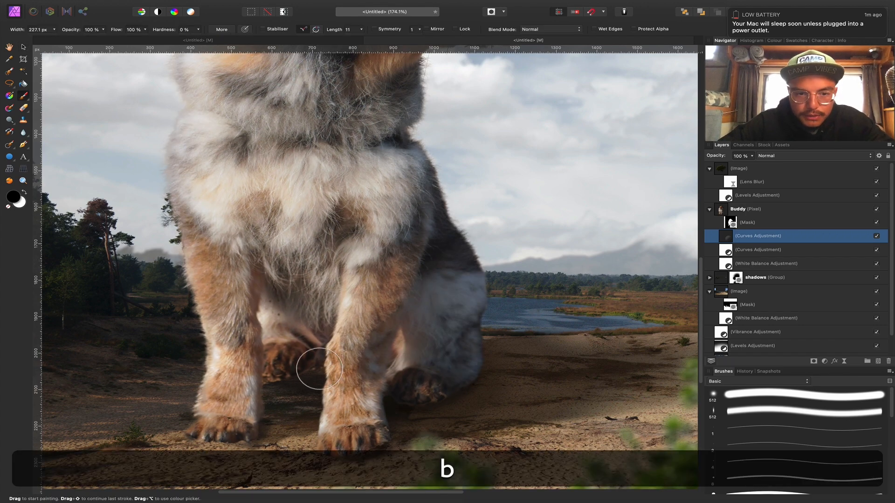
scroll(309, 369, up, 3)
key(bracketleft)
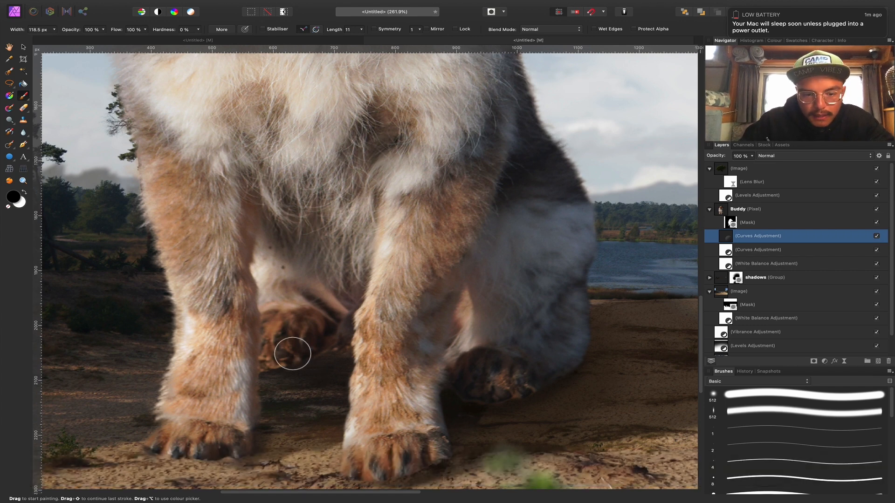
key(x)
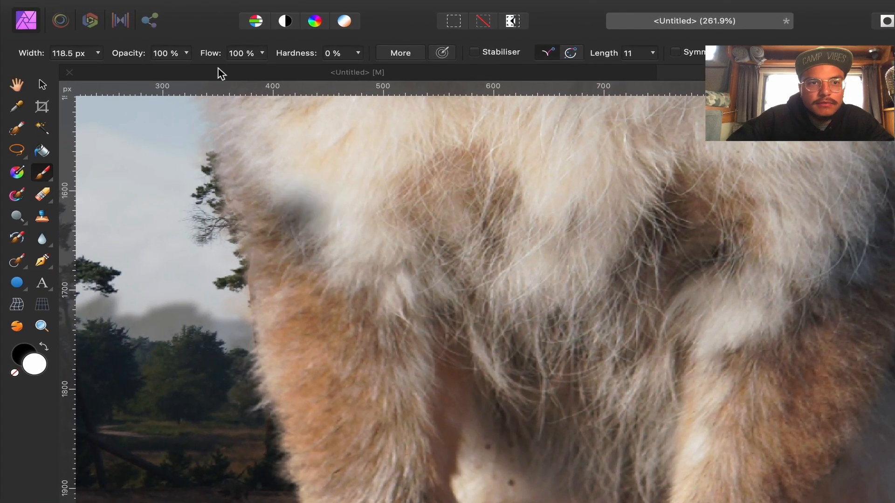
mouse_move(206, 51)
mouse_down()
mouse_move(162, 61)
mouse_move(197, 56)
mouse_up()
mouse_move(334, 362)
mouse_down()
mouse_move(274, 385)
mouse_move(299, 374)
mouse_up()
drag(326, 352, 324, 351)
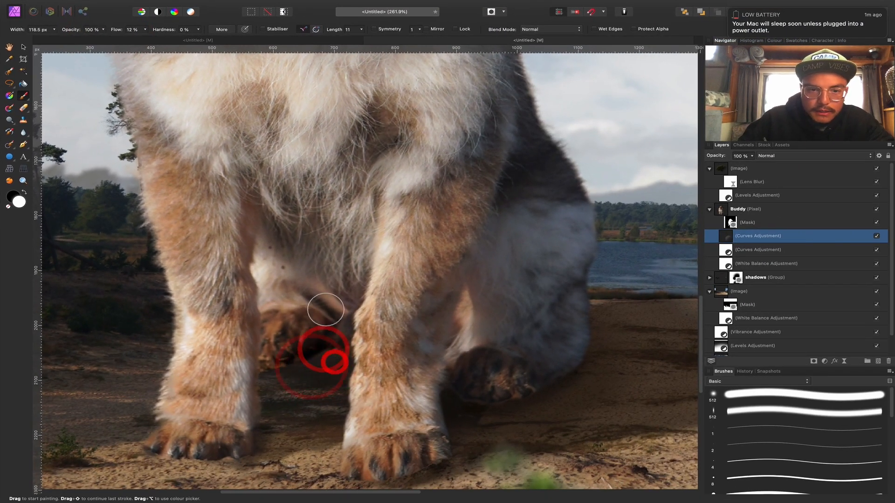
key(x)
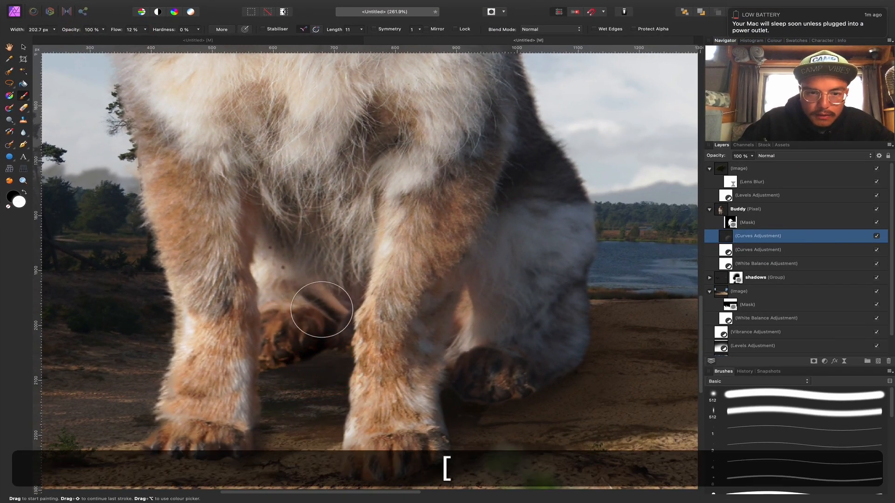
mouse_move(331, 314)
mouse_down()
mouse_move(326, 376)
mouse_move(320, 317)
mouse_up()
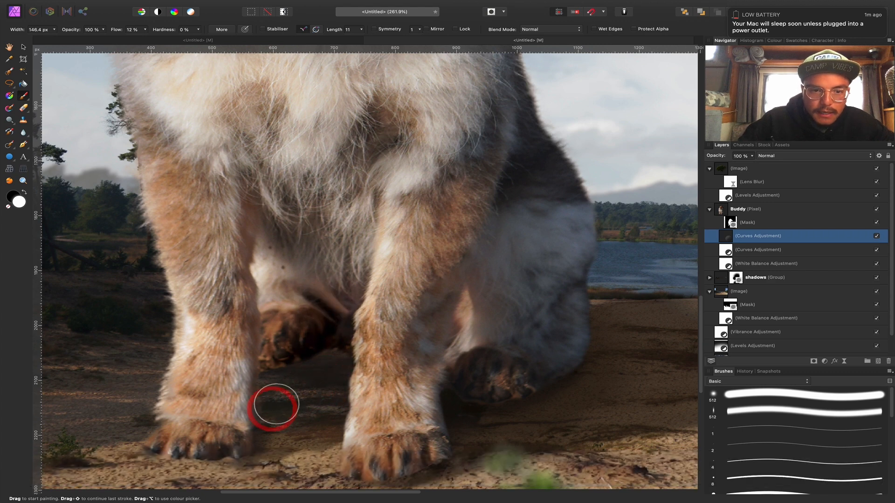
Brush the darkening Curves along the inner sides of the front legs and up toward the chest, using a smaller brush for detail.
key(space)
drag(290, 425, 309, 362)
mouse_move(308, 396)
mouse_down()
mouse_move(266, 382)
mouse_move(248, 393)
mouse_up()
key(space)
drag(336, 421, 232, 397)
key(bracketleft)
key(bracketleft)
key(bracketleft)
key(bracketleft)
mouse_move(310, 398)
mouse_down()
mouse_move(379, 346)
mouse_move(390, 236)
mouse_move(410, 159)
mouse_up()
Enlarge the brush and paint the darkening Curves over the shaded hind leg behind the front leg.
key(bracketright)
key(bracketright)
key(bracketright)
key(bracketright)
key(super+minus)
key(super+minus)
key(space)
drag(415, 195, 413, 287)
key(x)
key(bracketright)
key(bracketright)
key(bracketright)
key(bracketright)
mouse_move(424, 343)
mouse_down()
mouse_move(407, 377)
mouse_move(421, 326)
mouse_up()
Set the brush flow to 2% and softly build up the Curves darkening over the paws, legs and rear body.
drag(121, 31, 118, 33)
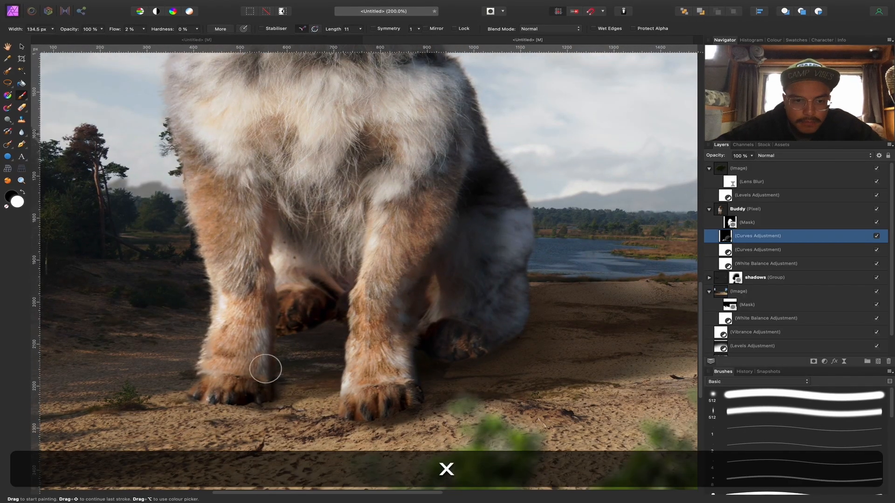
click(260, 286)
click(309, 330)
click(402, 393)
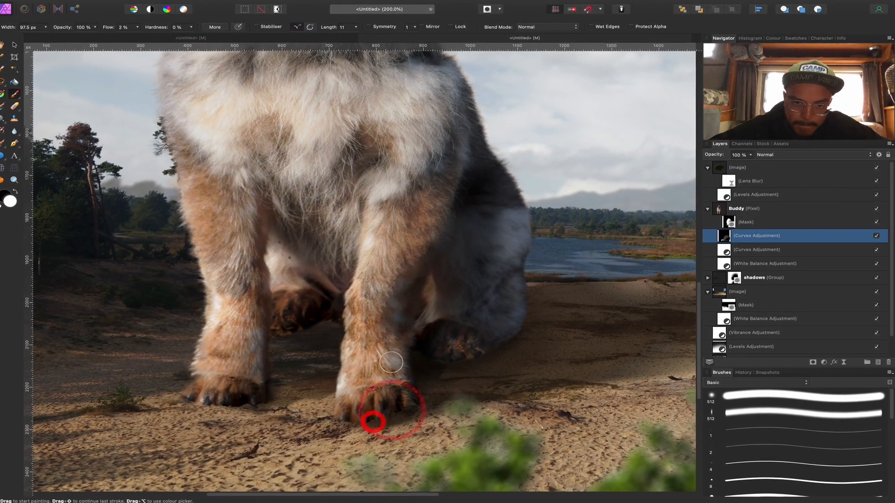
key(])
drag(462, 225, 446, 286)
click(432, 160)
click(452, 409)
drag(470, 353, 471, 302)
click(490, 352)
click(472, 384)
click(284, 344)
click(250, 348)
click(309, 332)
Collapse the Buddy layer and add a new pixel layer above the other shadow layers in the shadows group.
key(super+equal)
click(705, 209)
click(705, 222)
click(739, 250)
click(877, 363)
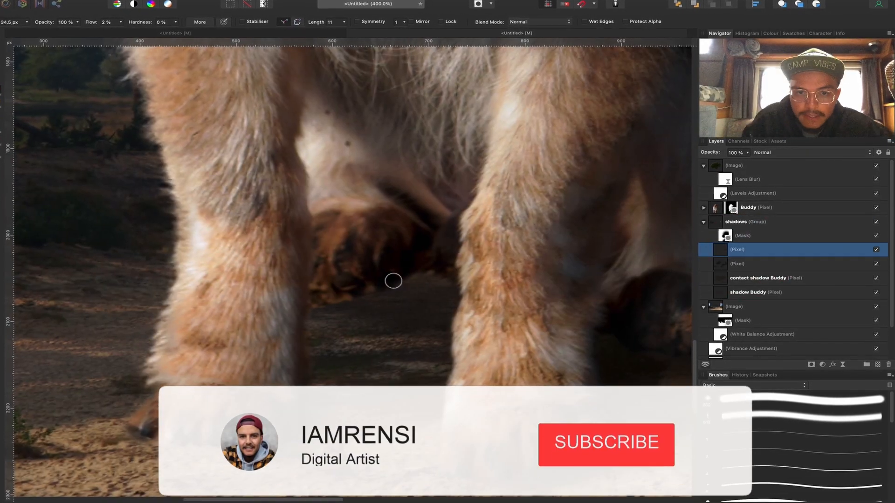
Refine Buddy's mask along the lower edge of the front paw with a small brush.
scroll(394, 293, down, 3)
click(331, 362)
click(732, 208)
key([)
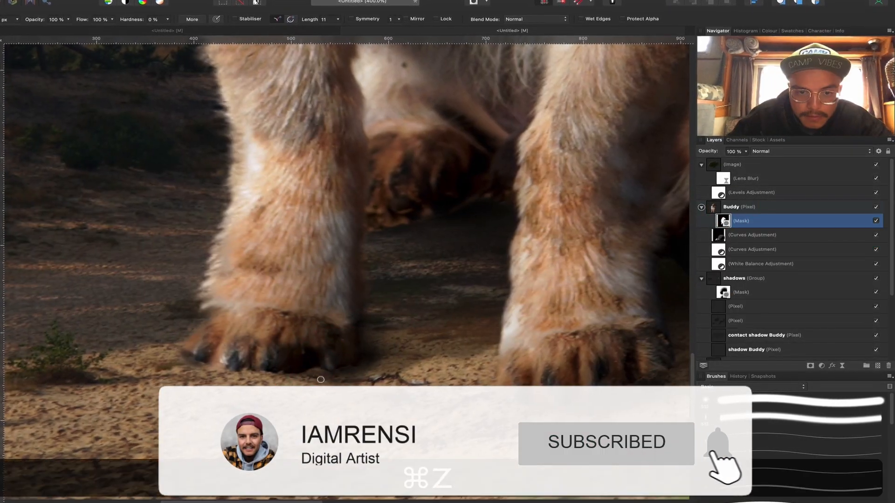
Paint soft shadows around the paws at 2% flow on the new shadow layer and lower its opacity to about 81%.
click(734, 308)
drag(82, 19, 47, 19)
drag(449, 343, 266, 326)
click(406, 376)
key(])
click(559, 344)
click(479, 351)
scroll(495, 351, right, 5)
click(455, 290)
click(300, 348)
key(super+0)
drag(712, 151, 703, 154)
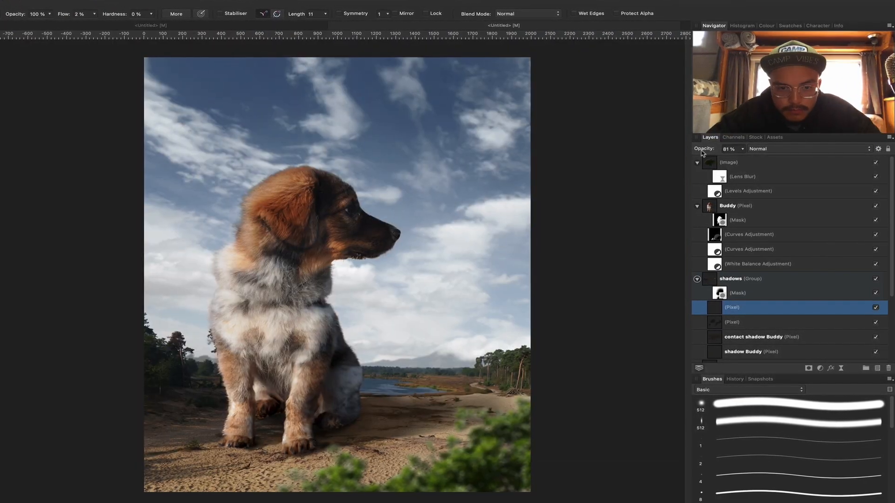
Erase excess shadow on the new shadow layer, then toggle the shadows group's visibility to check its effect.
scroll(234, 481, up, 5)
click(764, 325)
click(765, 308)
drag(510, 384, 576, 379)
key(super+0)
click(783, 279)
click(876, 279)
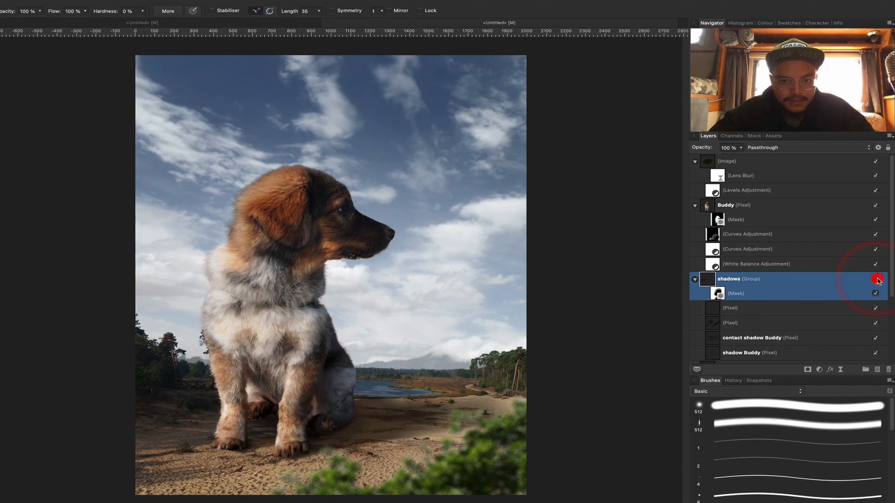
Add a Levels adjustment to the foreground foliage and brush its mask across the foliage.
click(797, 163)
key(super+l)
drag(666, 479, 568, 489)
click(489, 302)
key(b)
scroll(466, 419, down, 2)
click(395, 418)
drag(326, 424, 569, 325)
scroll(569, 326, up, 4)
Collapse the expanded layers and add a new pixel layer between the Levels adjustment and the sky image.
click(760, 153)
key(v)
click(692, 160)
click(692, 175)
click(692, 190)
click(767, 210)
click(760, 221)
click(877, 372)
Choose a bird brush from IAMRENSI Nature Brushes, enlarge it and stamp a flock in the upper sky.
click(728, 394)
click(722, 502)
scroll(730, 433, down, 10)
click(731, 432)
key(b)
key(])
key(])
key(])
click(394, 136)
Add a live Lens Blur with a 6.2 px radius to the bird layer.
click(839, 375)
drag(500, 392, 542, 394)
click(765, 254)
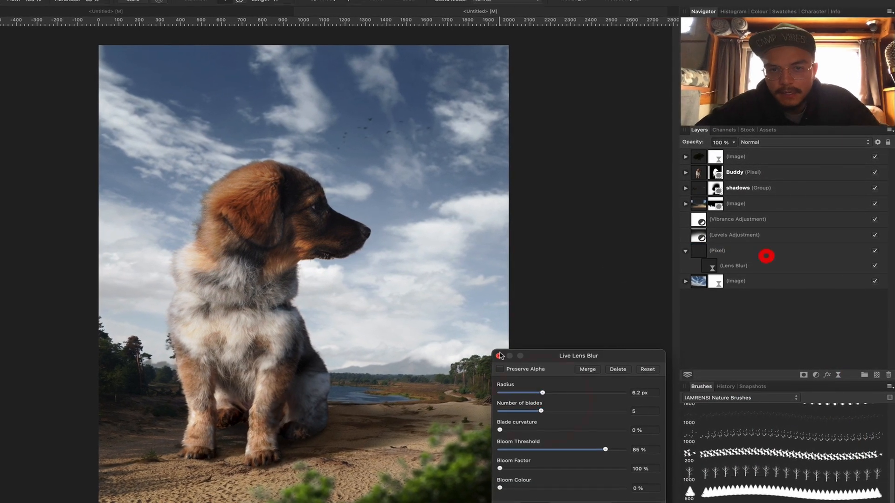
Move the bird flock down toward the horizon in front of the dog and scale it down.
key(v)
drag(392, 134, 419, 315)
drag(369, 333, 394, 326)
click(606, 298)
Add a brightening Curves adjustment inside Buddy with the white point's input at 0.876 and a slightly raised black point.
scroll(336, 261, left, 2)
click(684, 172)
double_click(701, 203)
drag(653, 304, 634, 302)
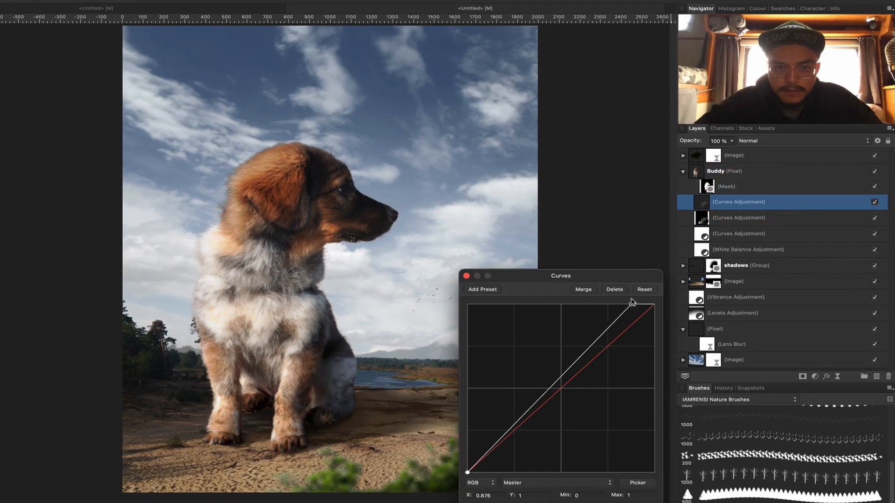
drag(468, 471, 468, 467)
click(467, 278)
Choose a soft Basic brush and paint the brightening Curves along the back of the dog's head and neck.
click(739, 399)
click(696, 290)
scroll(724, 429, up, 5)
click(724, 422)
key(b)
scroll(196, 219, up, 4)
scroll(281, 271, down, 3)
drag(285, 186, 218, 254)
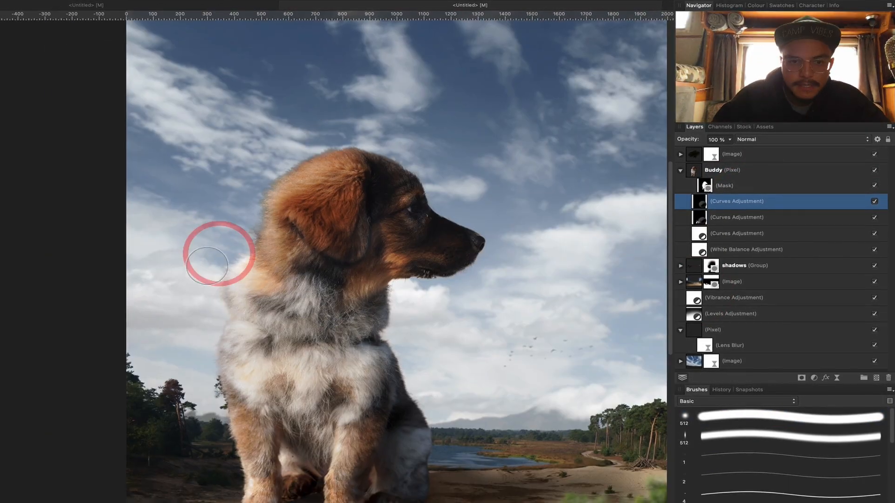
Paint the brightening Curves over the muzzle, front leg and chest, and compare the adjustment off and on.
scroll(217, 254, down, 3)
drag(441, 111, 430, 116)
drag(233, 355, 239, 398)
drag(336, 298, 348, 317)
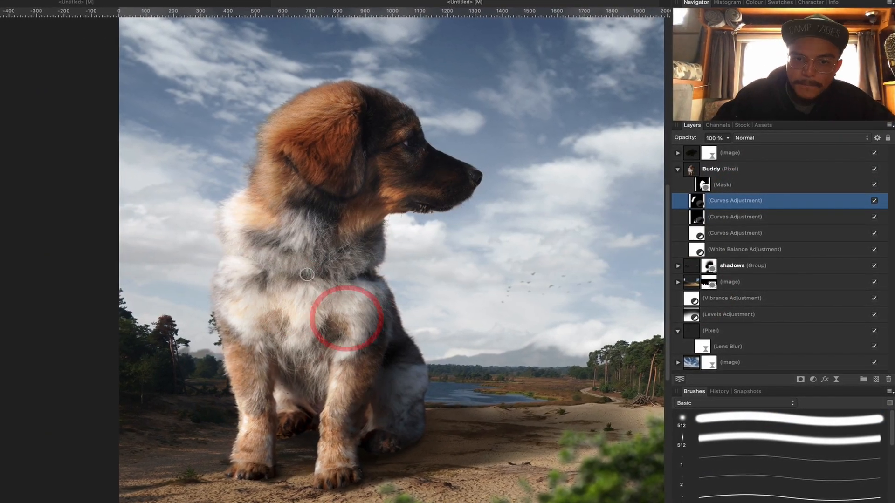
scroll(348, 289, down, 3)
click(874, 201)
click(875, 201)
Add a Curves adjustment above all layers, lifting the black point, lowering the white point and slightly darkening the midtones.
click(679, 170)
click(676, 251)
click(746, 153)
key(super+m)
scroll(250, 428, right, 3)
drag(449, 481, 447, 470)
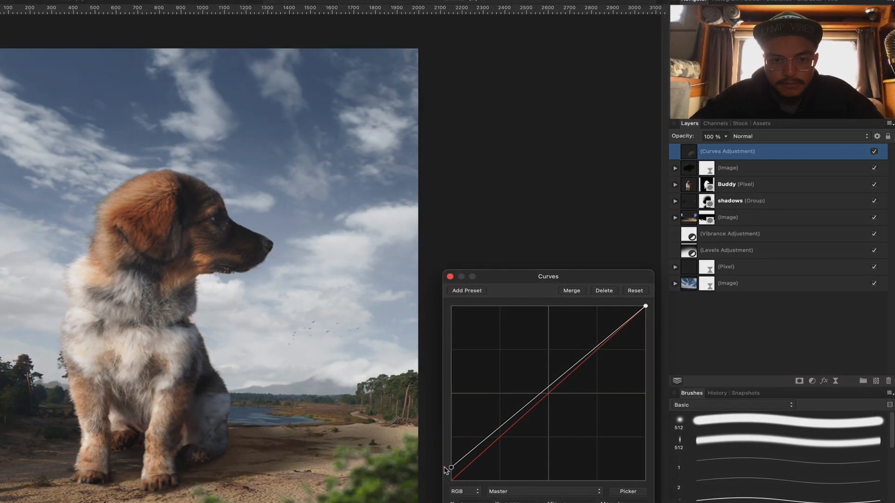
drag(646, 307, 648, 315)
drag(520, 412, 520, 418)
Add an HSL Shift adjustment on top of the stack and set the yellows' hue shift to 4.4°.
click(812, 382)
click(824, 406)
drag(526, 463, 520, 467)
click(510, 438)
click(526, 438)
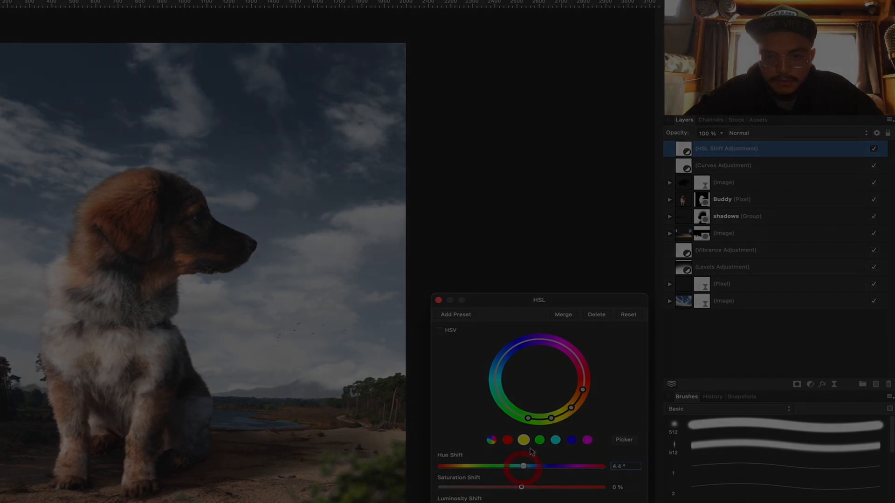